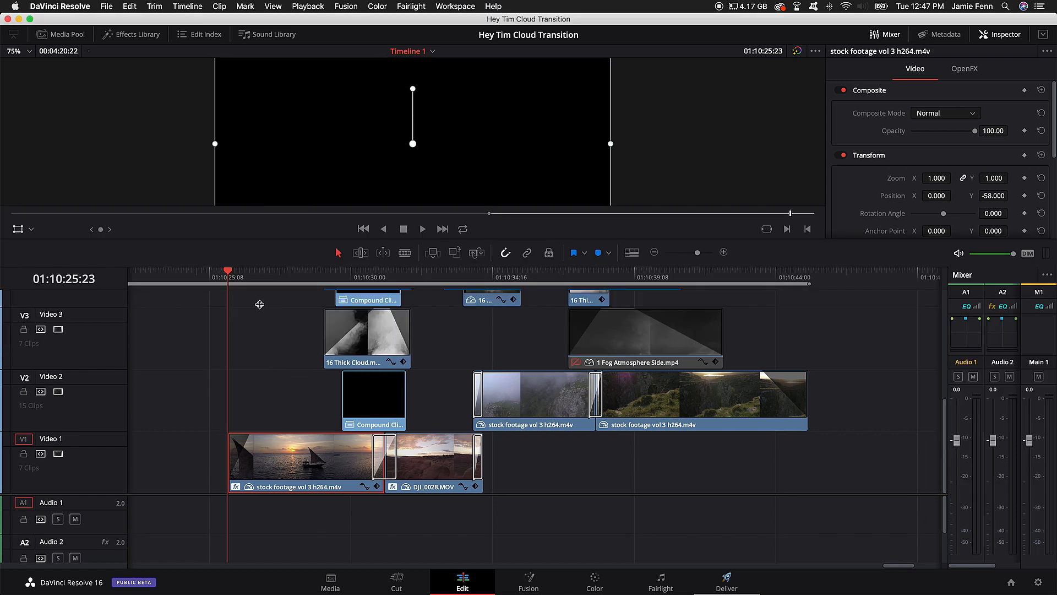
Step: Enlarge the viewer above the timeline and play the sequence from the opening boat clip
left_click(253, 275)
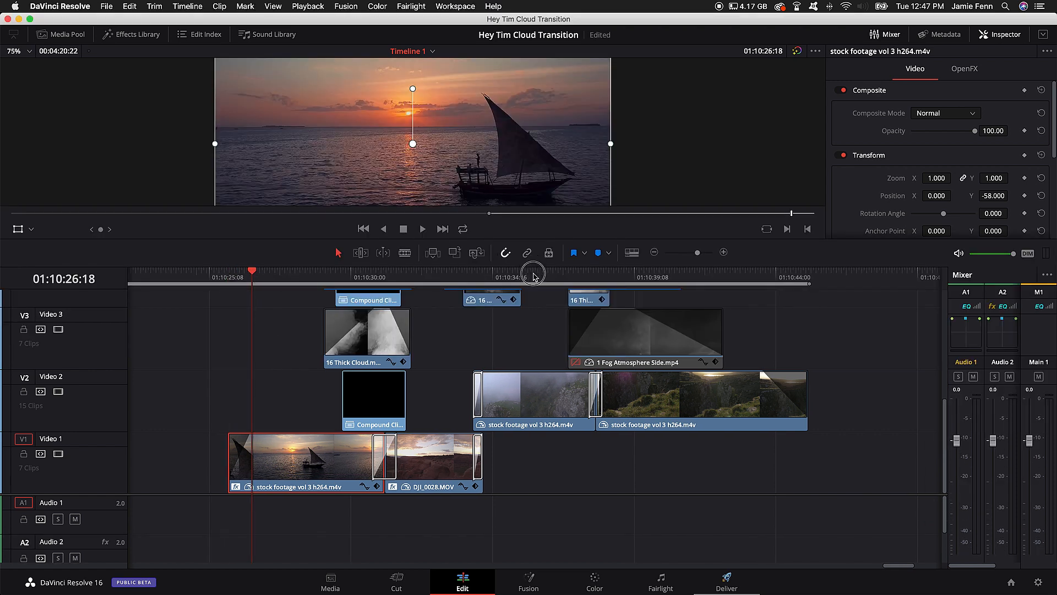
left_click_drag(550, 243, 548, 322)
key("space")
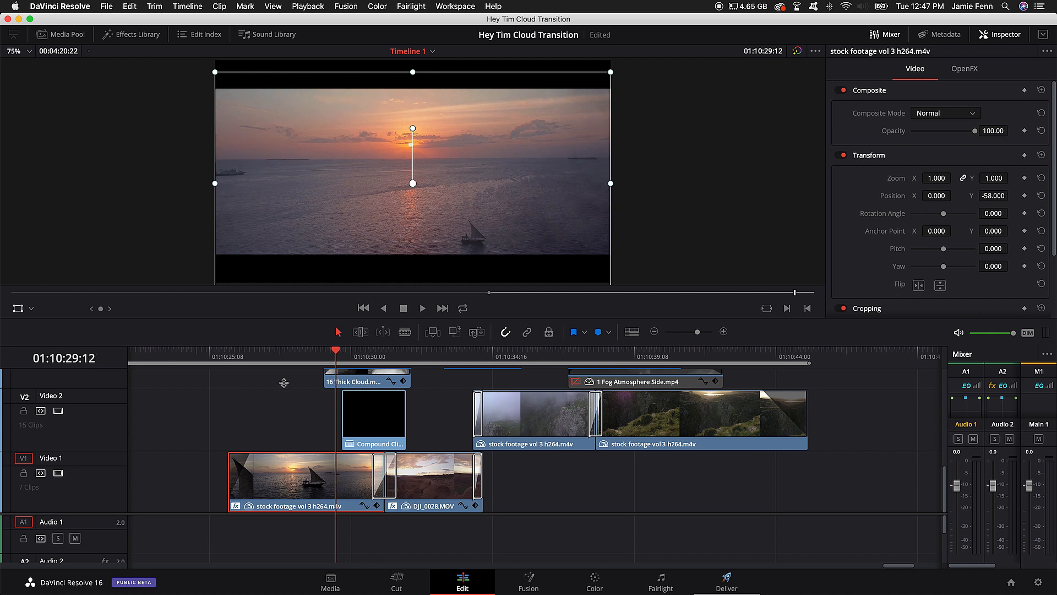
Step: Examine the tracks stacked above the boat clip where the cloud transition starts, around 01:10:29:12
scroll(317, 395, "up", 3)
scroll(366, 428, "down", 3)
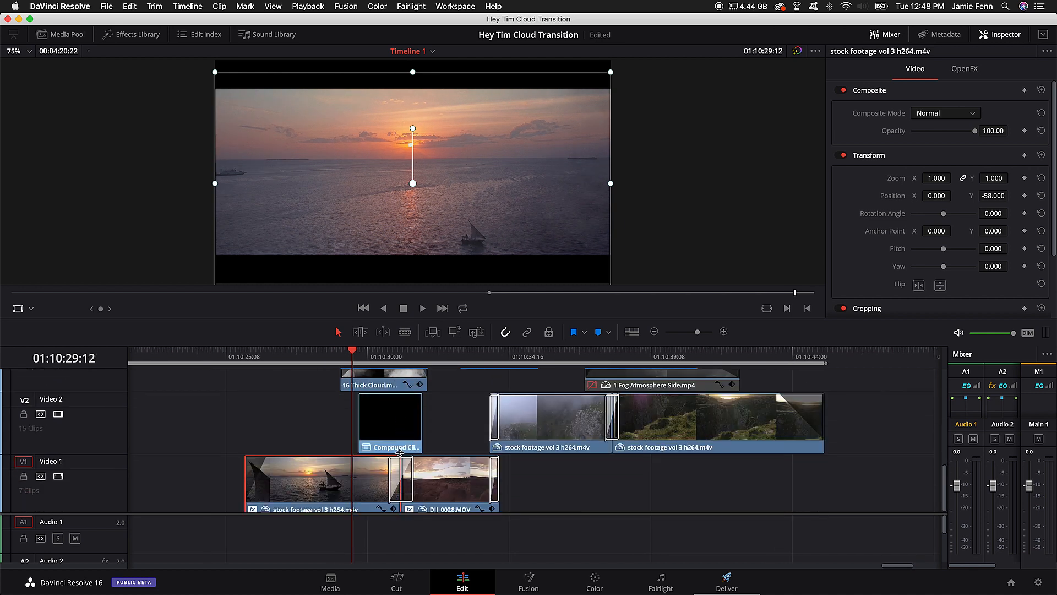
scroll(438, 432, "up", 3)
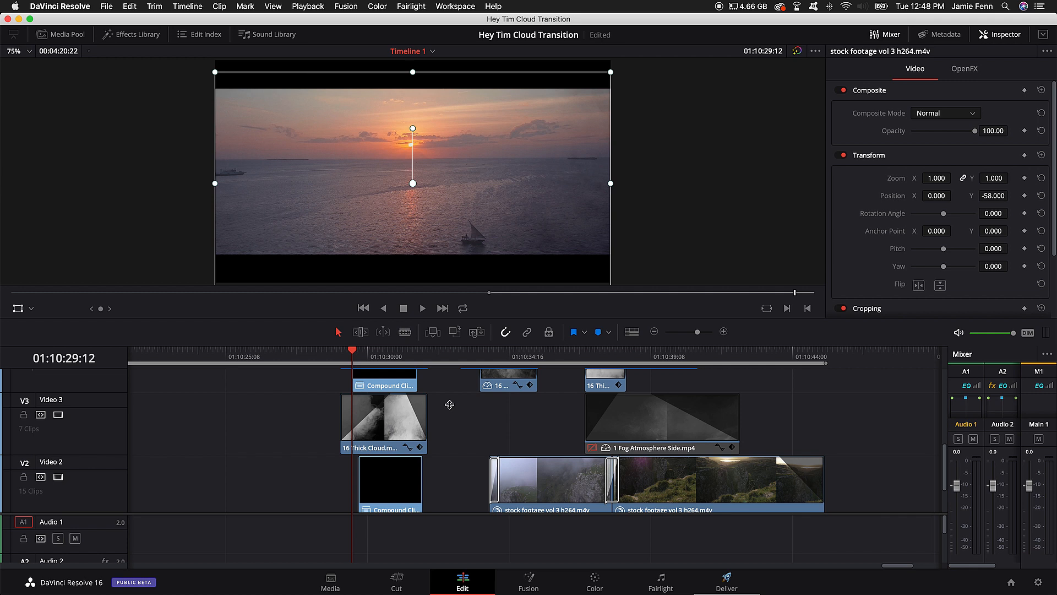
key("Right")
key("Left")
key("Left")
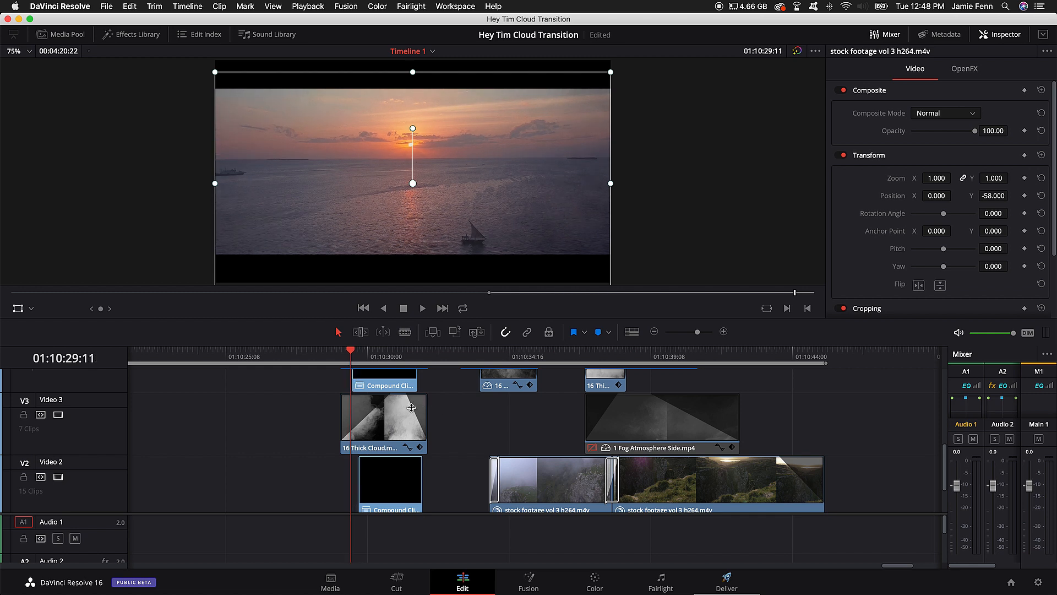
key("Right")
Step: Select the 16 Thick Cloud.mp4 clip on Video 3 and examine its cloud build-up frame by frame up to 01:10:30:13
left_click(381, 431)
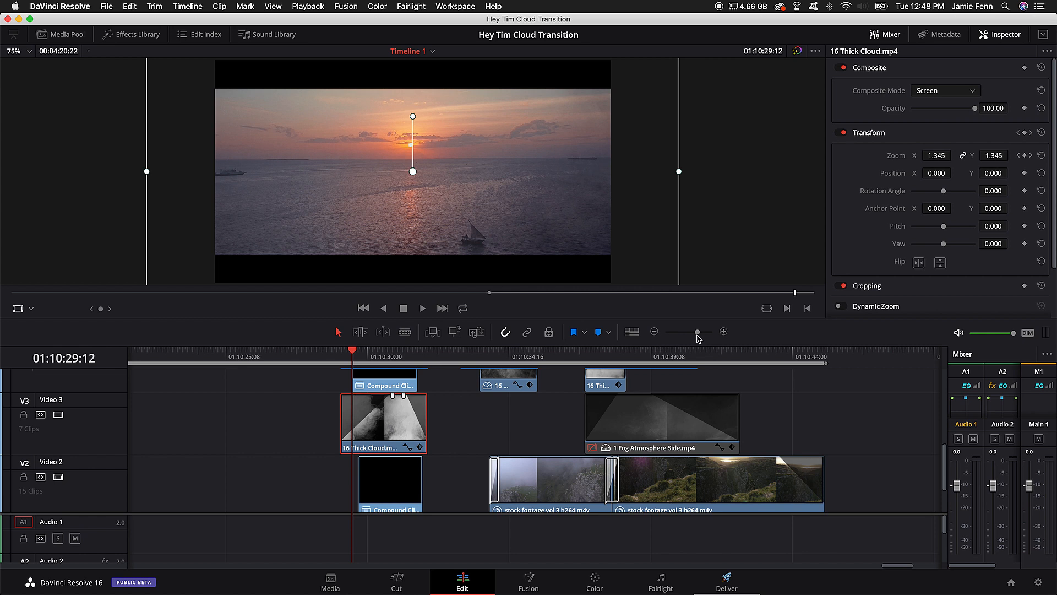
left_click_drag(697, 334, 700, 335)
scroll(522, 431, "right", 5)
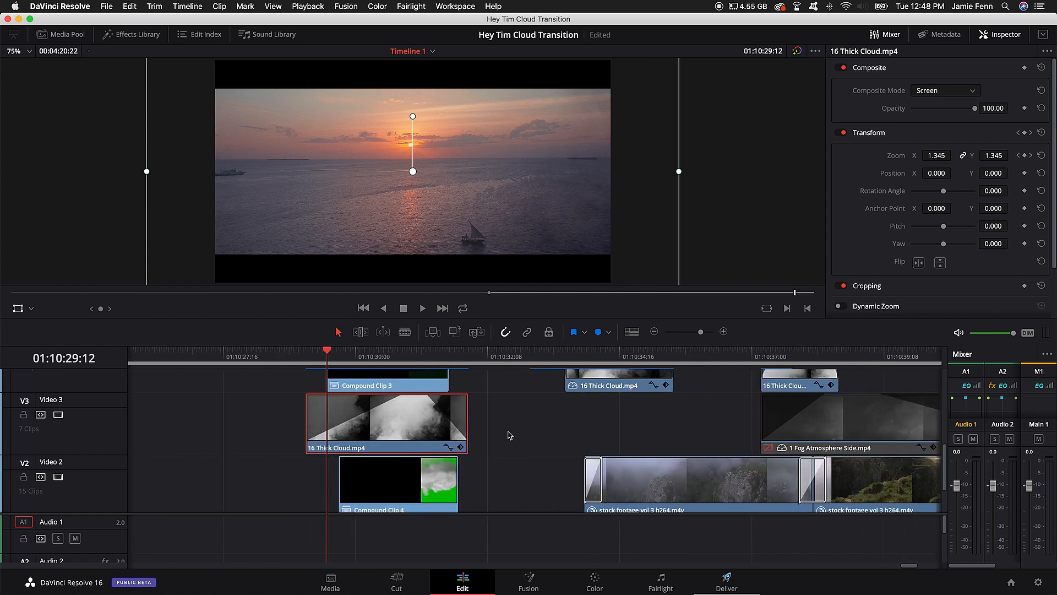
key("Right")
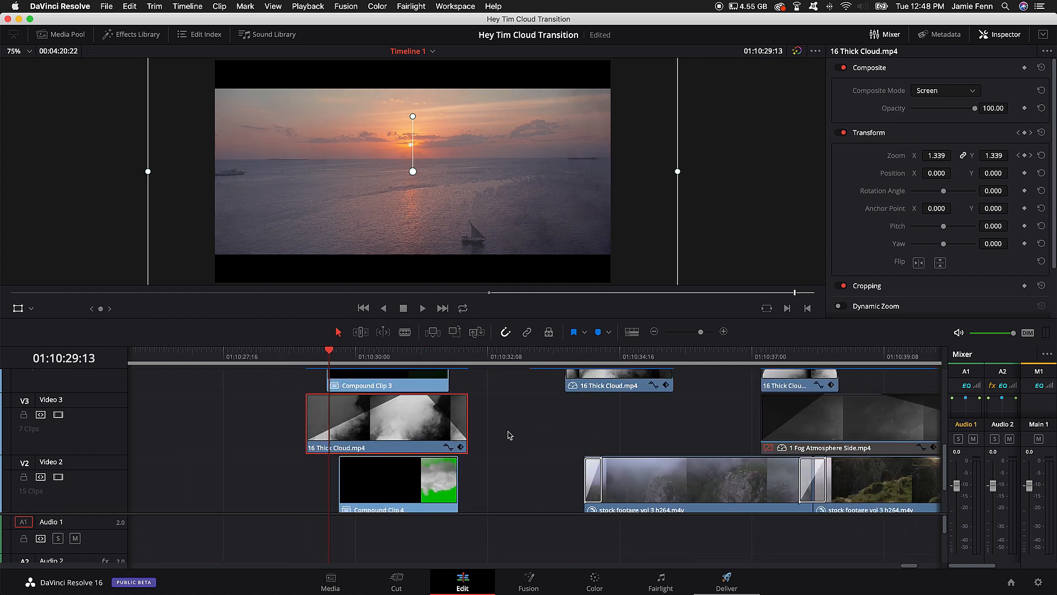
key("Right")
key("Right")
key("Right")
key("Right")
key("Right")
key("Right")
key("Right")
key("Right")
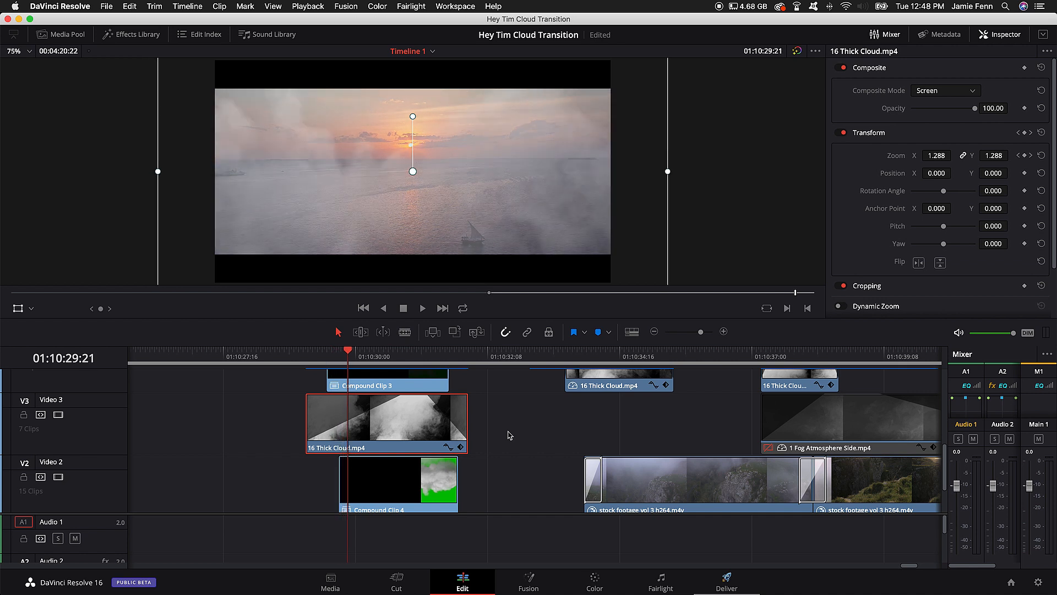
key("Right")
key("Right")
key("Right")
key("Left")
key("Left")
key("Left")
key("Right")
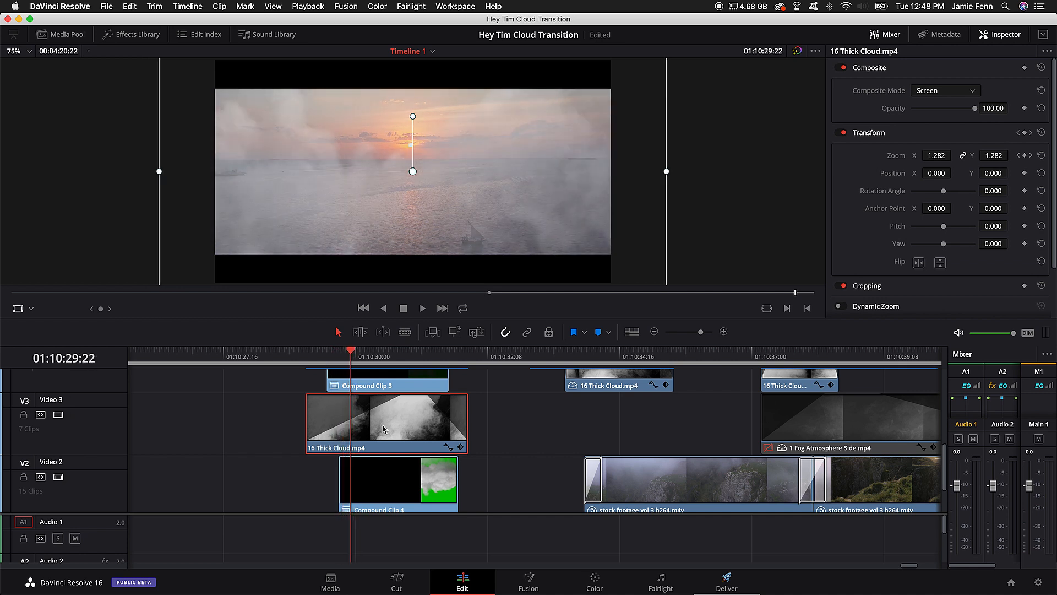
key("Right")
key("Right")
key("Right")
key("Right")
key("Right")
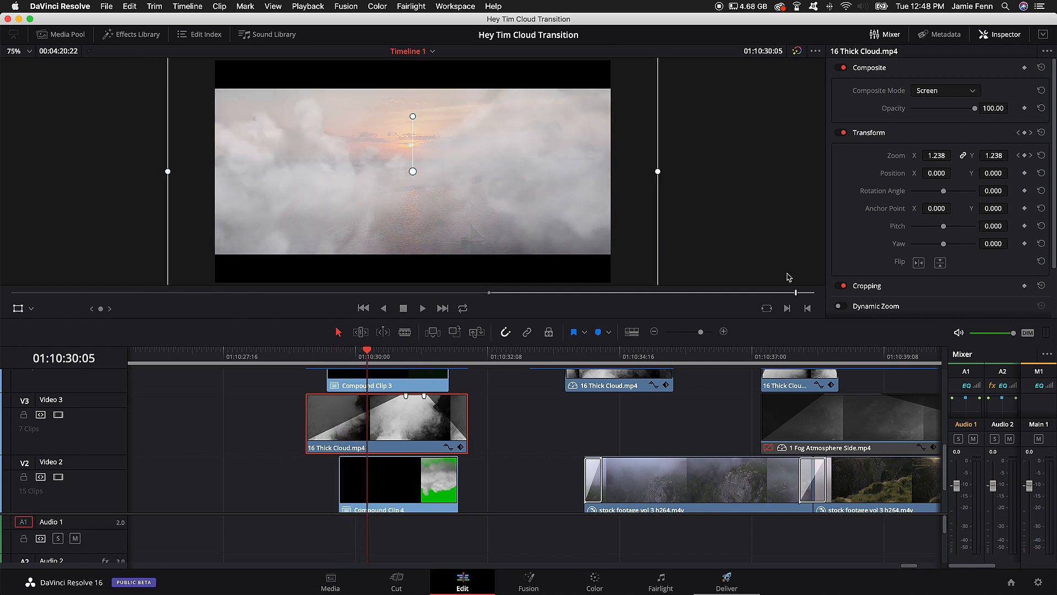
key("Left")
key("Left")
key("Left")
key("Left")
key("Left")
key("Left")
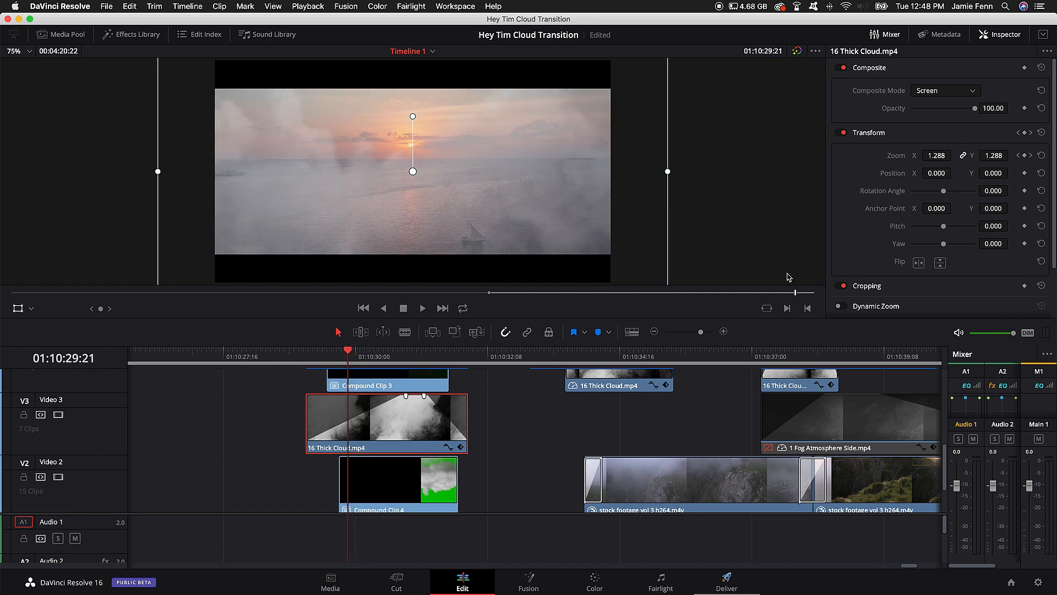
key("Right")
key("Right")
key("Right")
key("Right")
key("Right")
key("Right")
key("Right")
key("Right")
key("Right")
key("Right")
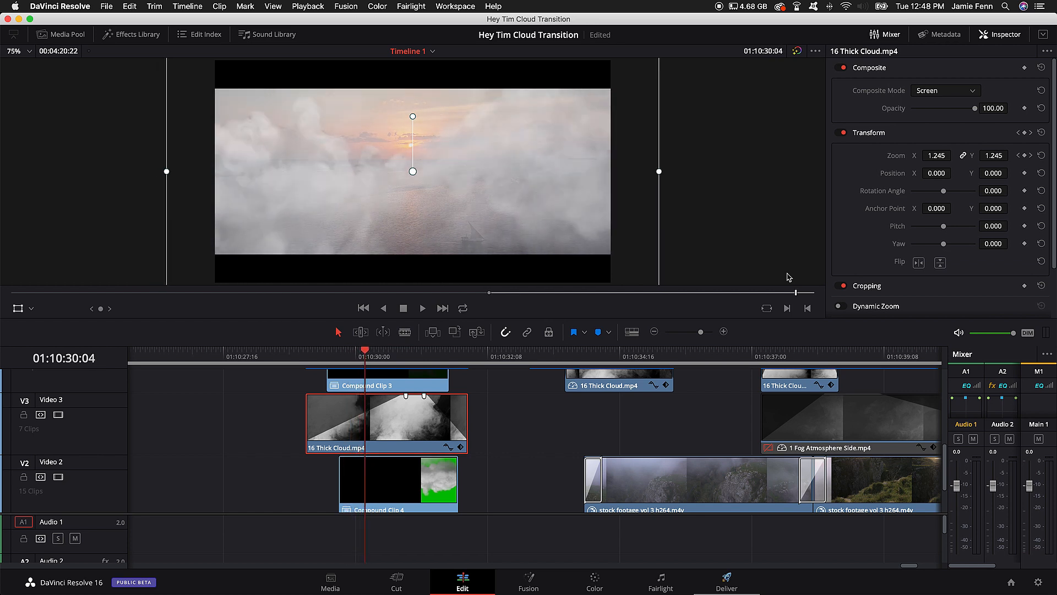
key("Right")
key("Right")
key("Right")
key("Right")
key("Right")
key("Right")
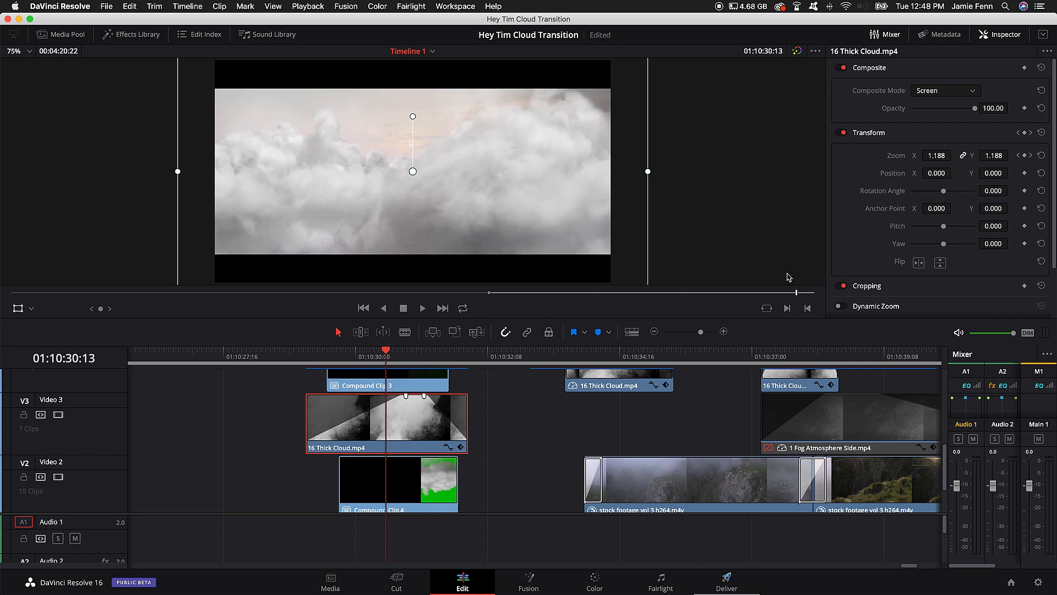
Step: Select Compound Clip 4 on Video 2 and examine its cloud coverage frame by frame up to 01:10:31:03
left_click(416, 486)
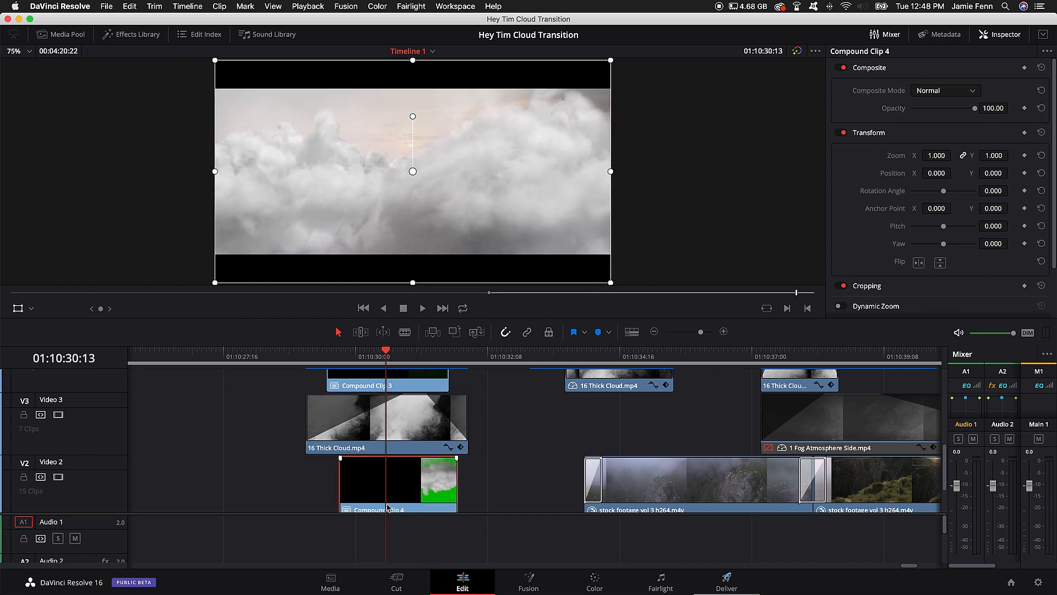
key("Right")
key("Right")
key("Right")
key("Right")
key("Right")
key("Right")
key("Right")
key("Right")
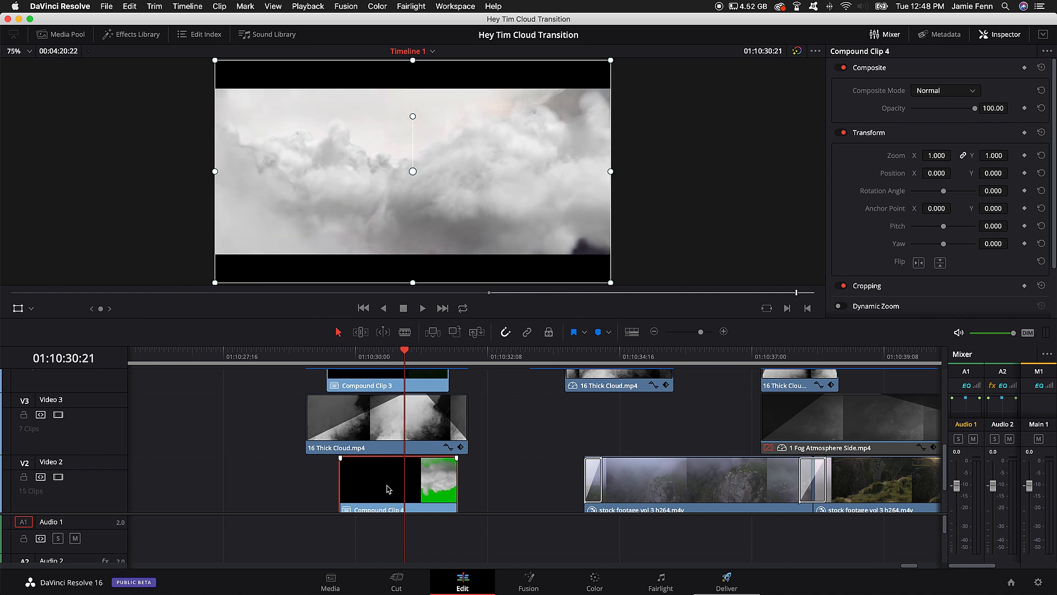
key("Right")
key("Right")
key("Right")
key("Right")
key("Right")
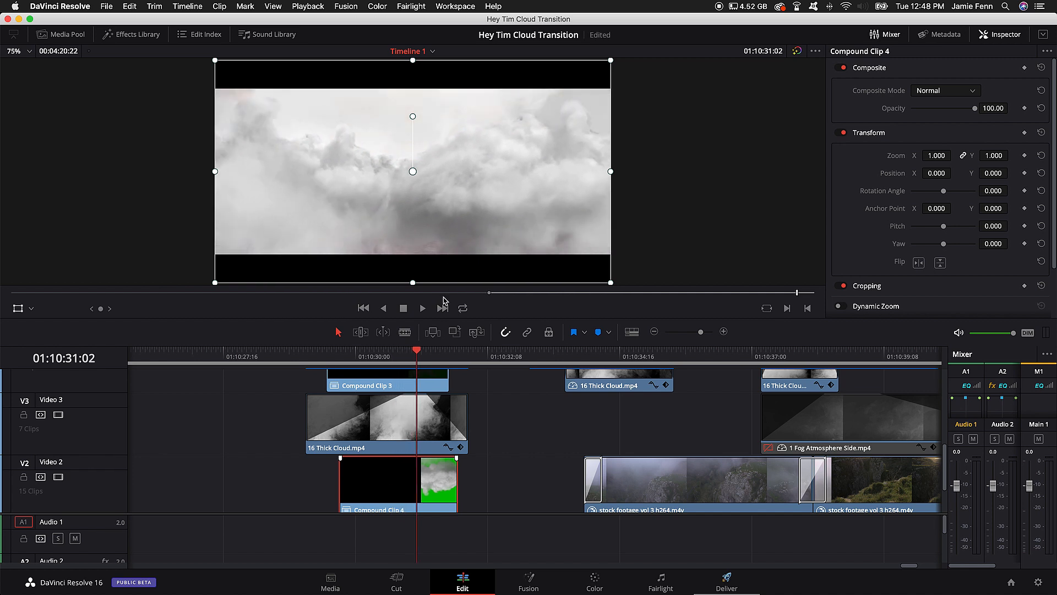
key("Right")
Step: Compare the boat and canyon footage on either side of the Video 1 cut, and return the playhead to 01:10:31:03
scroll(407, 393, "down", 2)
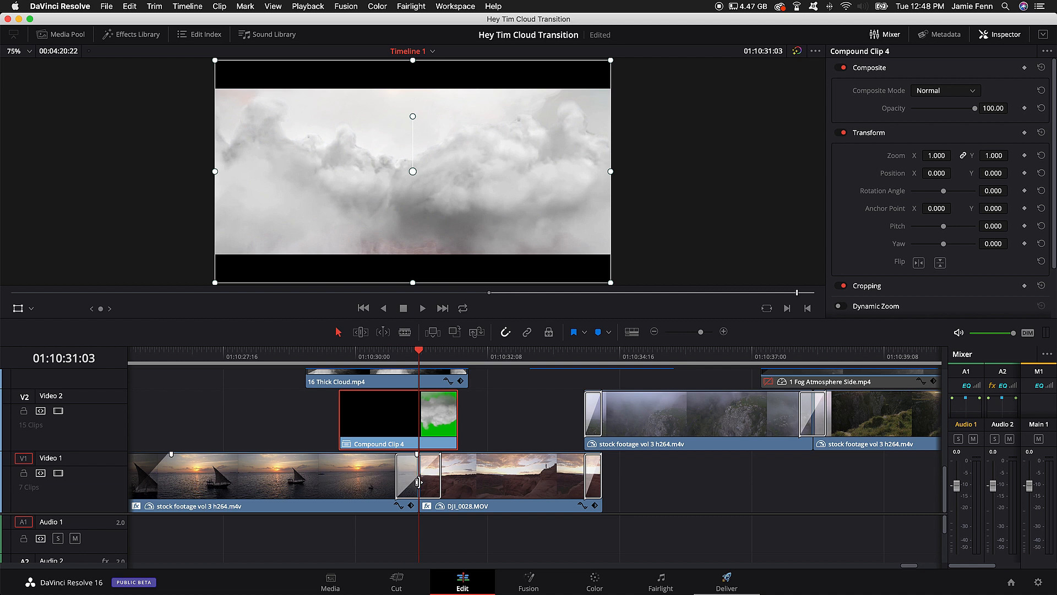
left_click(489, 350)
left_click(285, 351)
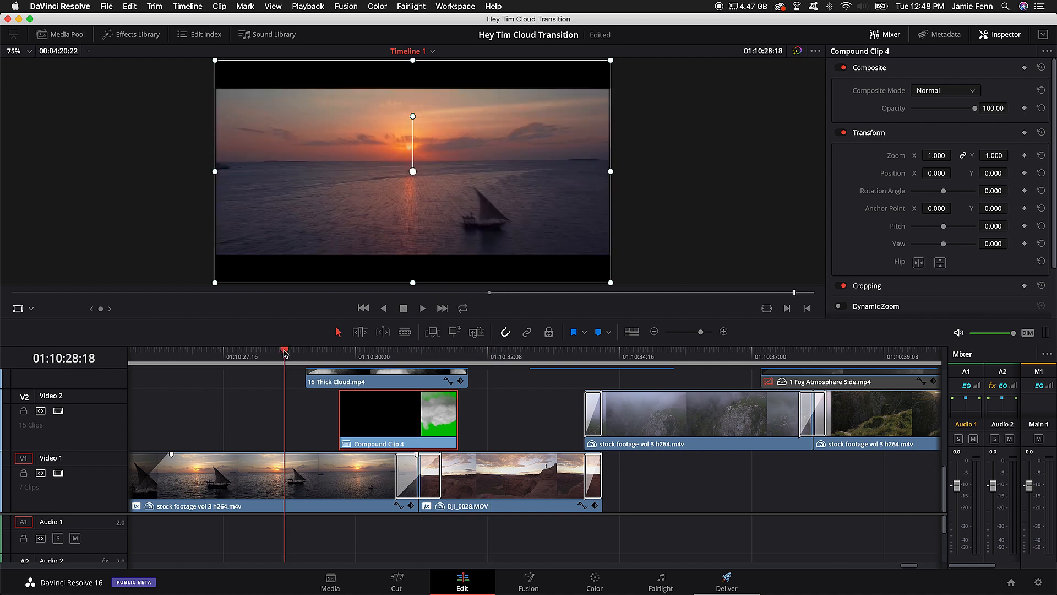
left_click(506, 350)
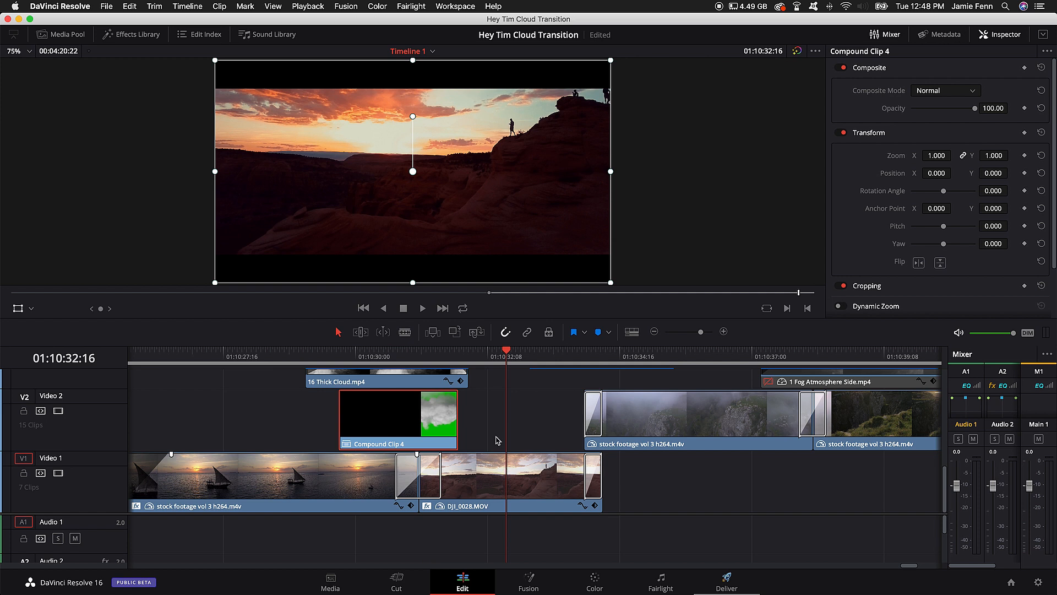
left_click(419, 350)
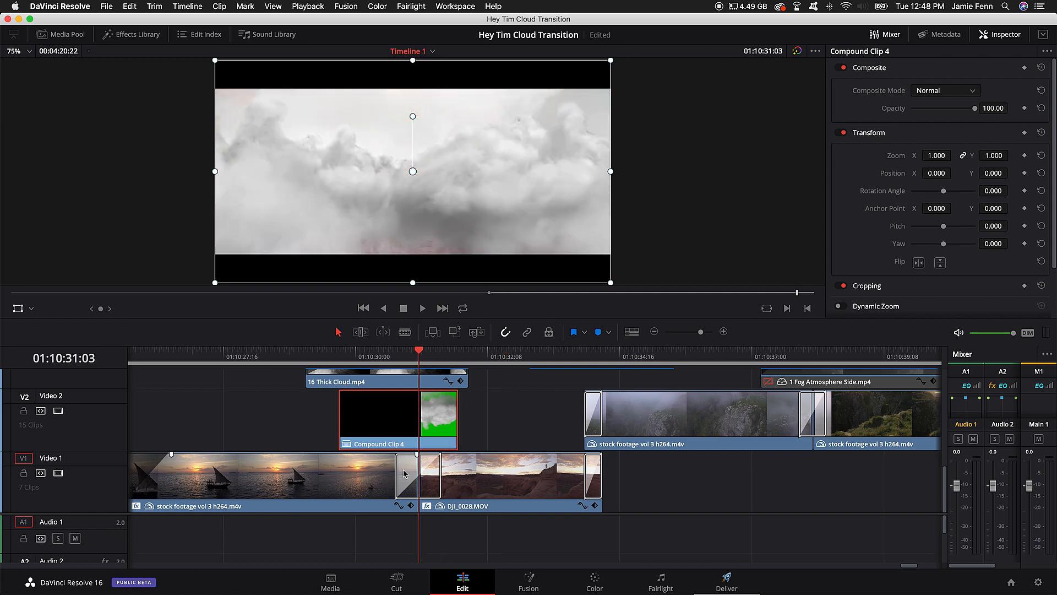
Step: Inspect the Cross Dissolve between the boat and canyon clips on Video 1 and review the Dissolve group in the video transitions library
left_click(404, 477)
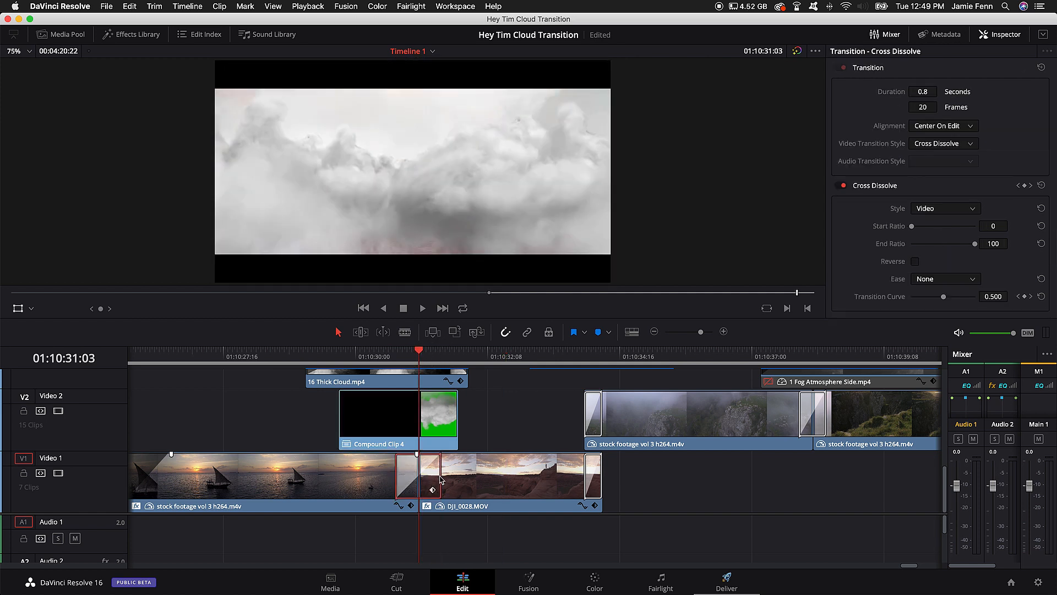
left_click(131, 34)
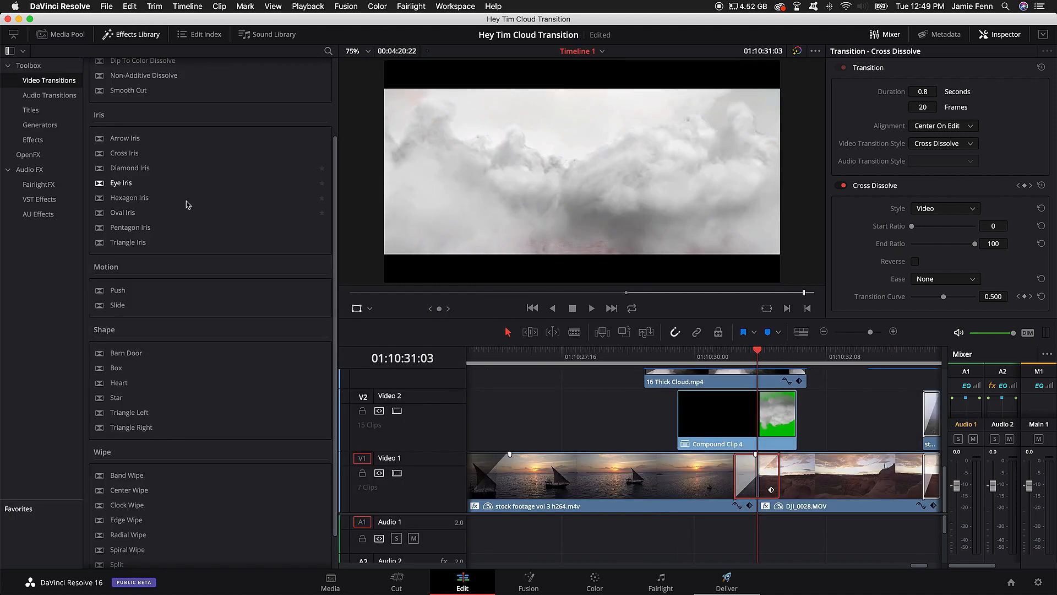
scroll(163, 352, "up", 3)
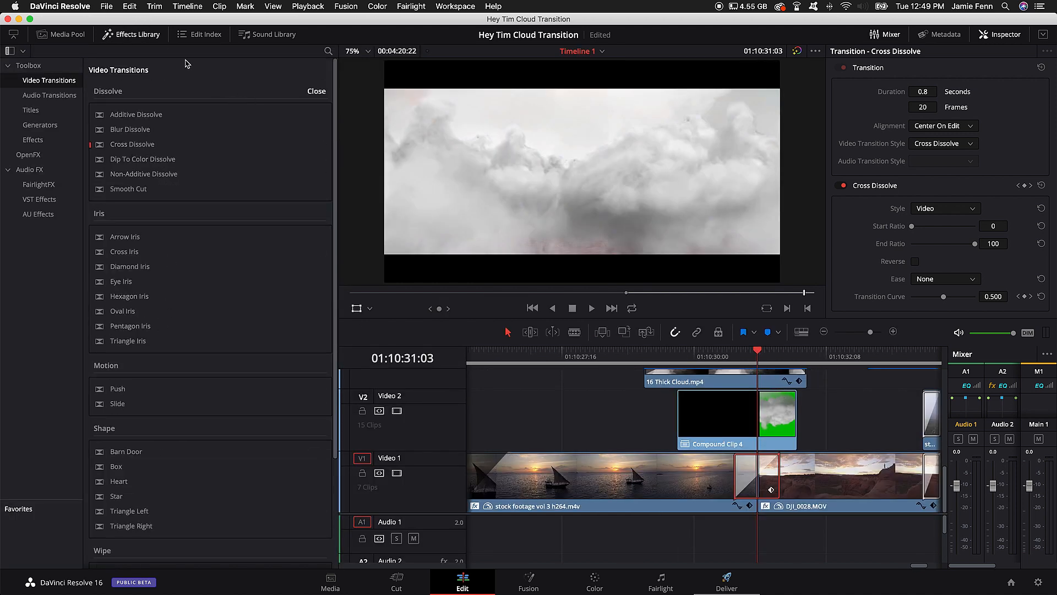
left_click(131, 34)
Step: Examine the Cross Dissolve on Video 1 frame by frame from its start through 01:10:31:12
left_click_drag(421, 349, 397, 358)
key("Right")
key("Right")
key("Right")
key("Right")
key("Right")
key("Right")
key("Right")
key("Right")
key("Right")
key("Right")
key("Right")
key("Right")
key("Right")
key("Right")
key("Right")
key("Right")
key("Right")
key("Right")
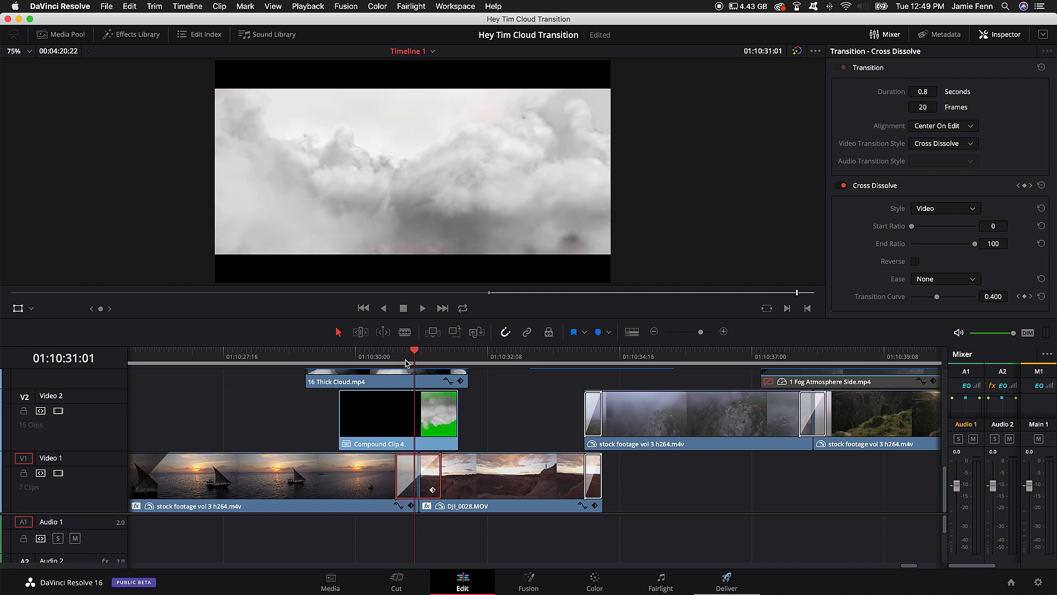
key("Right")
key("Right")
key("Right")
key("Right")
key("Right")
key("Right")
key("Right")
key("Right")
key("Right")
key("Right")
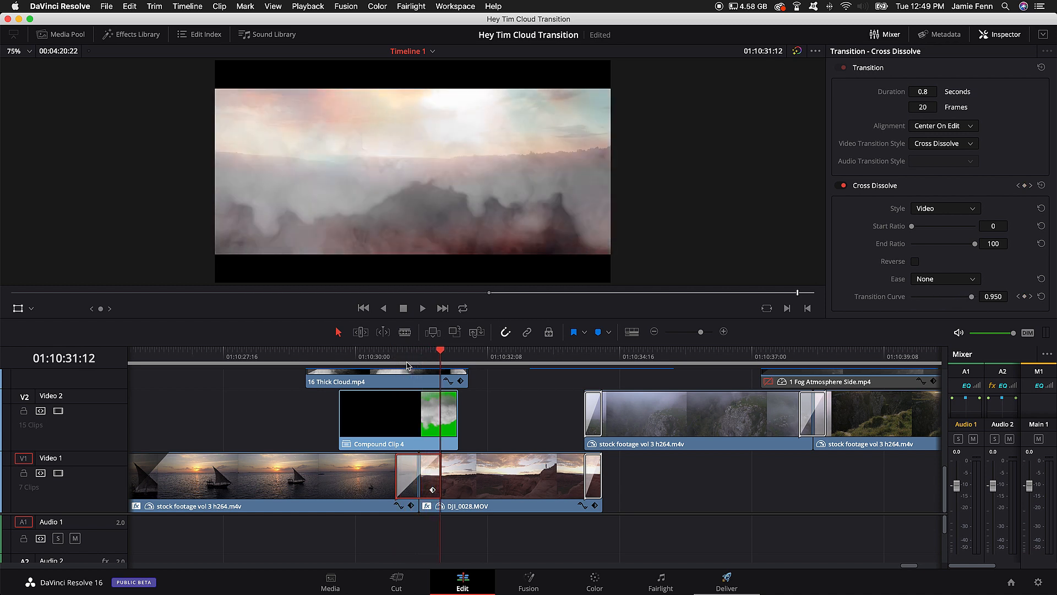
Step: Examine how the clouds clear over the canyon shot up to 01:10:32:01, checking the clips on tracks Video 3 to Video 5
scroll(451, 440, "up", 2)
scroll(451, 440, "up", 2)
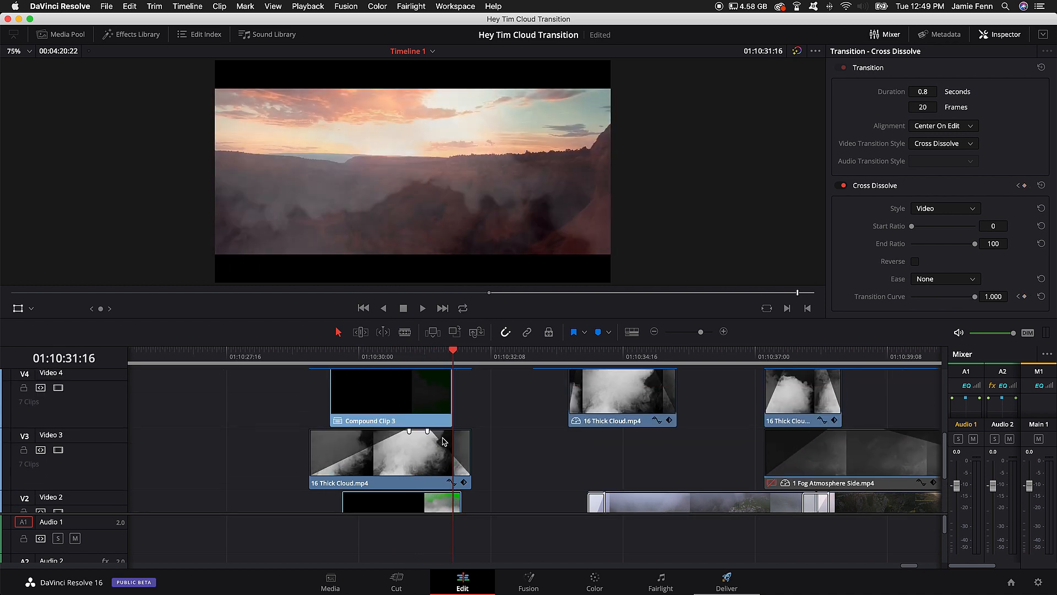
scroll(445, 440, "up", 2)
key("Right")
key("Right")
key("Right")
key("Right")
key("Right")
Step: Enable the first 17 Slow Atmosphere.mp4 clip on Video 5, above the canyon shot, and check it at 01:10:32:02
key("Right")
key("Right")
key("Right")
key("Right")
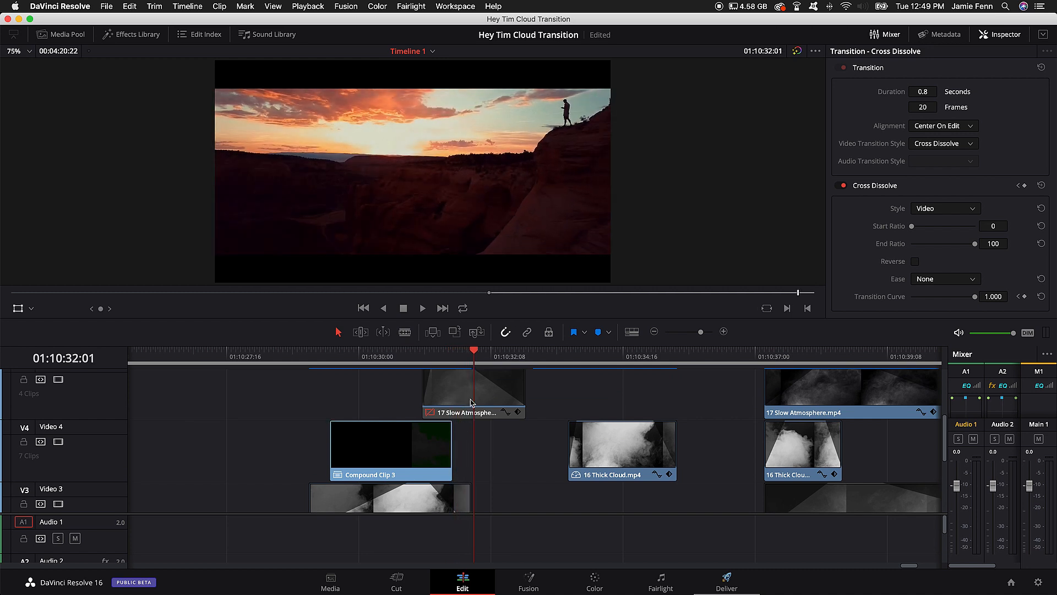
left_click(472, 403)
Step: Examine the atmosphere overlay on Video 5 frame by frame to the end of its clip at 01:10:32:23
key("Right")
key("Right")
key("Right")
key("Right")
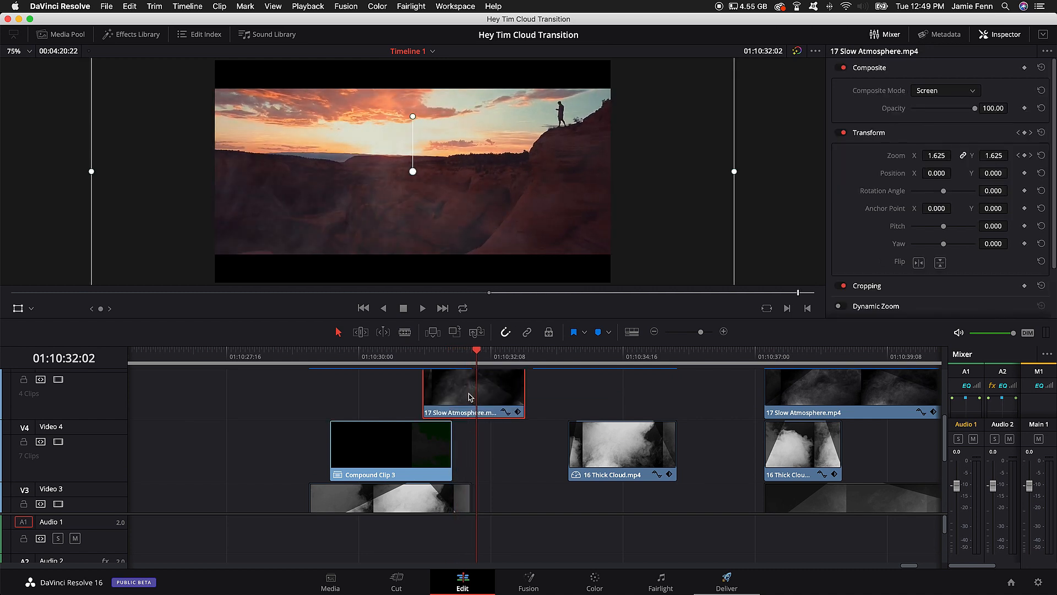
key("Right")
key("Right")
key("Right")
key("Right")
key("Right")
key("Right")
key("Right")
key("Right")
key("Right")
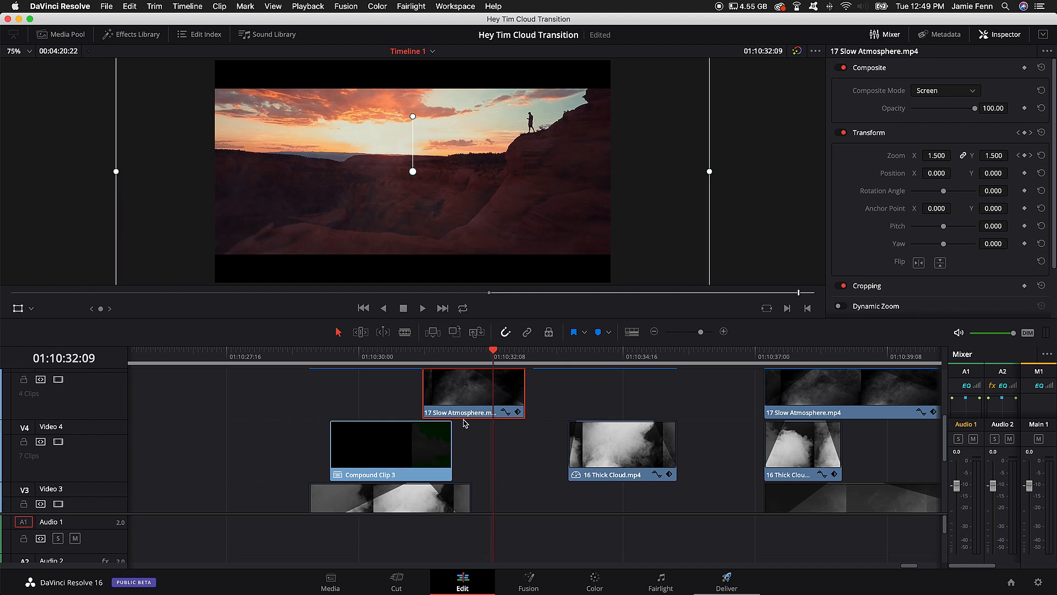
key("Right")
scroll(512, 429, "up", 2)
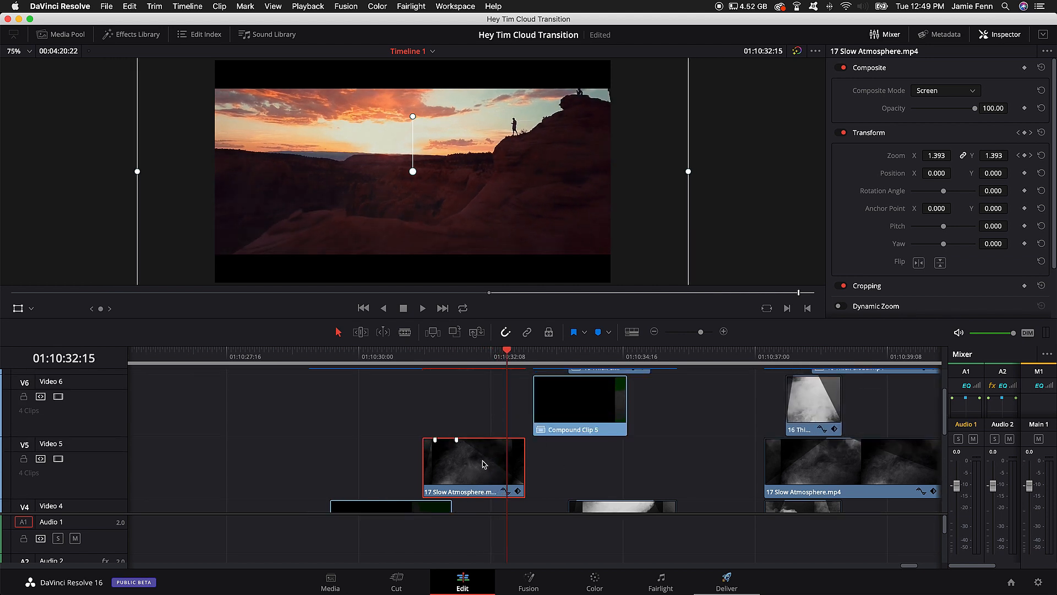
key("Right")
key("Right")
key("Right")
key("Right")
key("Right")
key("Right")
key("Right")
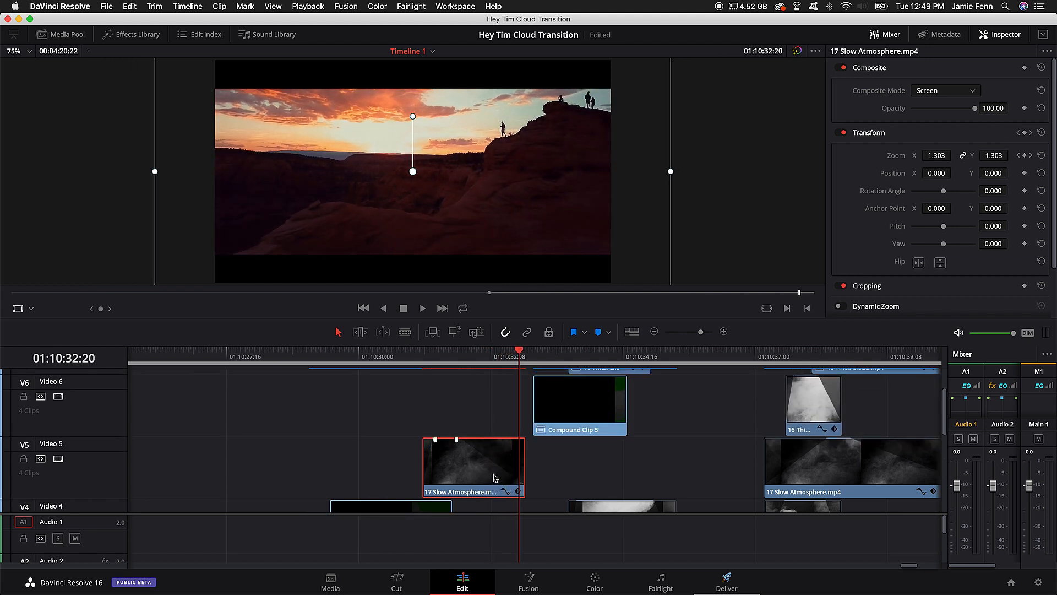
key("Right")
key("Left")
key("Left")
key("Left")
key("Right")
key("Right")
key("Right")
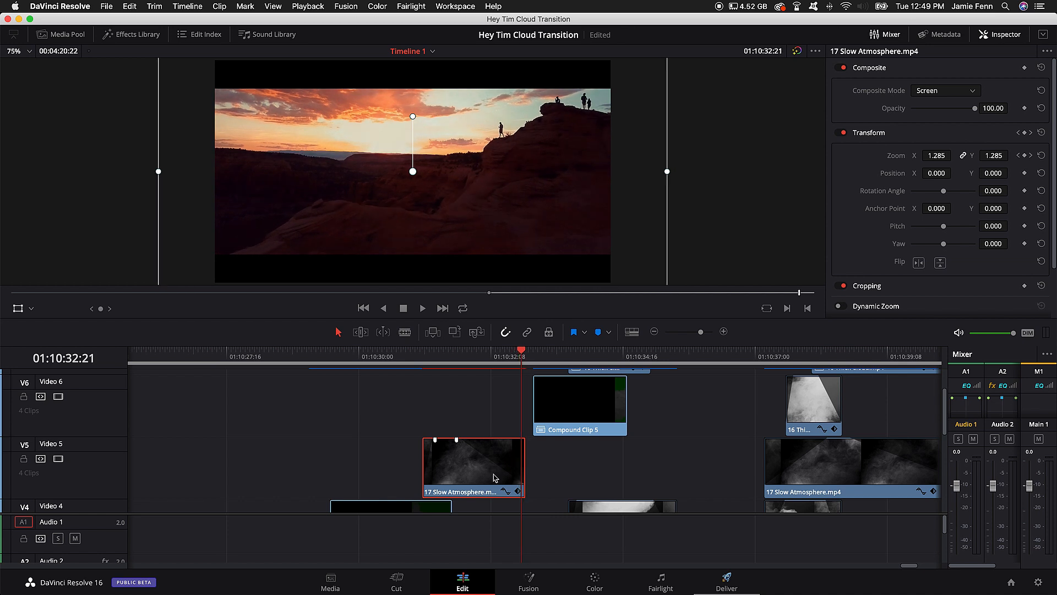
key("Left")
key("Left")
key("Left")
key("Right")
key("Right")
key("Right")
key("Right")
key("Right")
key("Right")
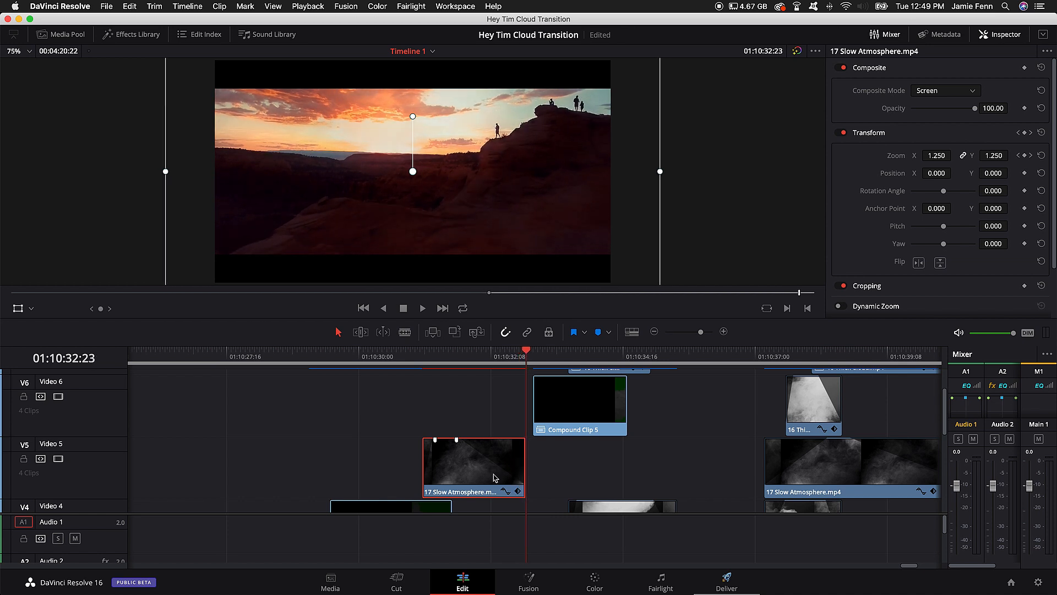
Step: Examine the next cloud transition frame by frame from 01:10:32:23 to 01:10:34:03, where the canyon shot disappears behind the clouds
key("Right")
key("Right")
key("Right")
key("Right")
key("Right")
key("Right")
key("Right")
key("Right")
key("Right")
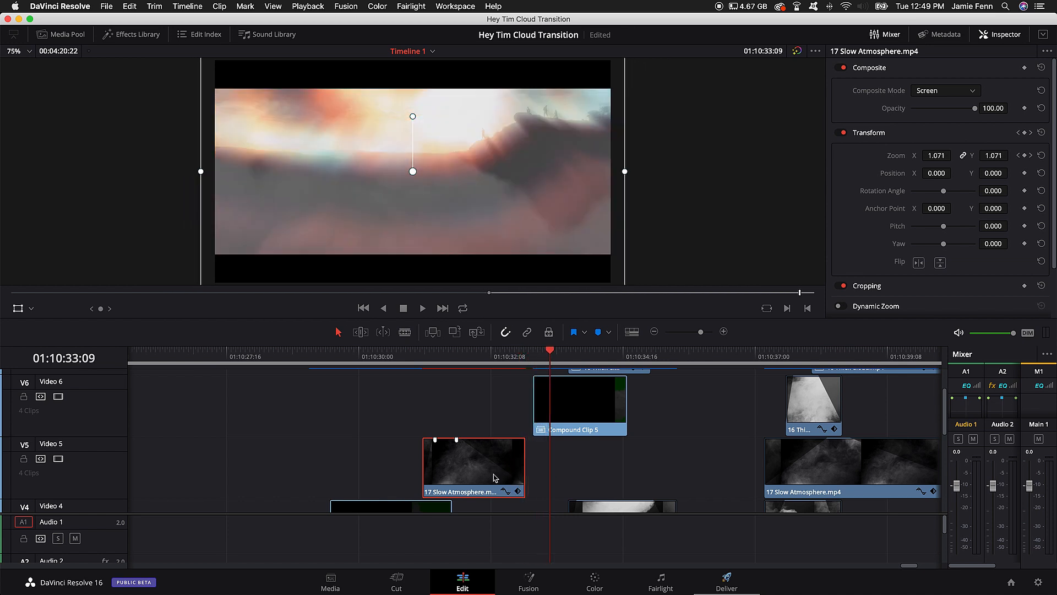
key("Right")
key("Right")
key("Right")
key("Right")
key("Right")
key("Right")
key("Right")
key("Right")
key("Right")
key("Right")
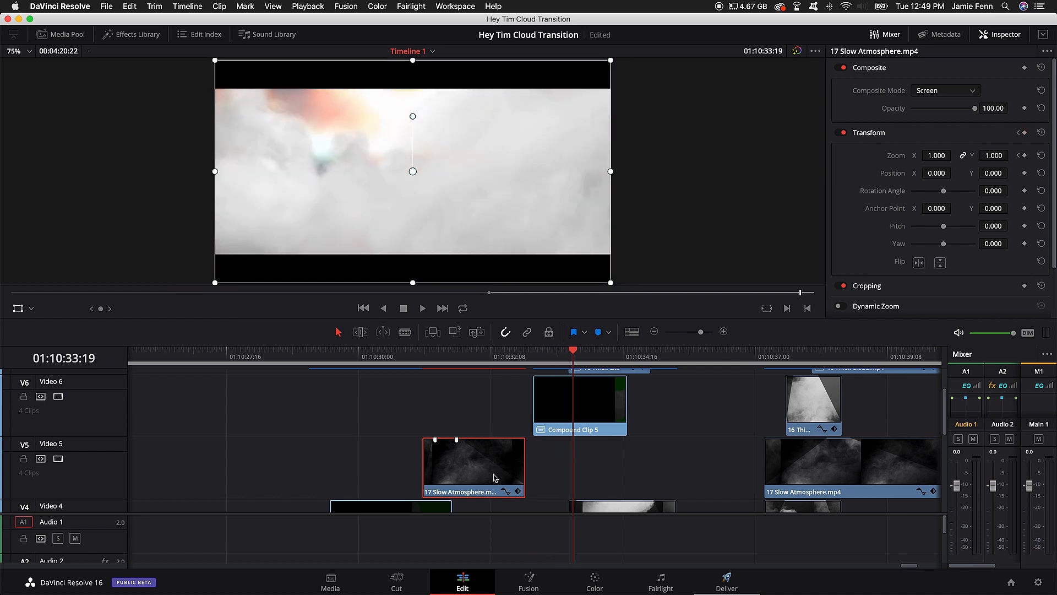
key("Right")
key("Right")
key("Right")
key("Right")
key("Right")
key("Right")
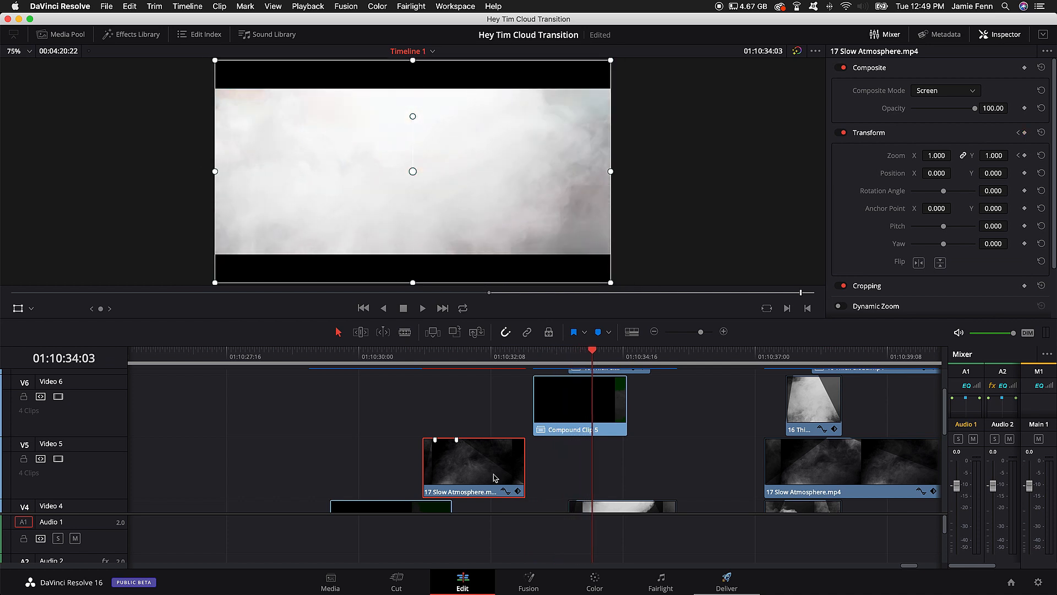
Step: Recheck the atmosphere overlay on Video 5 at 01:10:31:20, then return the playhead to the clip's end at 01:10:32:23
left_click(466, 365)
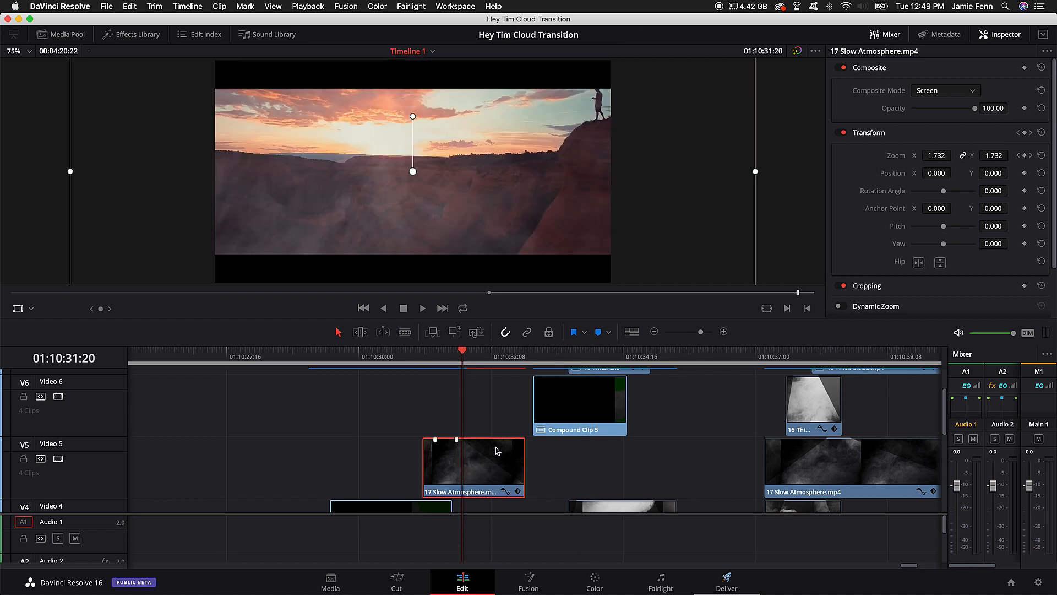
mouse_move(457, 440)
left_mouse_down()
mouse_move(526, 441)
mouse_move(457, 440)
left_mouse_up()
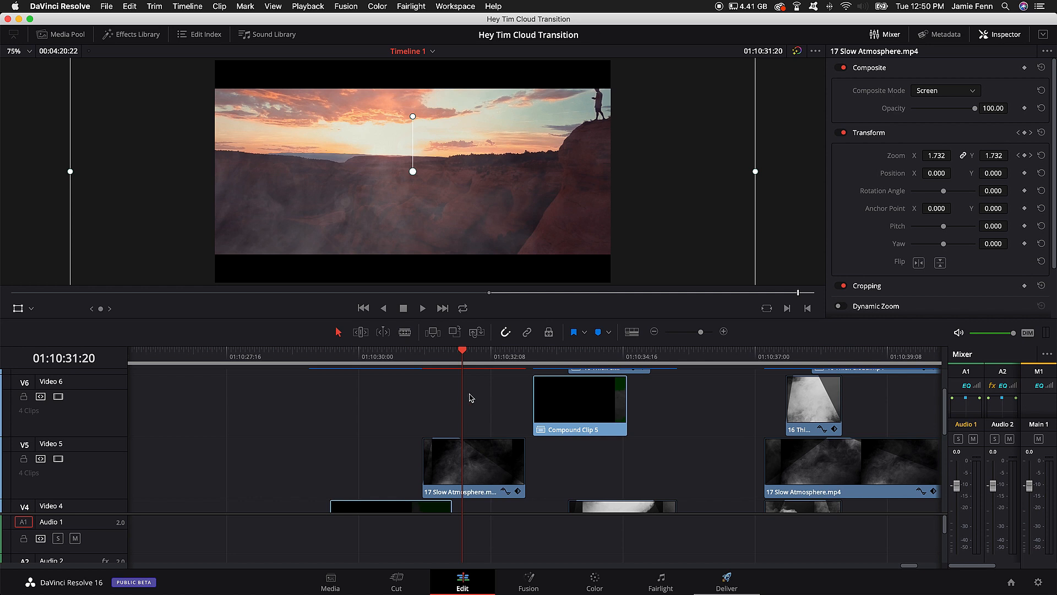
scroll(488, 405, "right", 5)
left_click(385, 354)
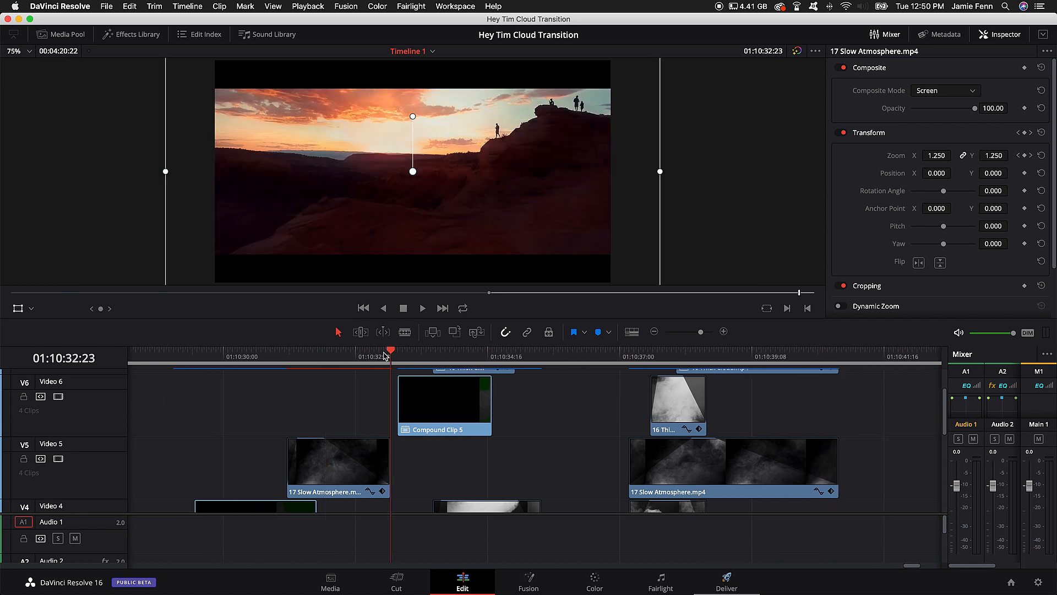
Step: Examine the first part of Compound Clip 5 frame by frame up to 01:10:33:16, checking the clips on the tracks beneath it
key("Right")
key("Right")
key("Right")
key("Right")
key("Right")
key("Right")
key("Right")
key("Right")
key("Right")
key("Right")
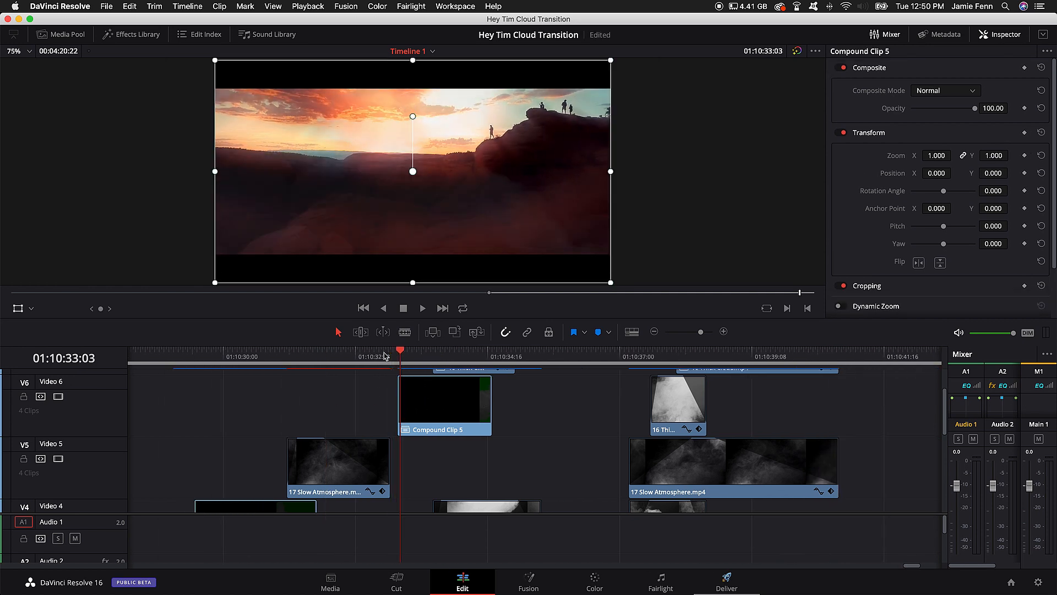
key("Right")
key("Right")
key("Right")
key("Right")
key("Right")
key("Right")
key("Right")
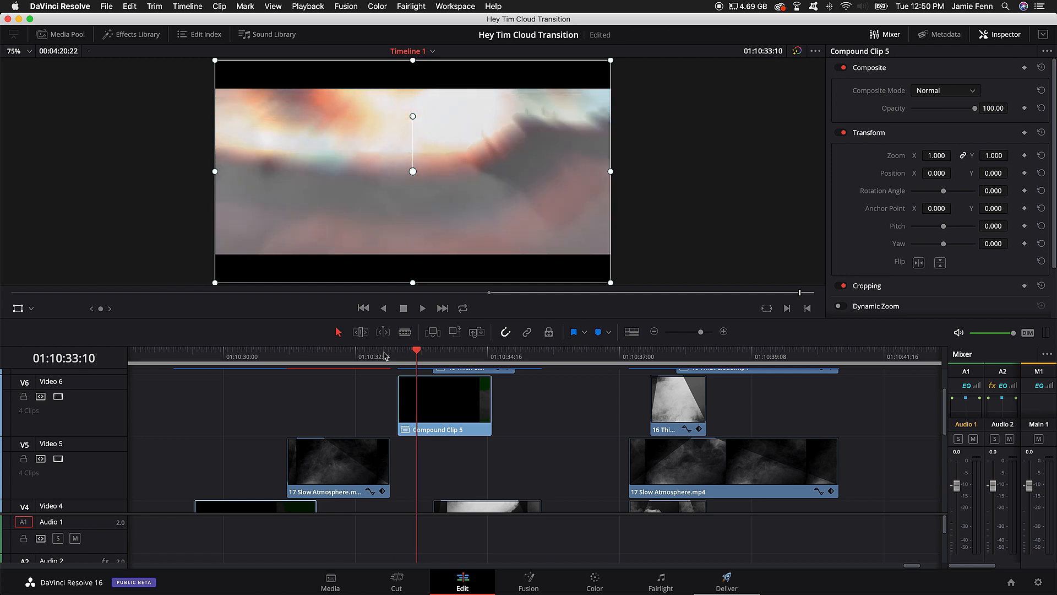
scroll(496, 423, "down", 5)
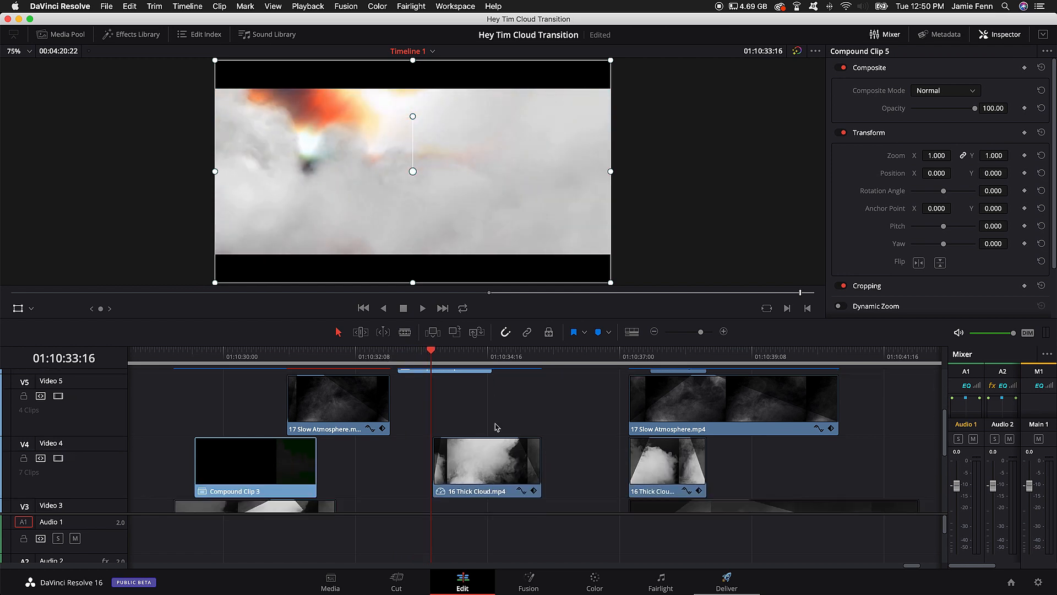
scroll(509, 438, "up", 3)
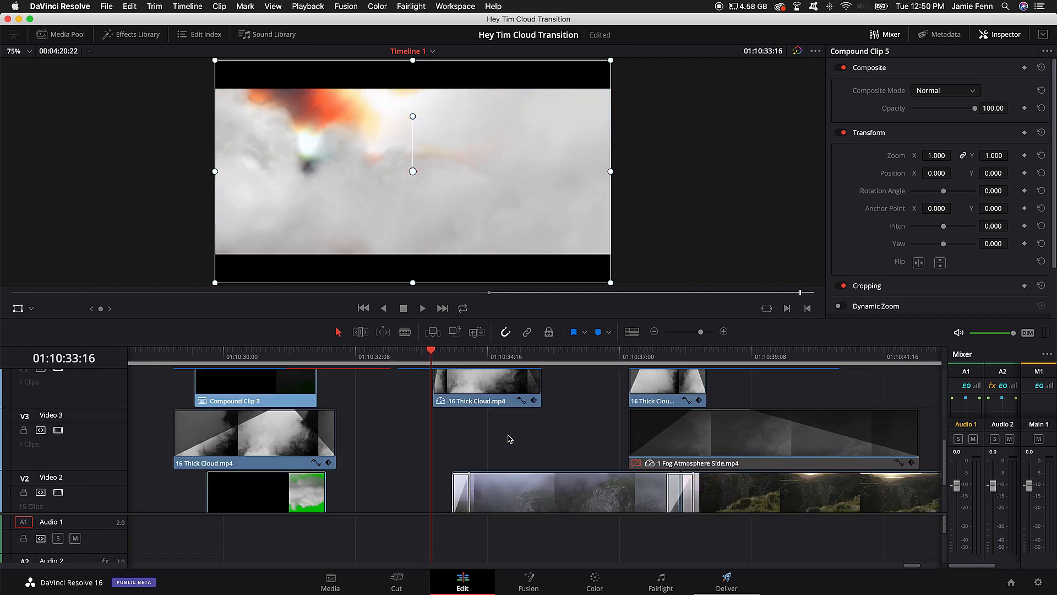
Step: Examine how the clouds hand over to the rocky cliff shot up to 01:10:34:10 beneath the 16 Thick Cloud.mp4 clip on Video 4
key("Right")
key("Right")
key("Right")
key("Right")
key("Right")
key("Right")
key("Right")
key("Right")
key("Right")
key("Right")
key("Right")
key("Right")
key("Right")
key("Right")
key("Right")
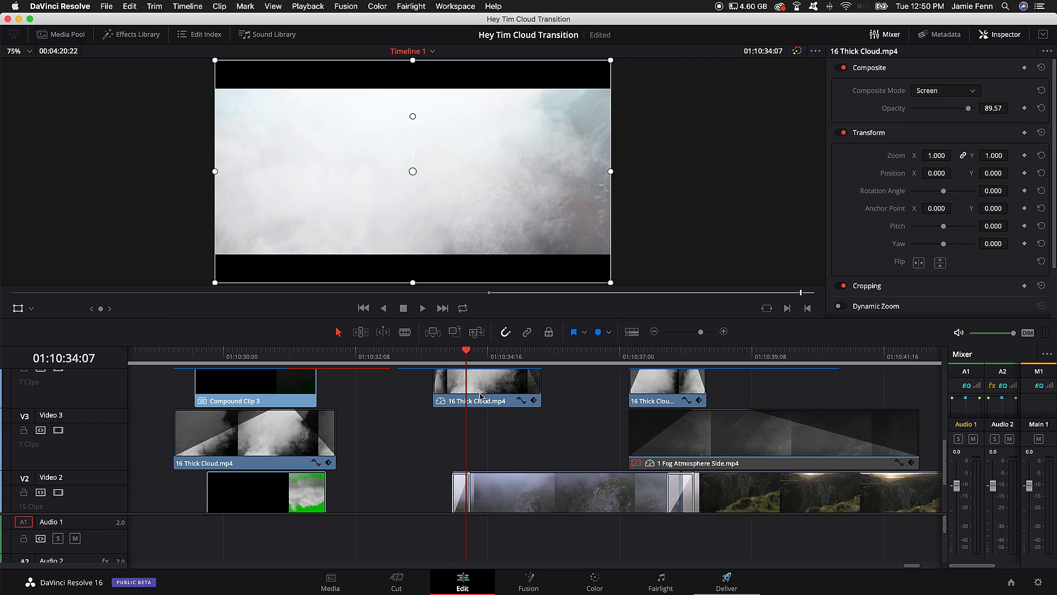
key("Right")
key("Right")
key("Right")
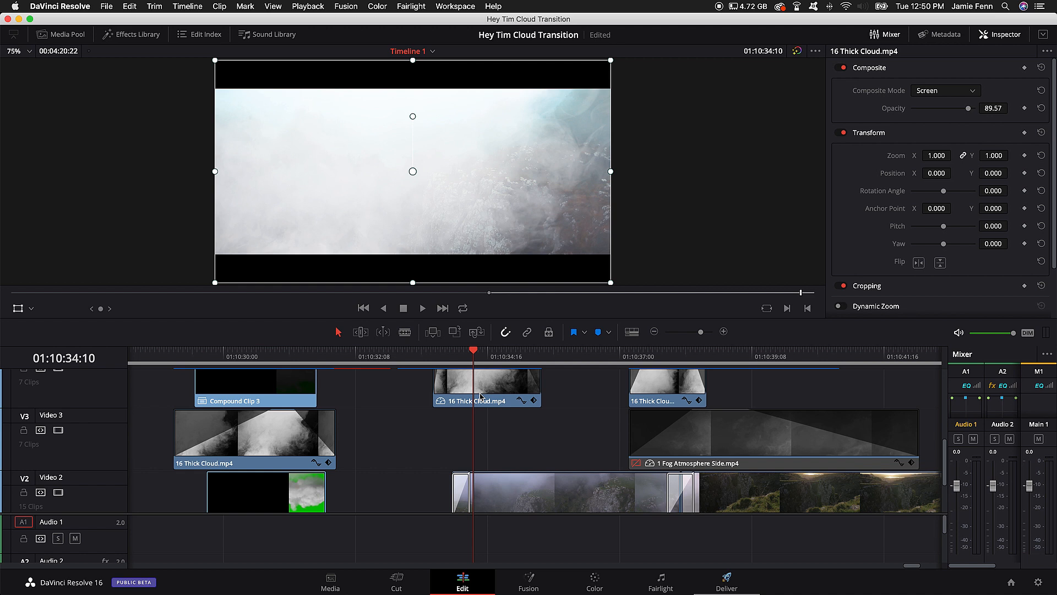
Step: Examine how the clouds clear over the cliff shot up to the end of the Video 4 cloud clip at 01:10:35:15
key("Right")
key("Right")
key("Right")
key("Right")
key("Right")
key("Right")
key("Right")
key("Right")
key("Right")
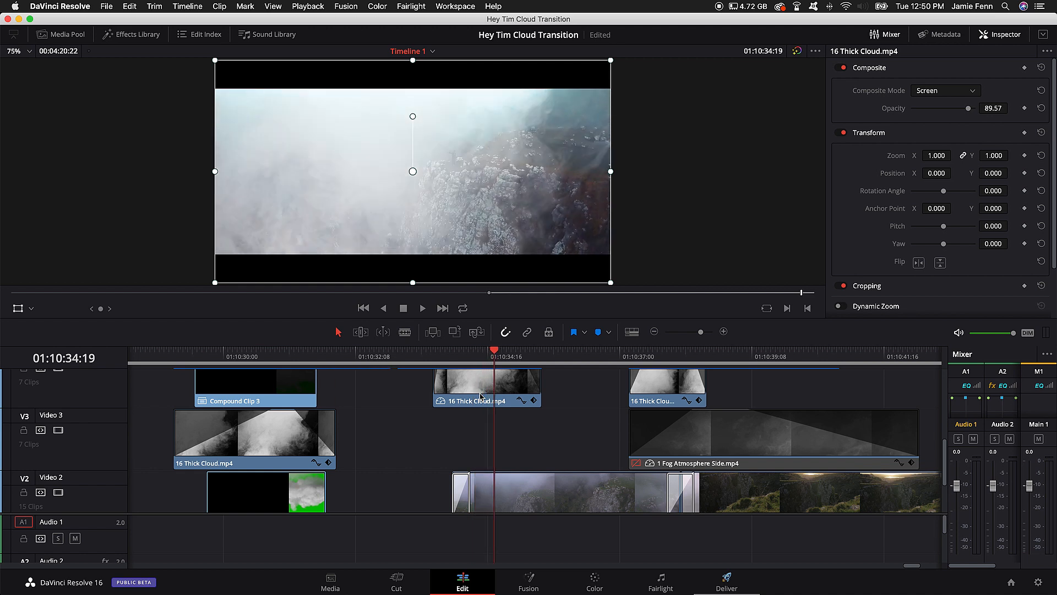
key("Right")
key("Right")
key("Right")
key("Right")
key("Right")
key("Right")
key("Right")
key("Right")
key("Right")
key("Right")
key("Right")
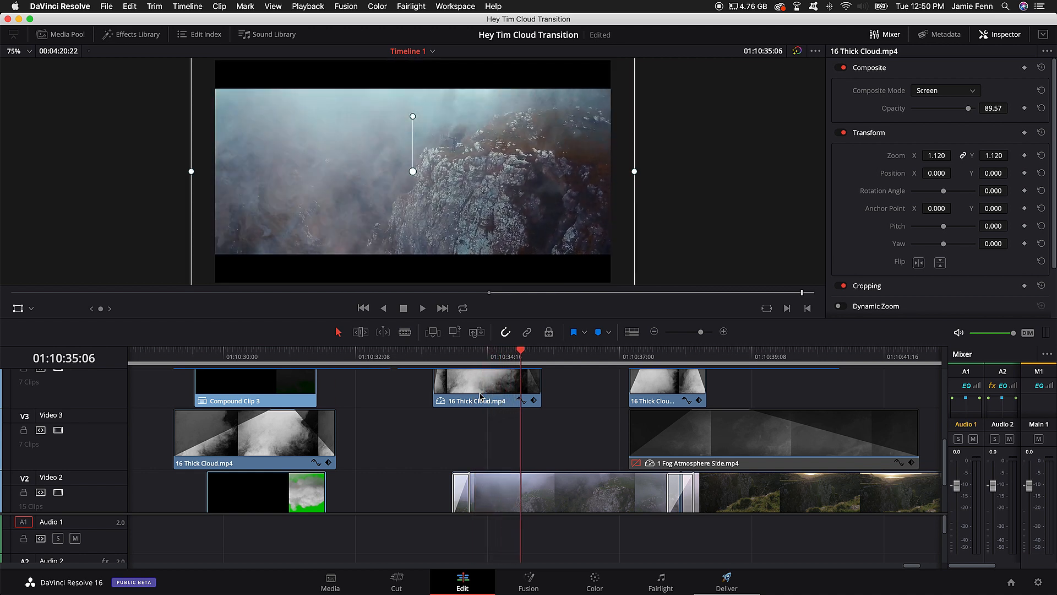
key("Right")
key("Right")
key("Right")
key("Right")
key("Right")
key("Right")
key("Right")
key("Right")
key("Right")
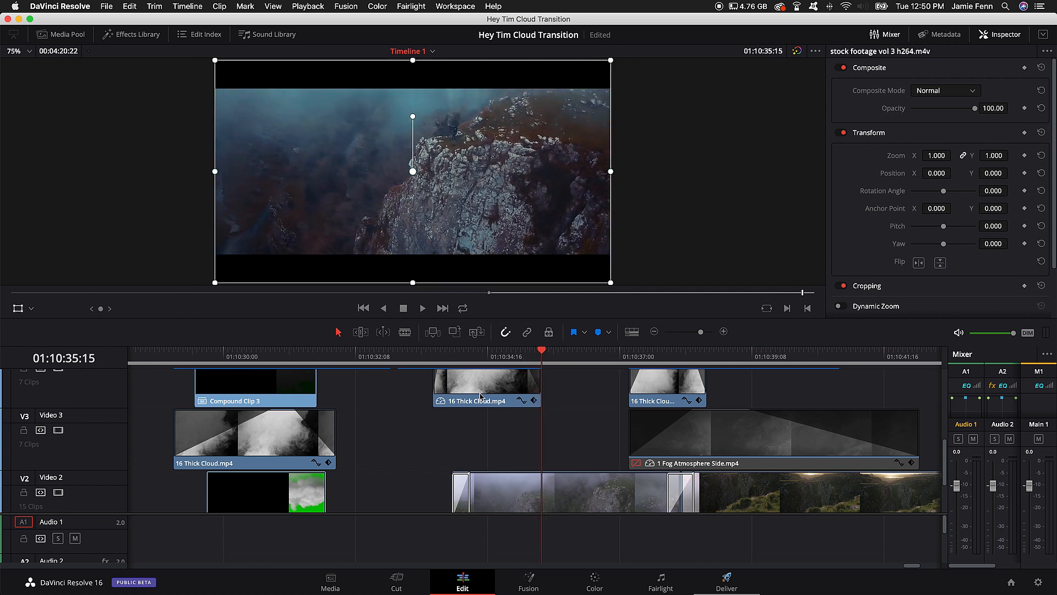
Step: Advance through the cliff shot without cloud overlays to 01:10:37:03, just before the next group of cloud clips
key("Right")
key("Right")
key("Right")
key("Right")
key("Right")
key("Right")
key("Right")
key("Right")
key("Right")
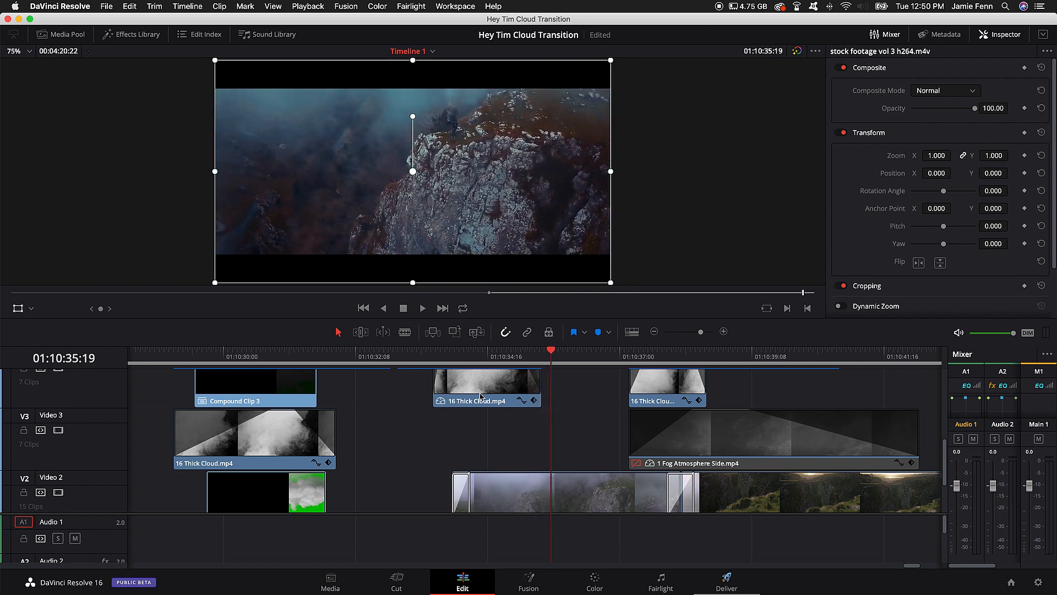
key("Right")
key("Right")
key("Right")
key("Right")
key("Right")
key("Right")
key("Right")
key("Right")
key("Right")
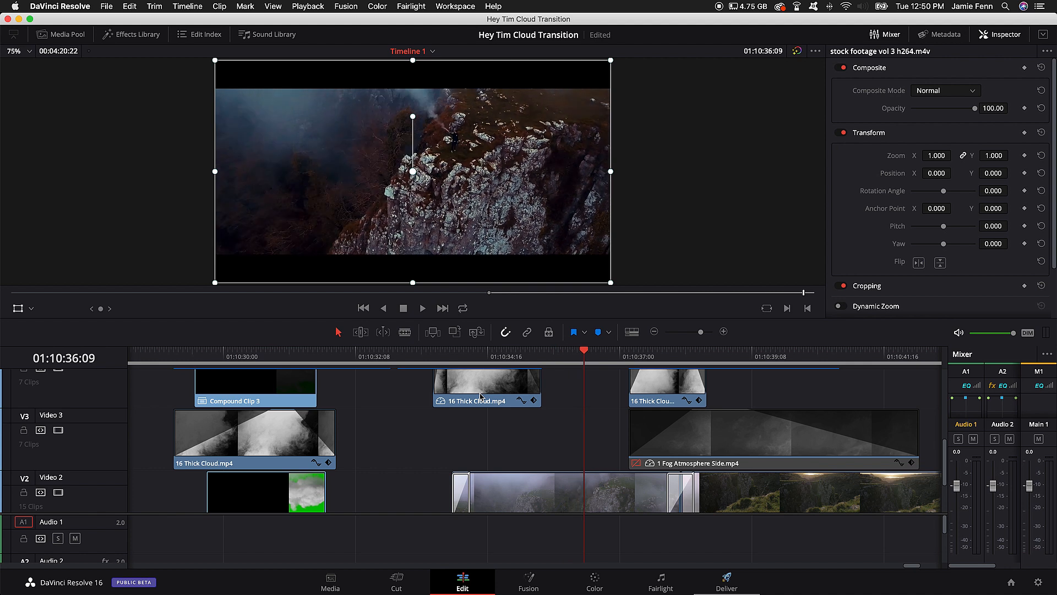
key("Right")
key("Right")
key("Right")
key("Right")
key("Right")
key("Right")
key("Right")
key("Right")
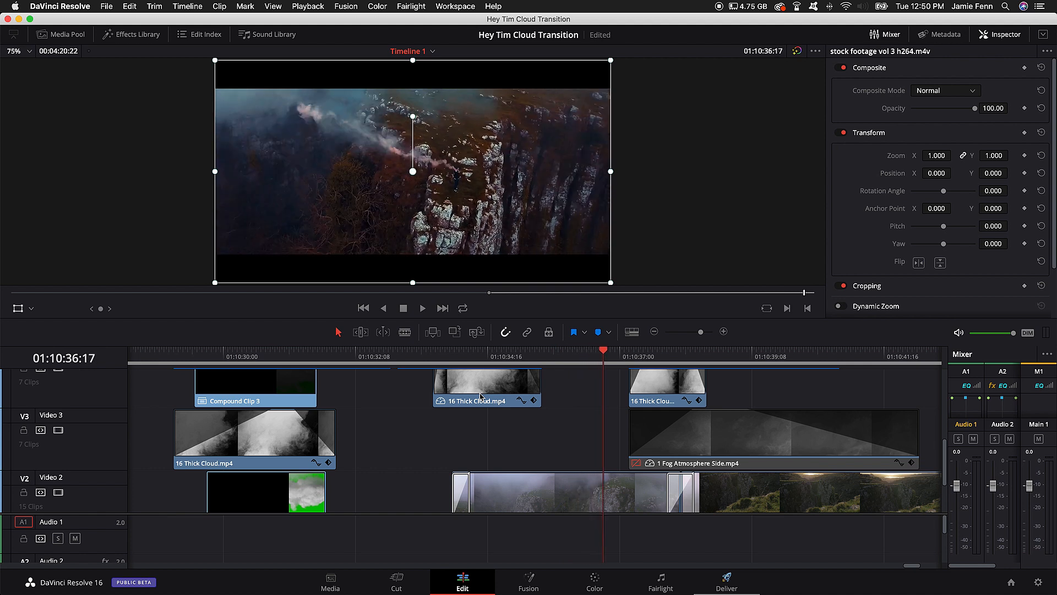
key("Right")
Step: Examine the start of the third cloud transition frame by frame up to 01:10:37:15, checking the overlays above Video 3
key("Right")
key("Right")
key("Right")
key("Right")
key("Right")
key("Right")
key("Right")
key("Right")
key("Right")
key("Right")
key("Right")
key("Right")
key("Right")
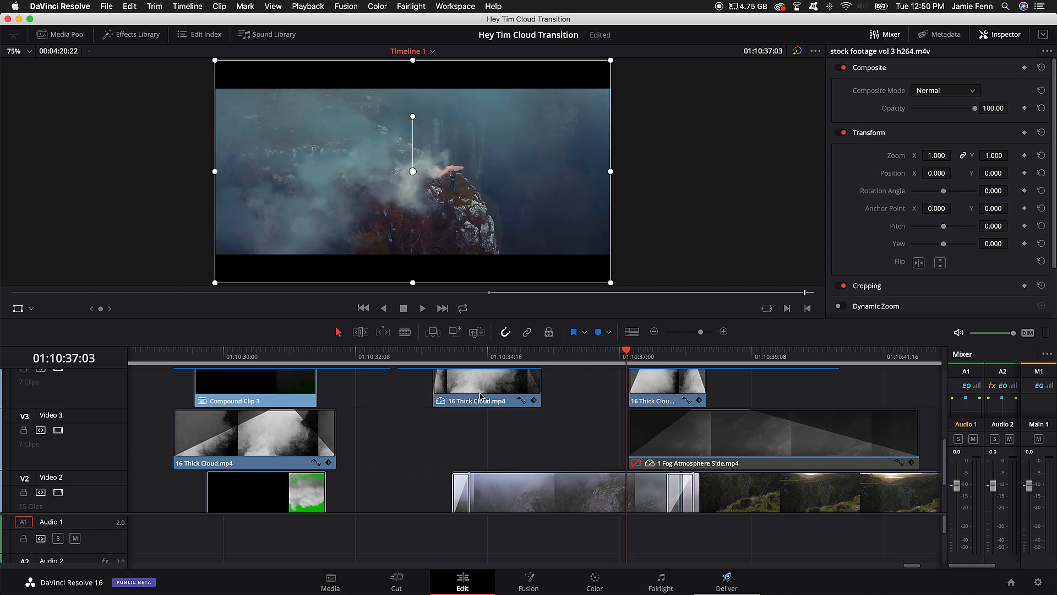
key("Right")
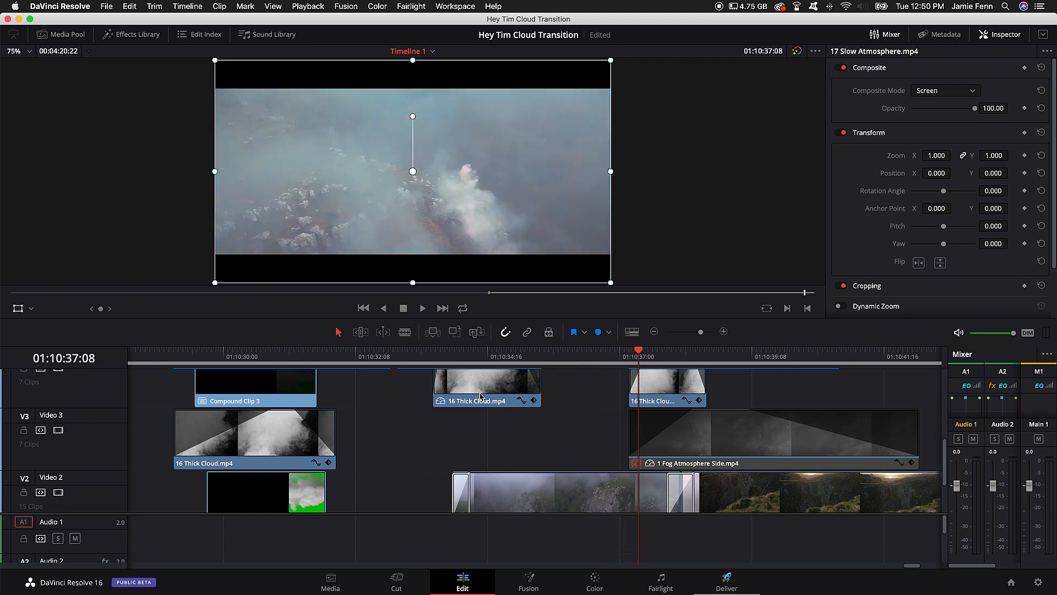
key("Right")
key("Right")
key("Right")
key("Right")
key("Right")
key("Right")
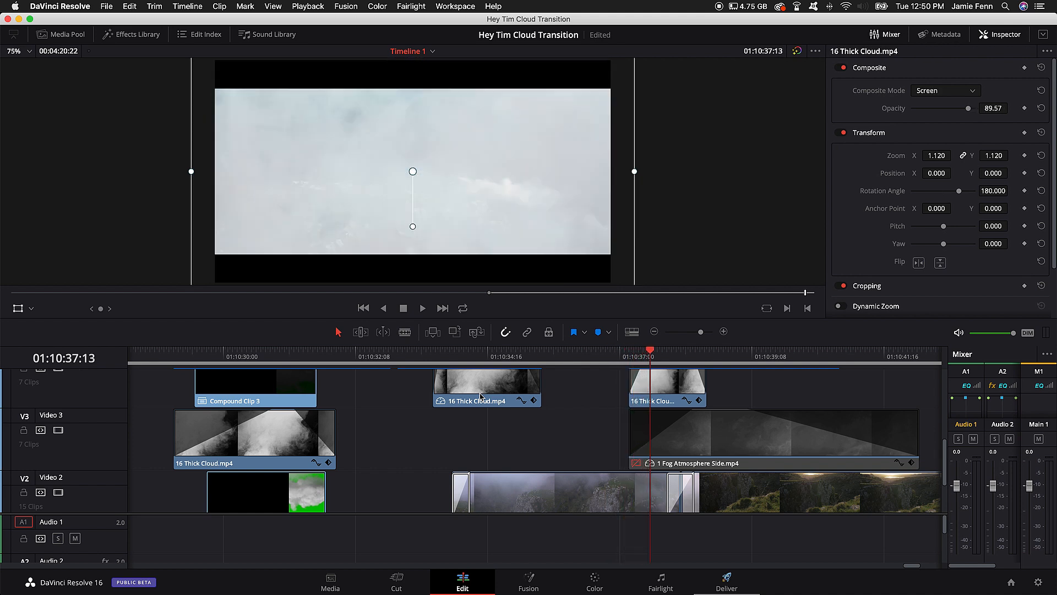
key("Right")
scroll(680, 421, "up", 3)
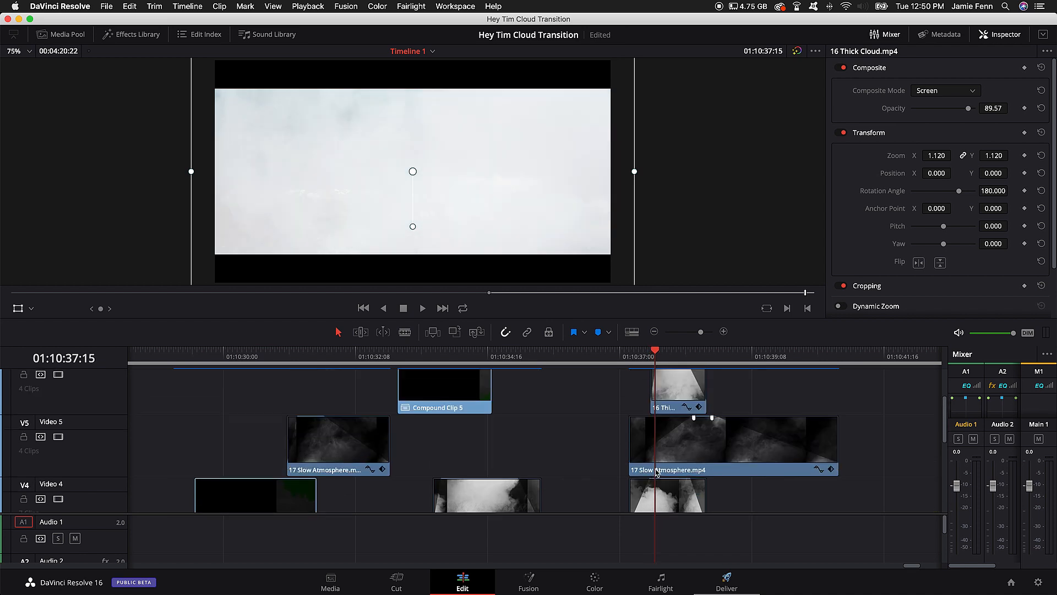
Step: Select the short 16 Thick Cloud.mp4 clip on Video 4 at 01:10:37:15 and inspect the overlays stacked up to Video 7
scroll(660, 466, "right", 3)
scroll(660, 466, "right", 1)
scroll(512, 457, "down", 2)
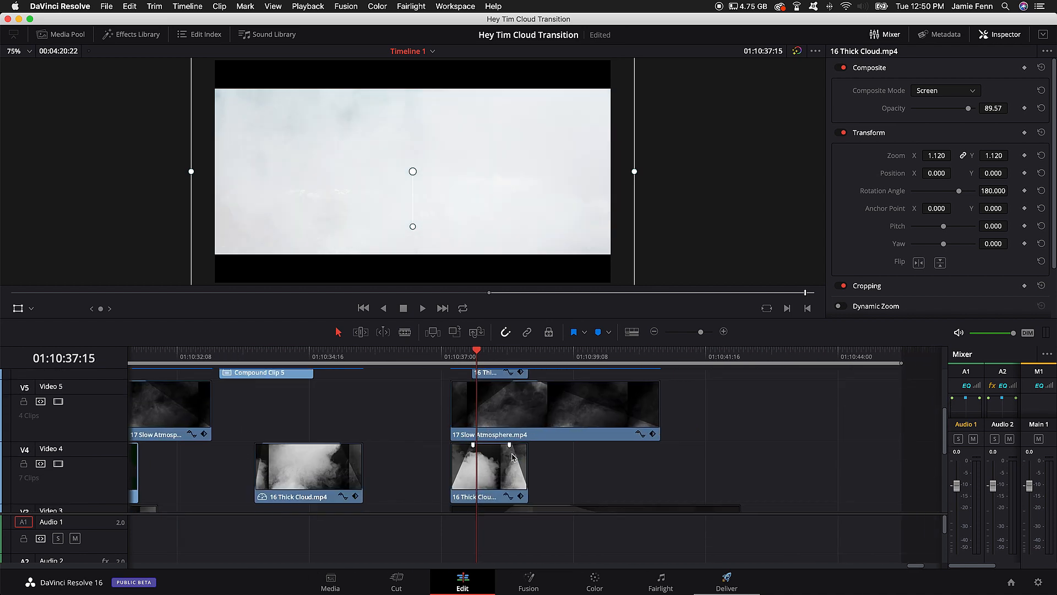
left_click(488, 482)
scroll(499, 435, "up", 2)
scroll(500, 423, "up", 2)
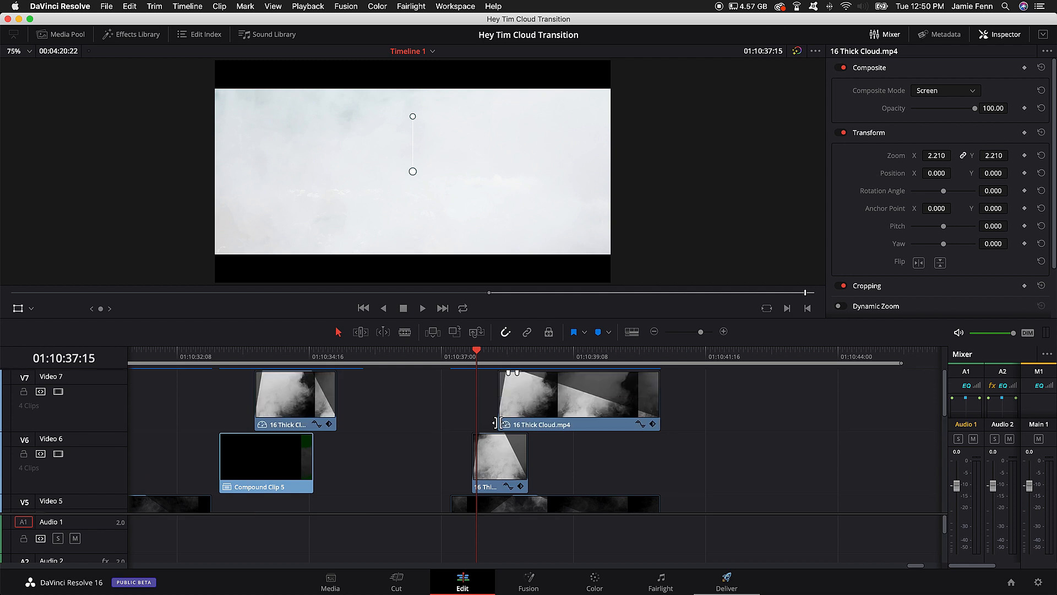
Step: Examine the rest of the third transition up to 01:10:40:10, following the cloud clips on Video 6 and Video 7
key("Right")
key("Right")
key("Right")
key("Right")
key("Right")
key("Right")
key("Right")
key("Right")
key("Right")
key("Right")
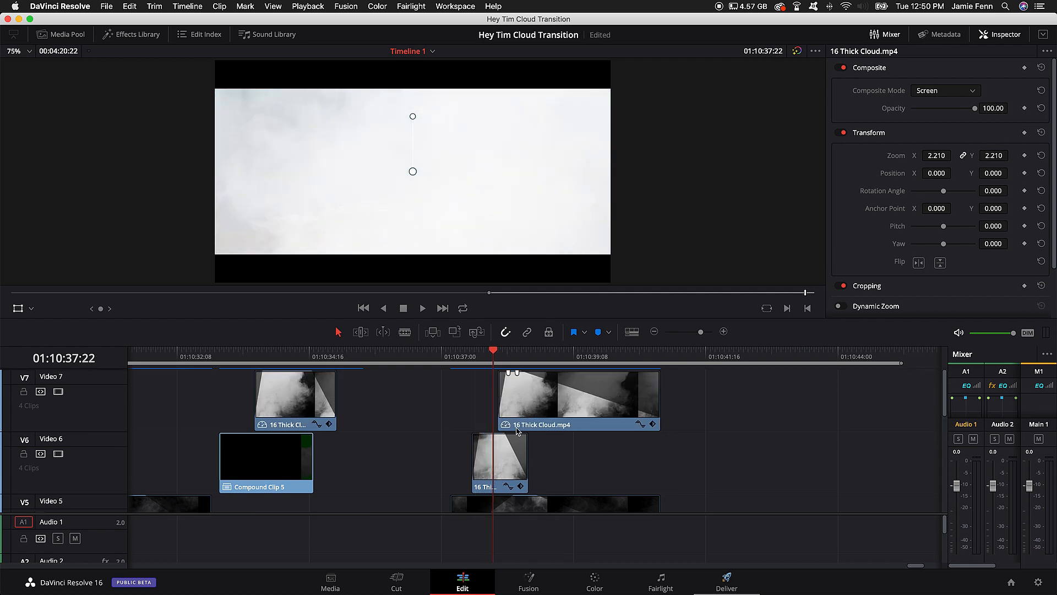
key("Right")
key("Right")
key("Right")
key("Right")
key("Right")
key("Right")
key("Right")
key("Right")
key("Right")
key("Right")
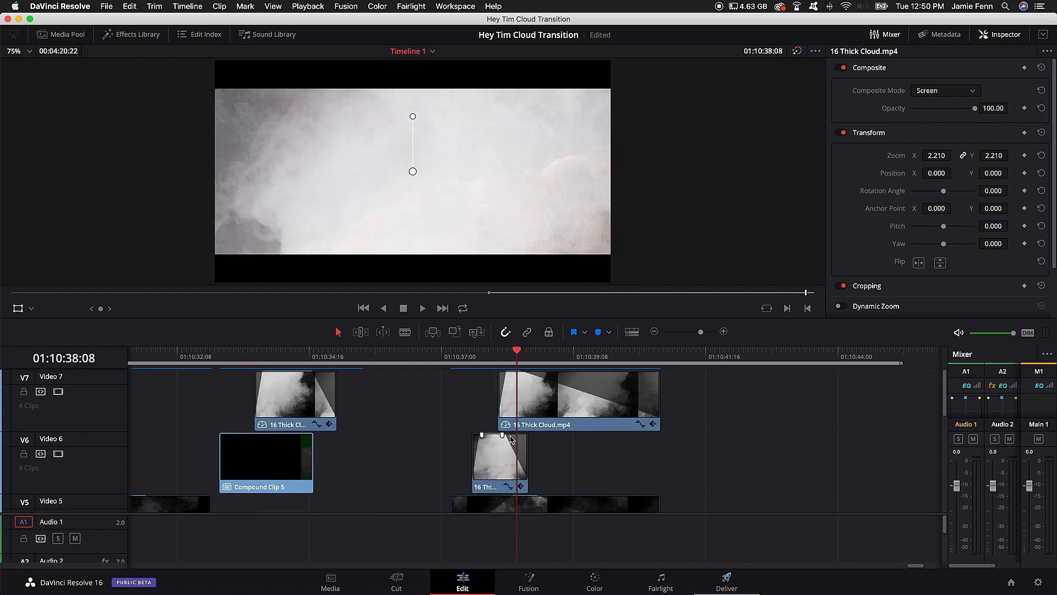
key("Right")
key("Right")
key("Right")
key("Right")
key("Right")
key("Right")
key("Right")
key("Right")
key("Right")
key("Right")
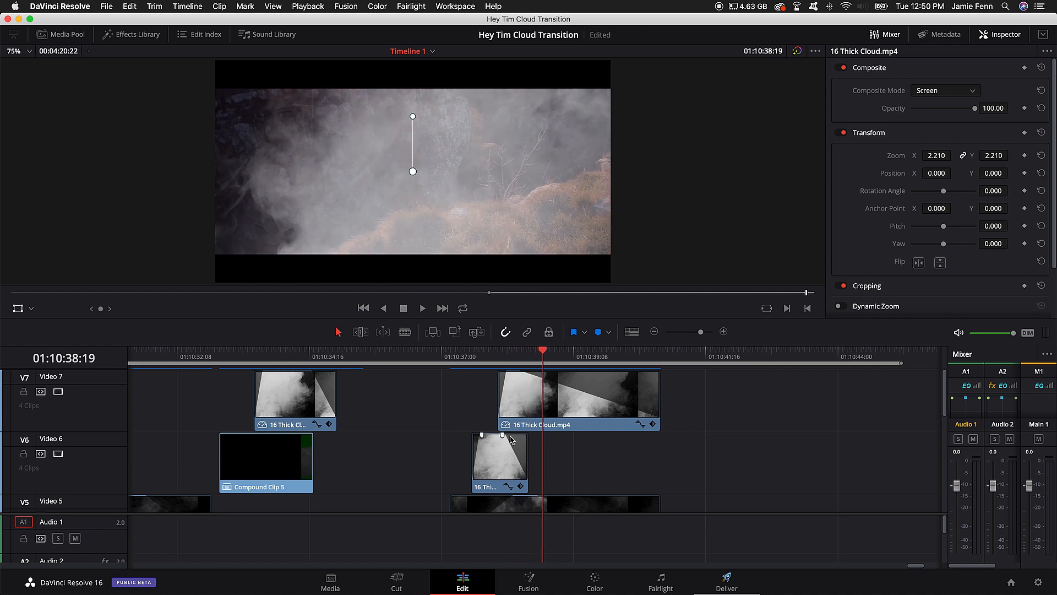
key("Right")
key("Right")
key("Right")
key("Right")
key("Right")
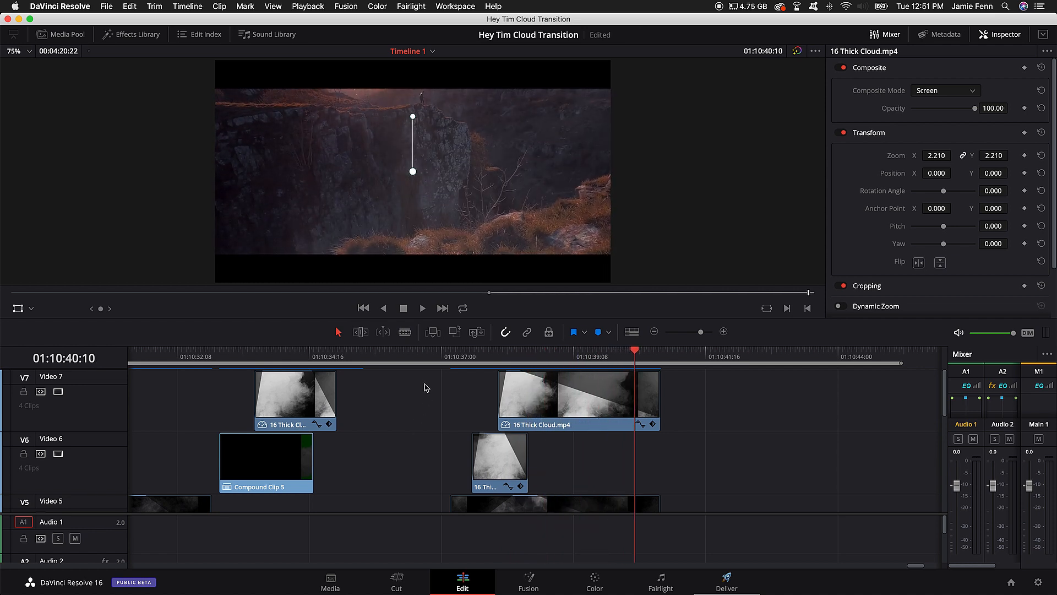
Step: Move the playhead to 01:10:38:02 and select the long 17 Slow Atmosphere.mp4 clip on Video 5
scroll(424, 437, "down", 4)
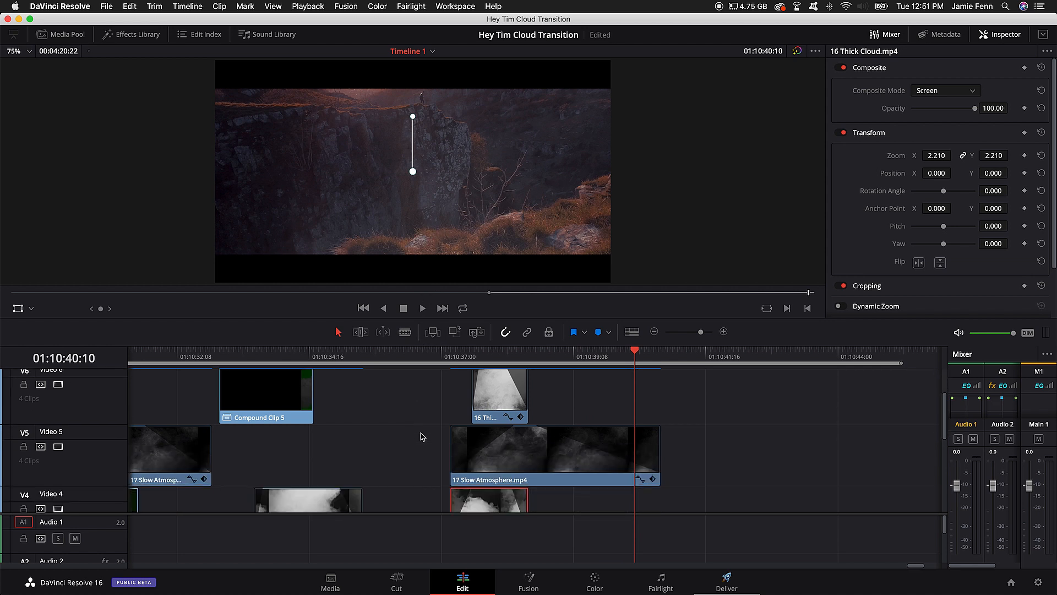
left_click_drag(310, 351, 507, 387)
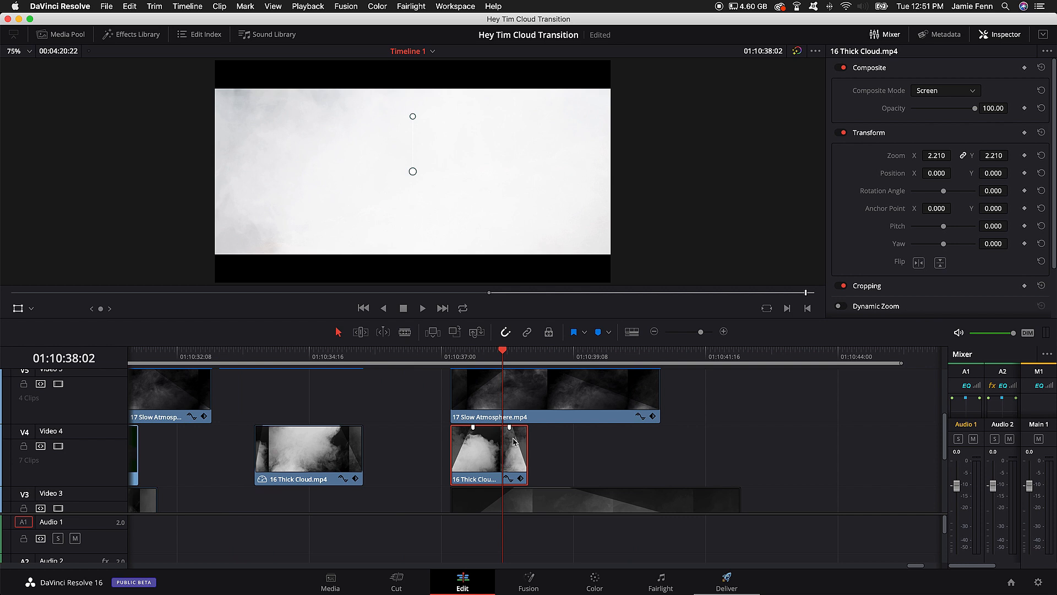
scroll(512, 449, "down", 3)
scroll(512, 440, "up", 4)
left_click(521, 420)
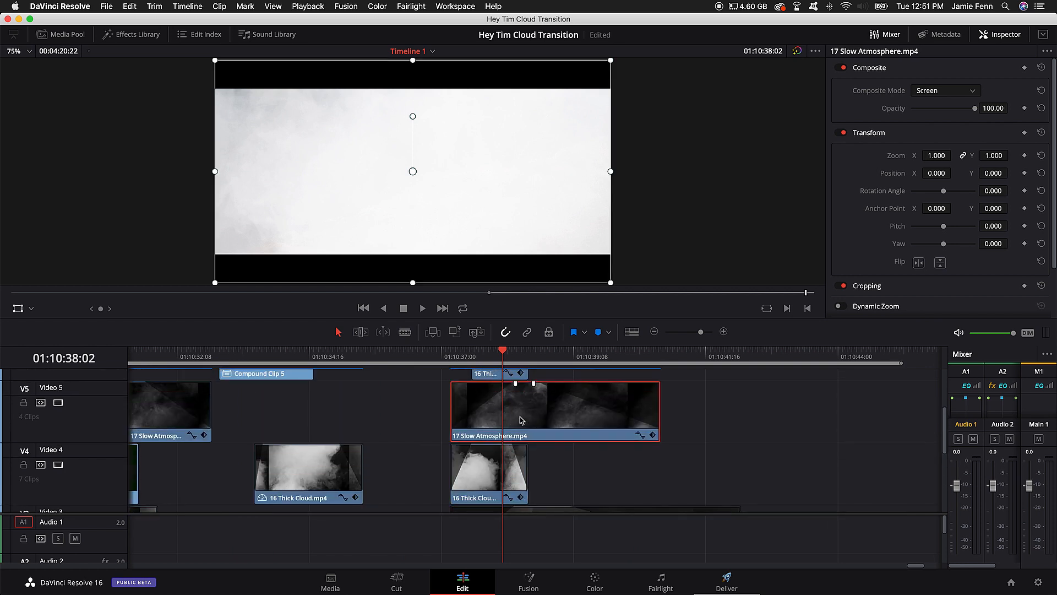
left_click_drag(500, 421, 531, 410)
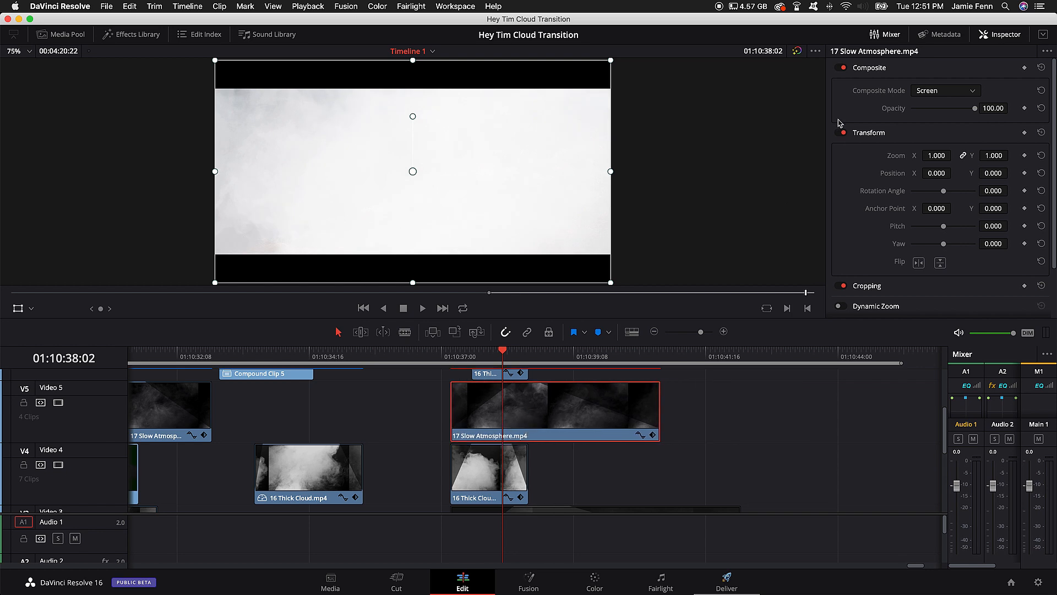
Step: Set the composite mode of the selected 17 Slow Atmosphere.mp4 clip to Normal
scroll(502, 407, "up", 2)
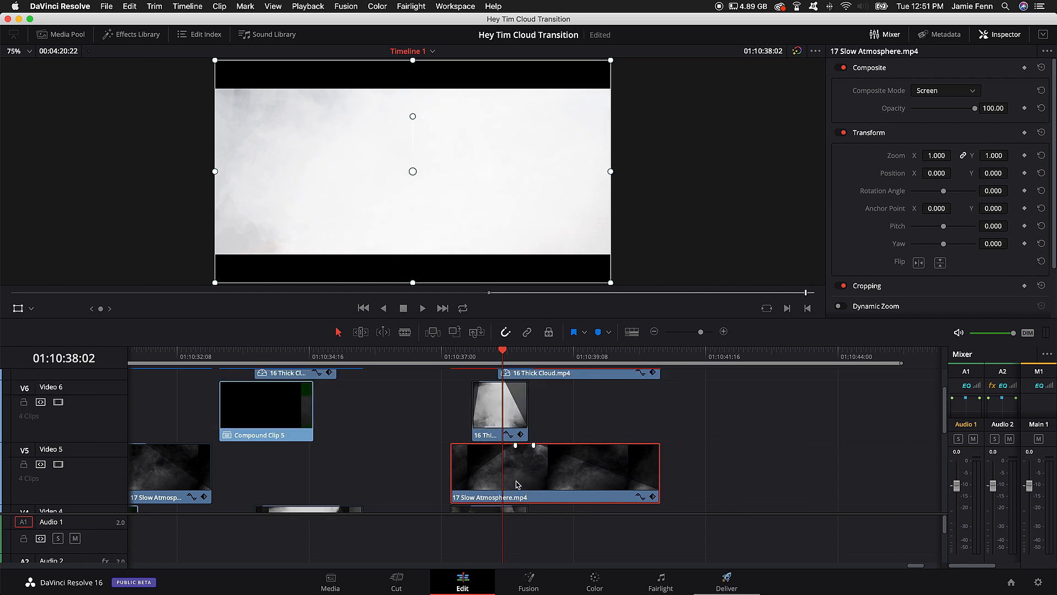
left_click(958, 92)
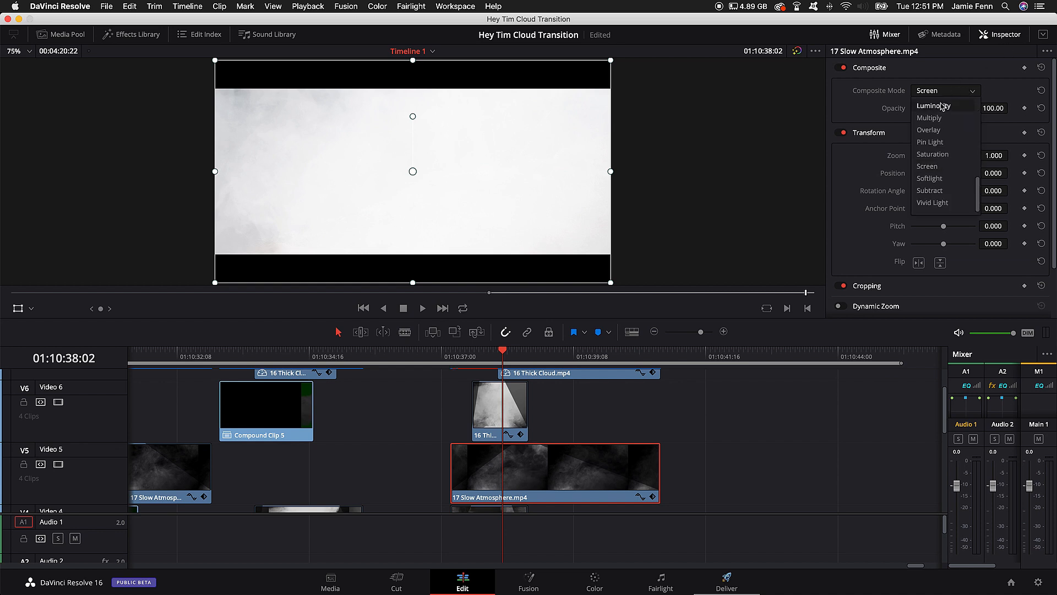
left_click(948, 107)
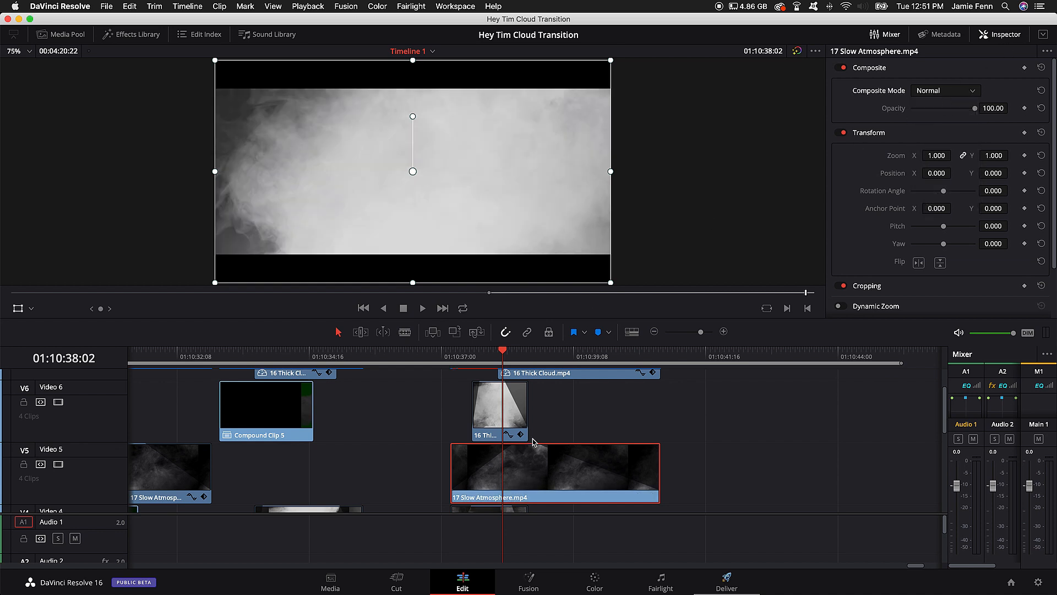
Step: Select the long 16 Thick Cloud.mp4 clip on Video 7 and set its composite mode to Normal
scroll(532, 441, "up", 2)
left_click(556, 416)
left_click(939, 90)
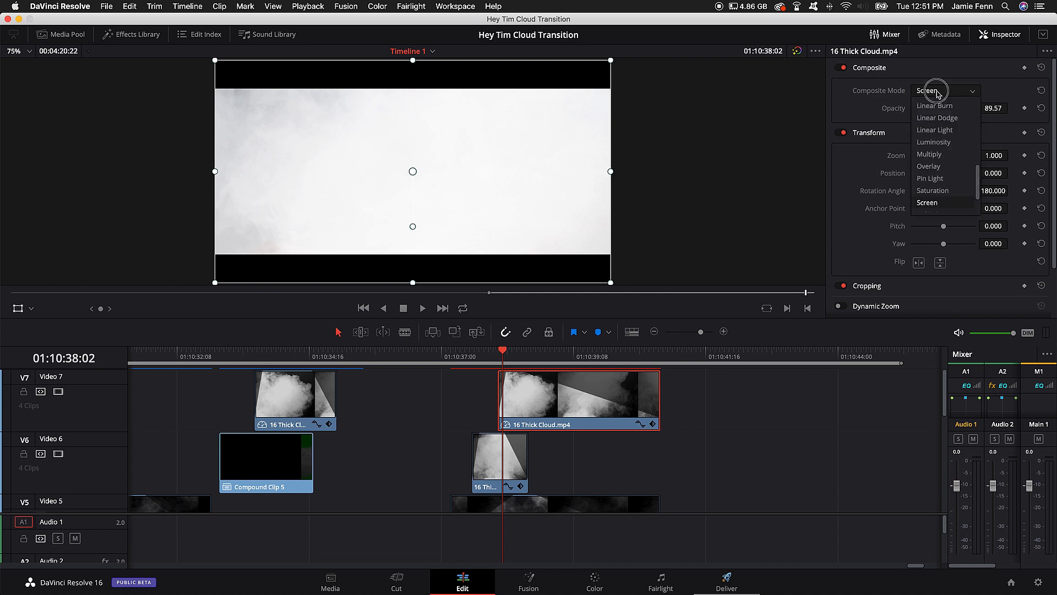
left_click(932, 95)
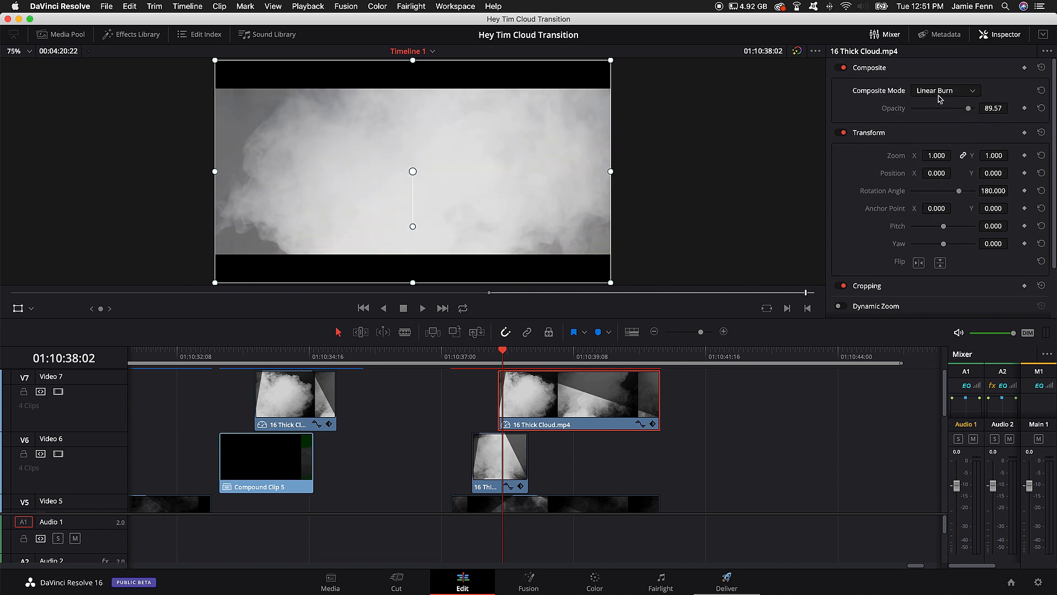
left_click(939, 94)
scroll(939, 109, "up", 5)
left_click(937, 108)
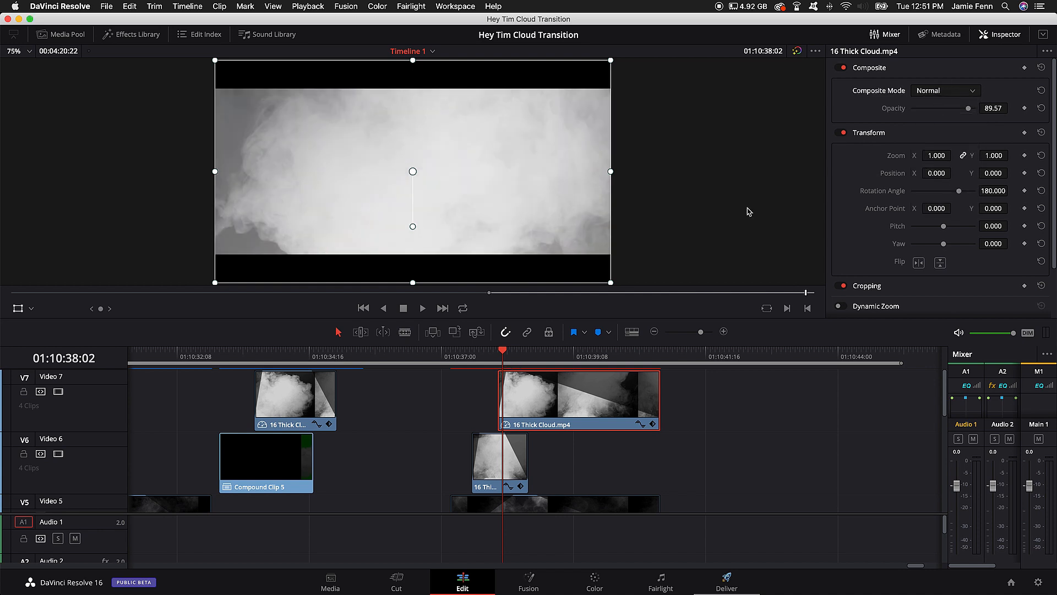
left_click_drag(532, 412, 749, 412)
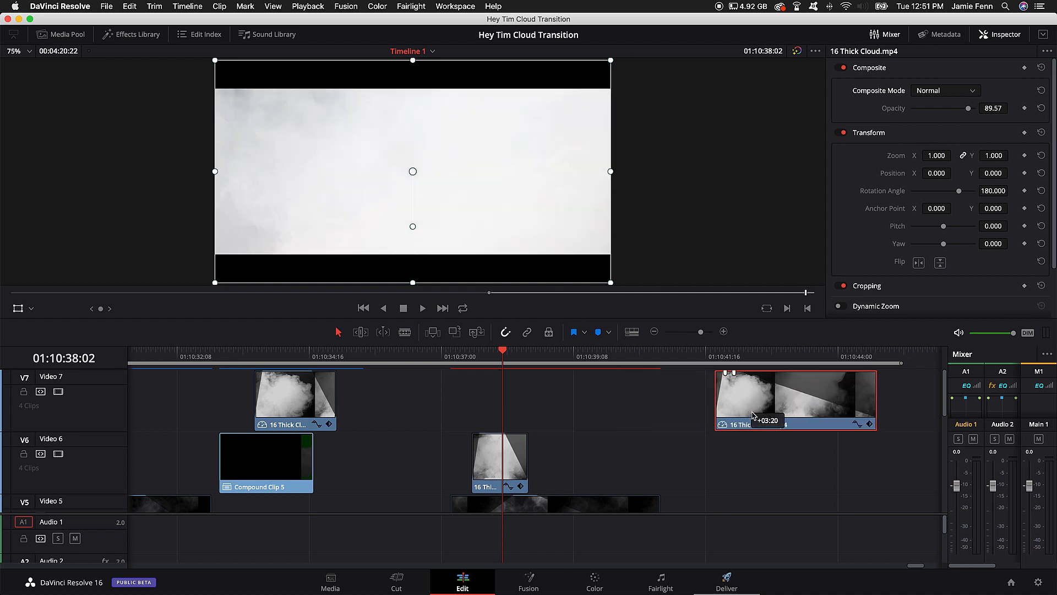
left_click(758, 359)
key("super+z")
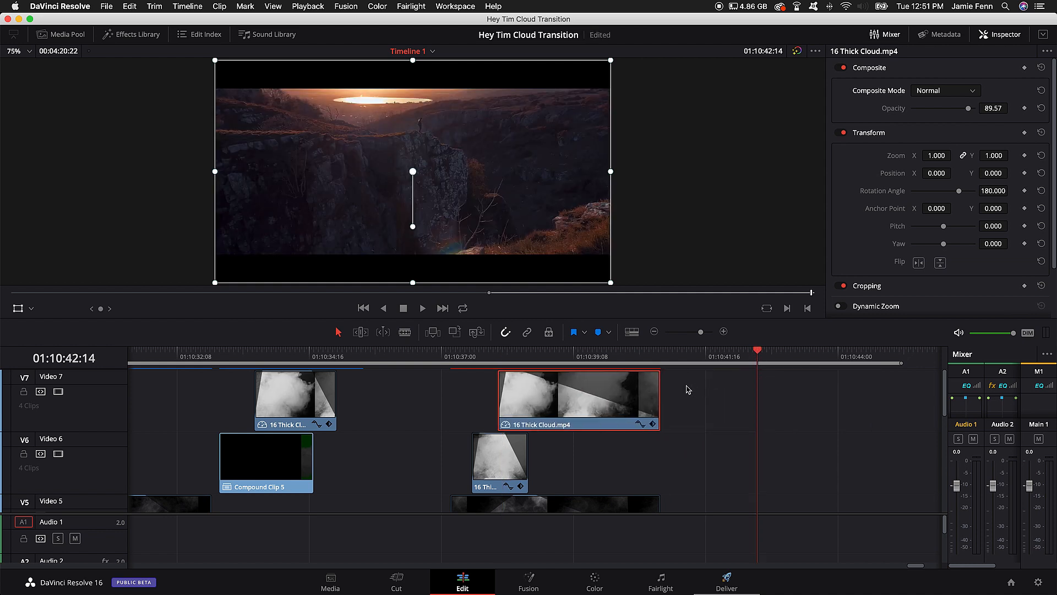
Step: Move the 16 Thick Cloud.mp4 clip on Video 7 to the empty stretch after 01:10:46:08 and play it on its own
scroll(687, 389, "right", 6)
left_click_drag(217, 416, 832, 406)
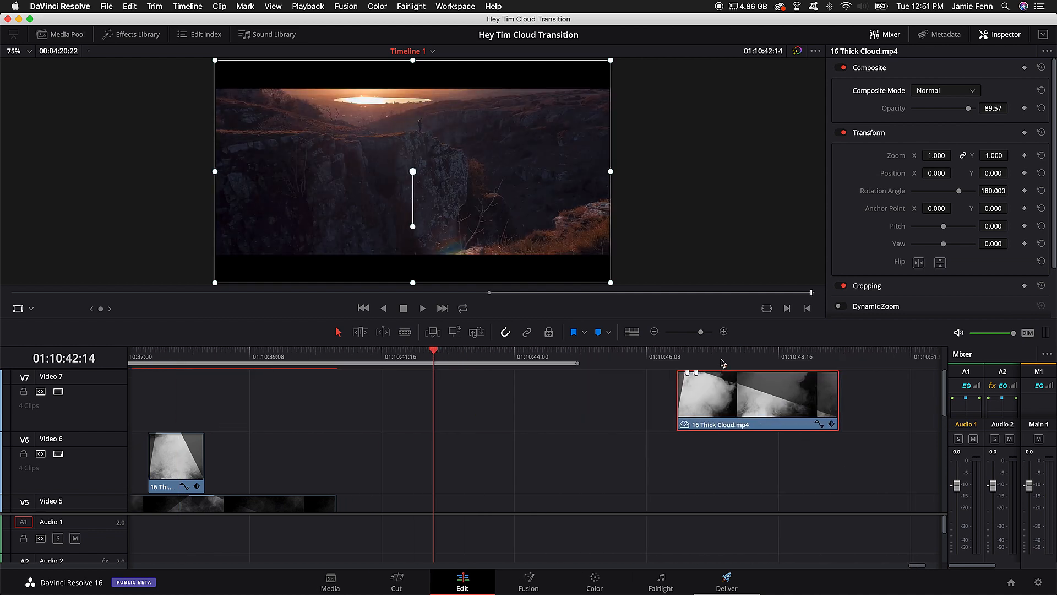
left_click(721, 357)
key("space")
key("space")
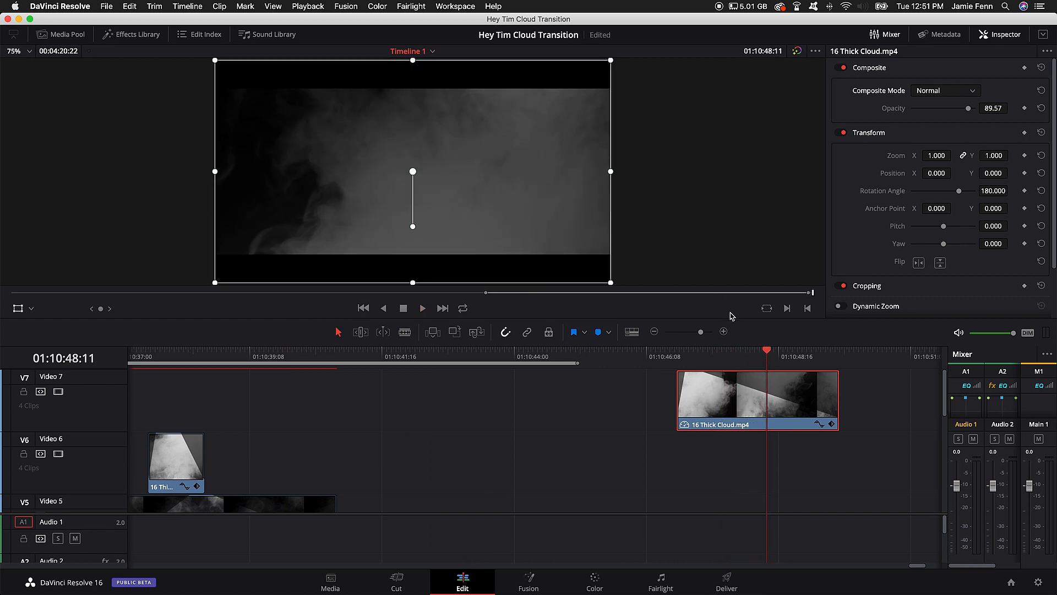
left_click_drag(718, 354, 677, 360)
key("space")
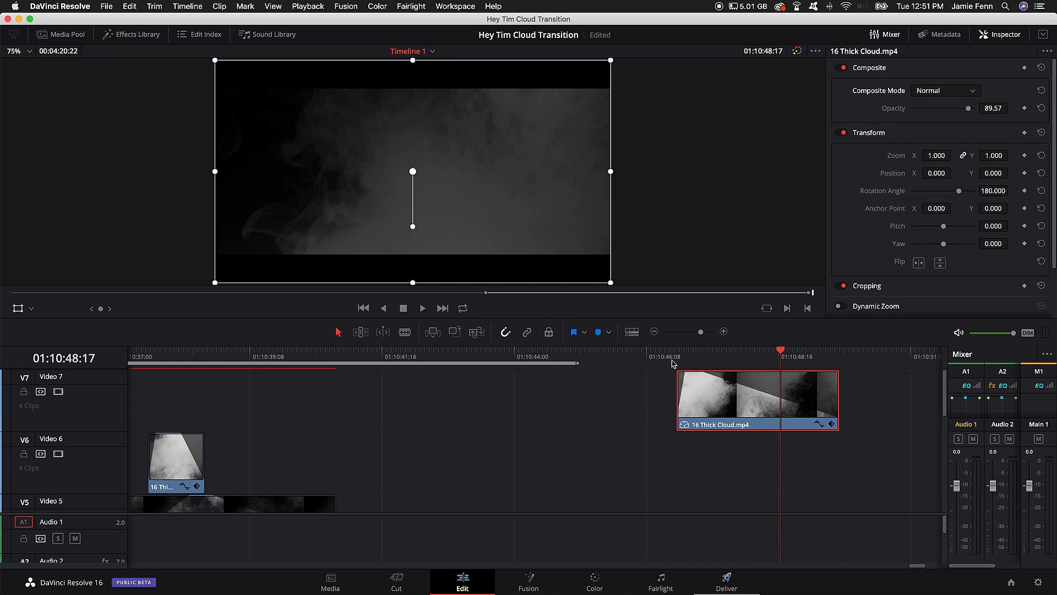
left_click(675, 359)
key("space")
key("space")
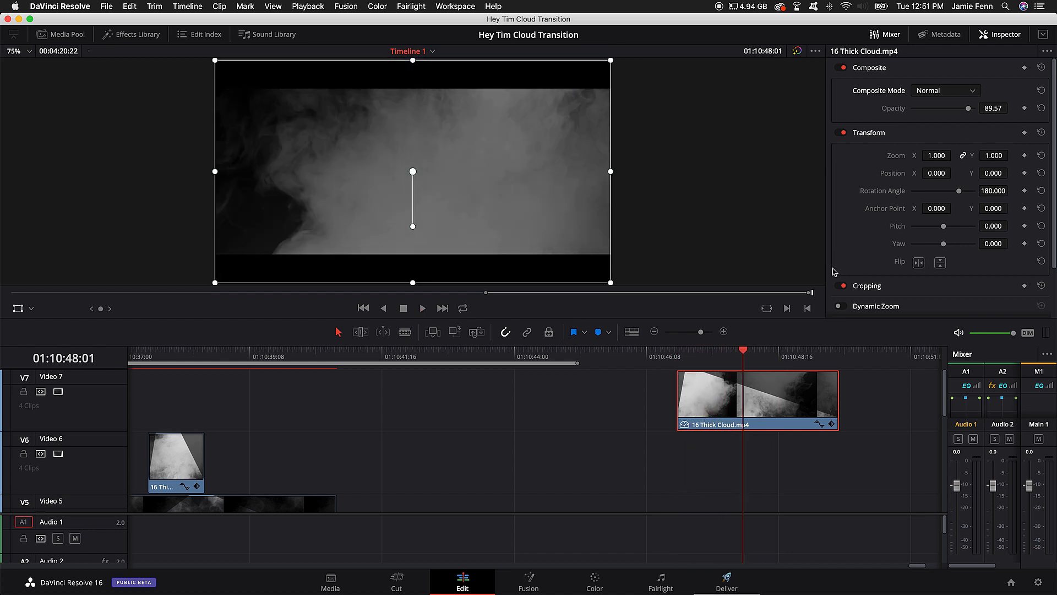
Step: Set the isolated 16 Thick Cloud.mp4 clip's composite mode to Screen and play it again from 01:10:47:05
left_click(913, 91)
scroll(939, 176, "down", 5)
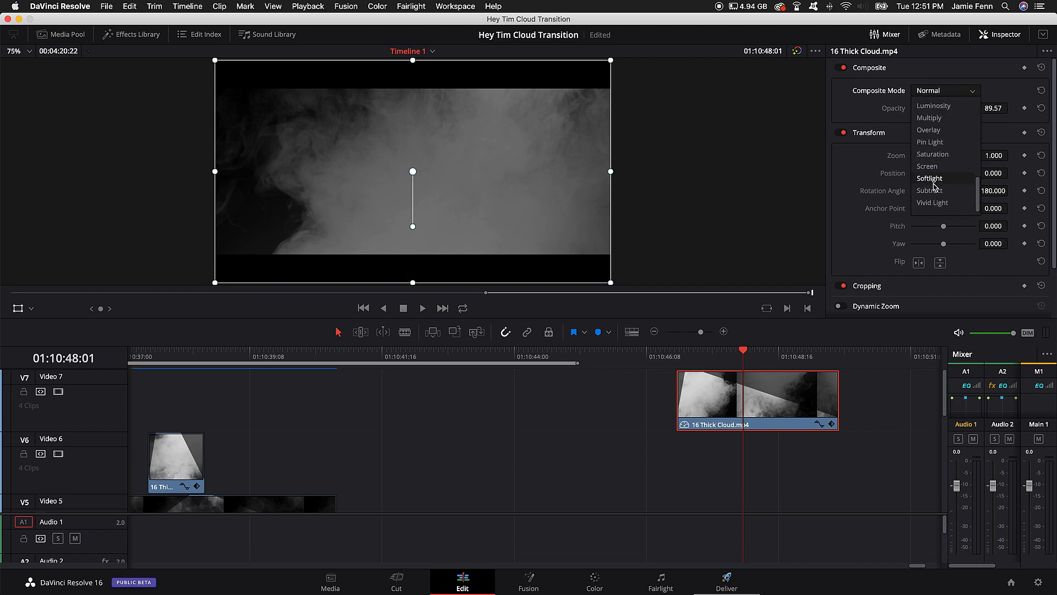
left_click(931, 166)
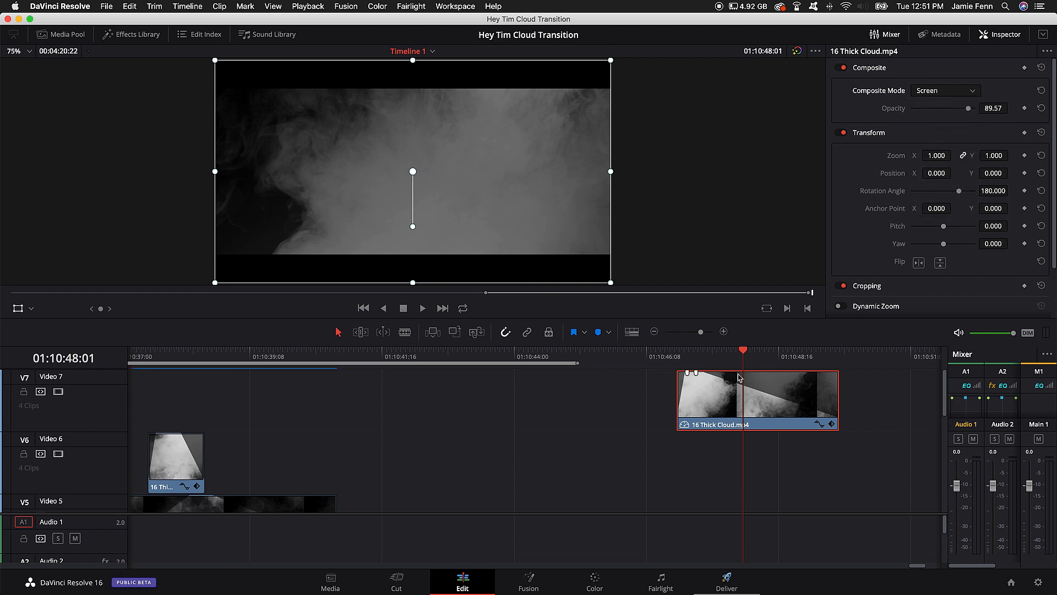
left_click_drag(745, 356, 697, 355)
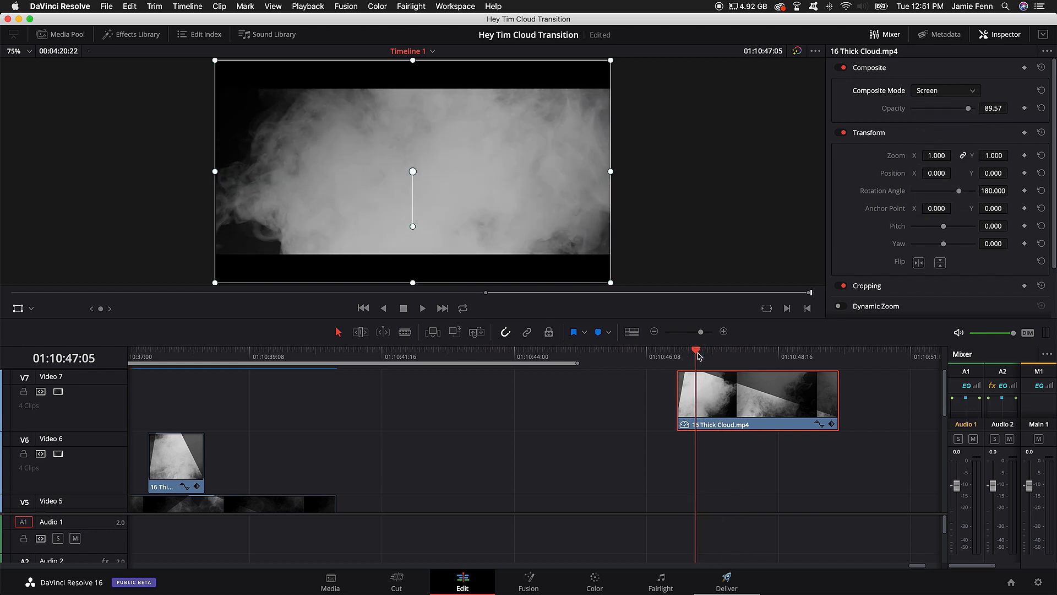
key("space")
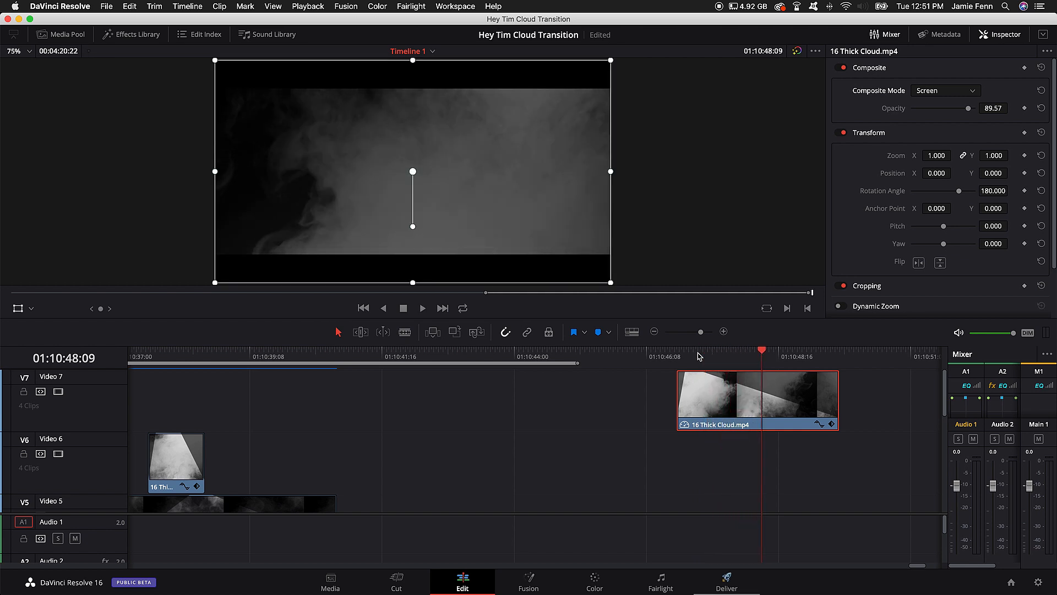
Step: Undo the clip move and composite mode changes until the Video 7 cloud clip is back in the third transition with Screen mode
left_click_drag(724, 393, 275, 401)
key("super+z")
key("super+z")
key("super+z")
key("super+shift+z")
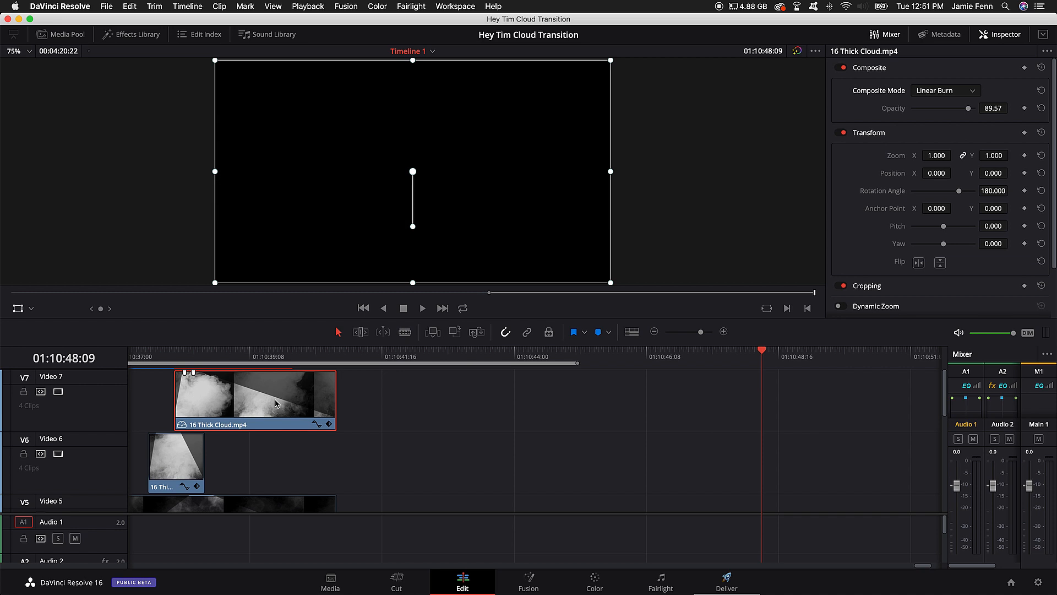
left_click_drag(230, 358, 194, 361)
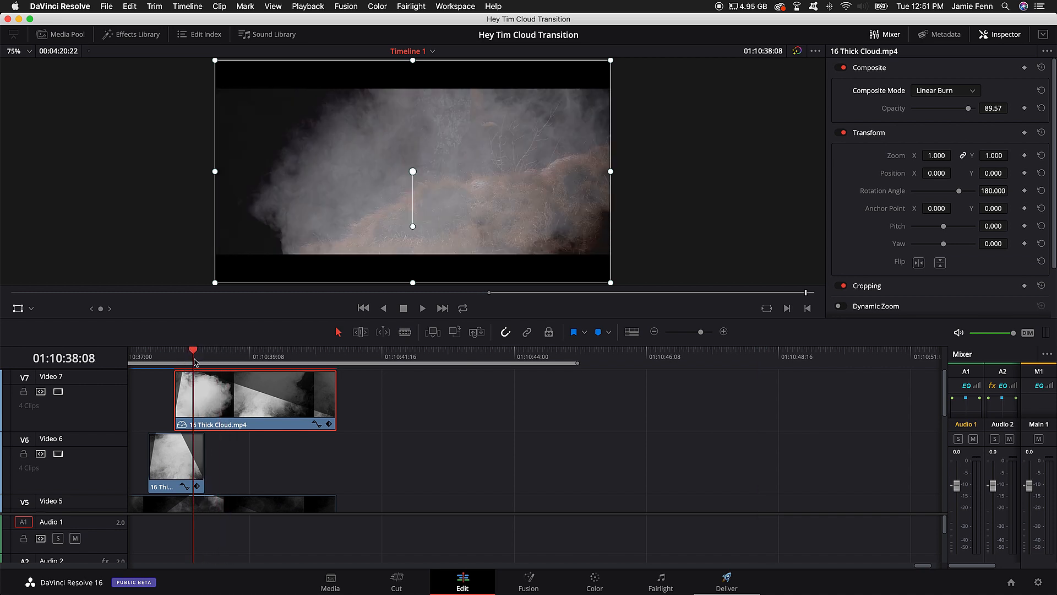
key("super+z")
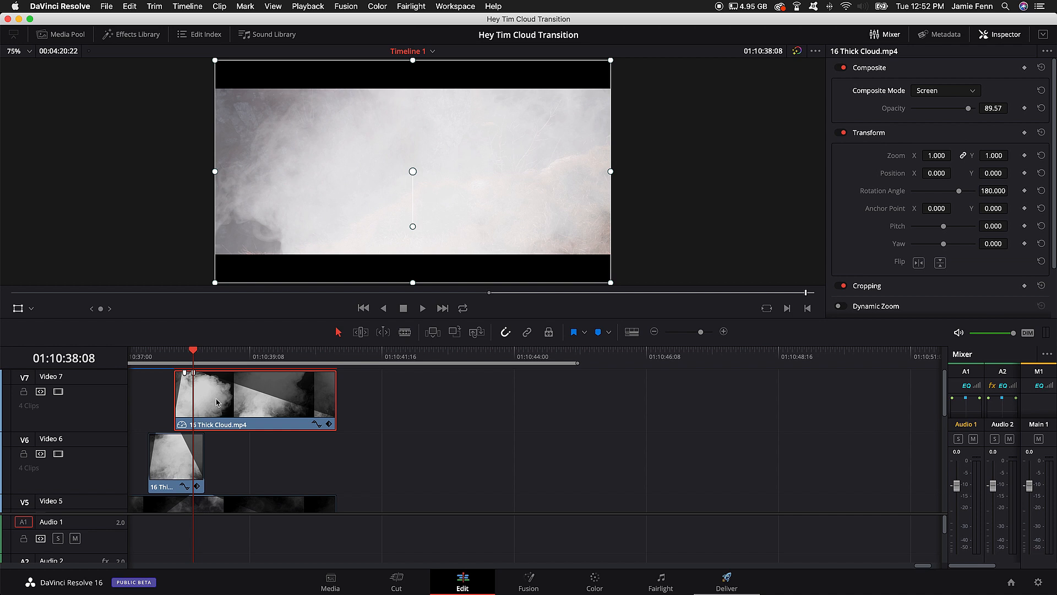
Step: Play the third transition twice from about 01:10:38:08 to check the cloud overlays in Screen mode over the cliff footage
key("space")
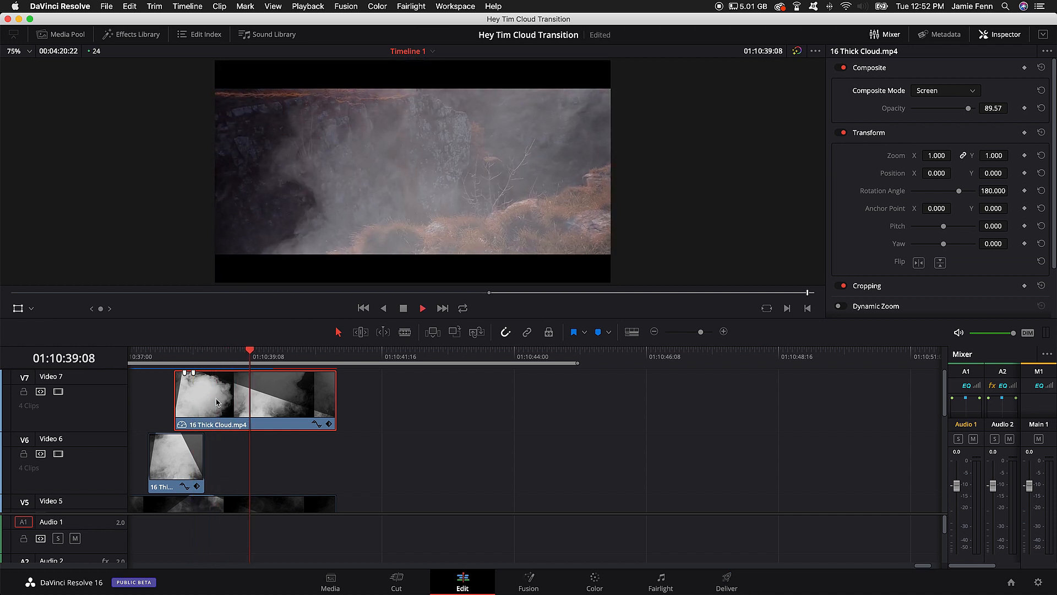
key("space")
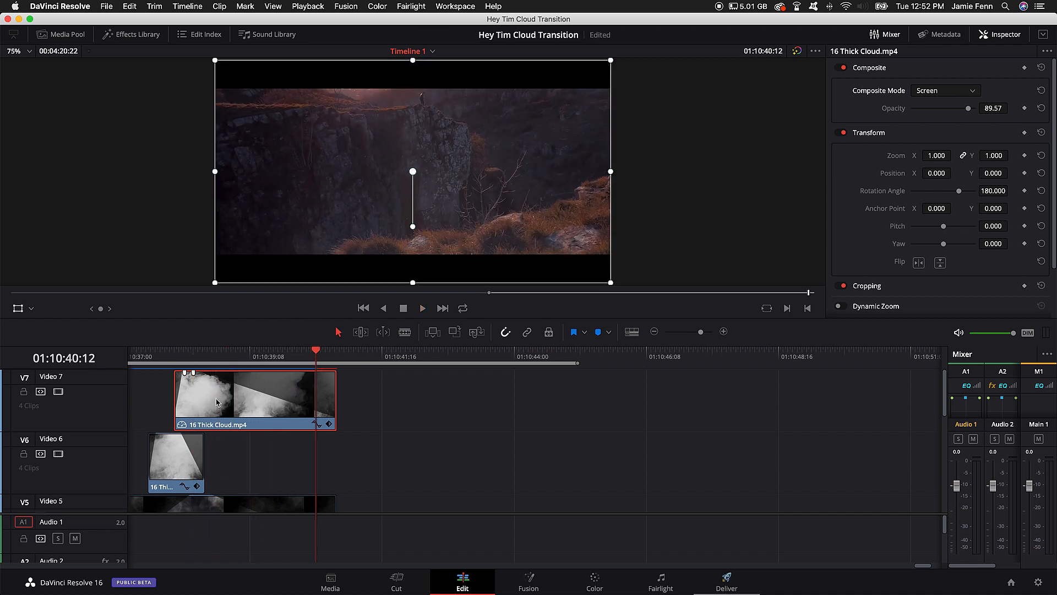
left_click_drag(238, 357, 202, 361)
key("space")
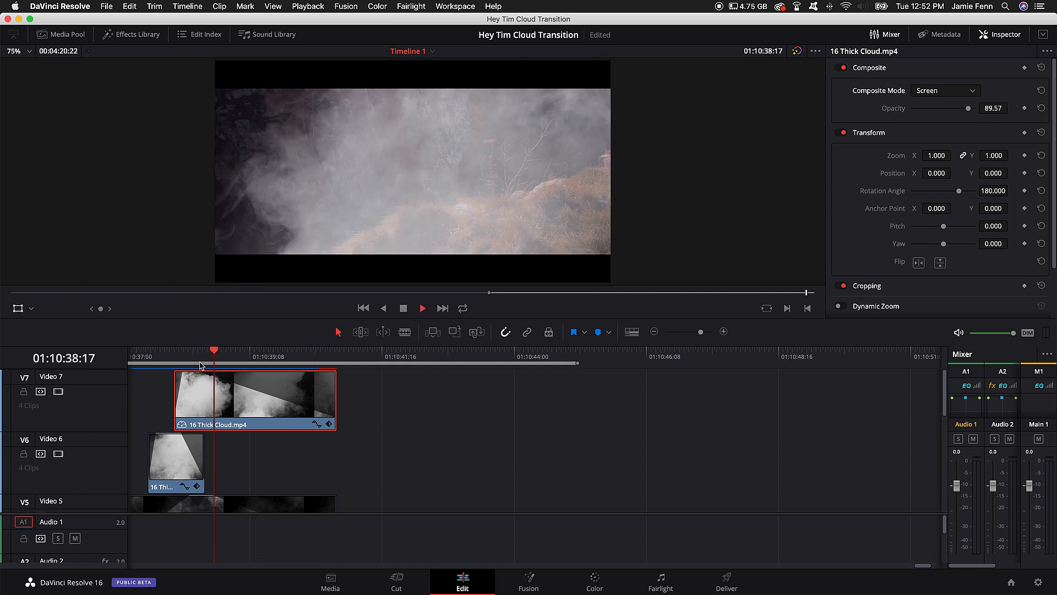
key("space")
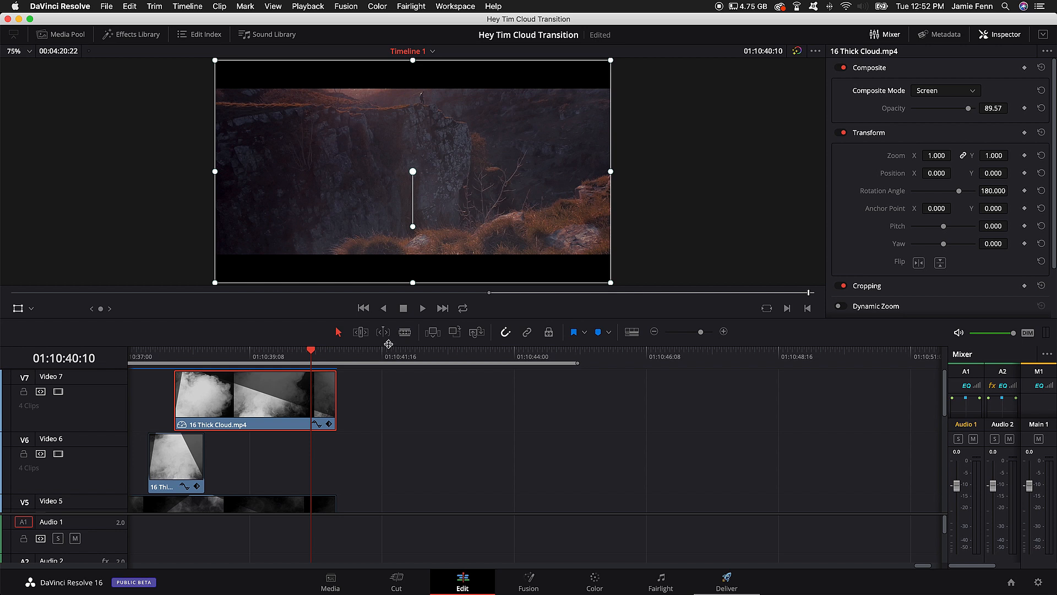
Step: Zoom the timeline out to fit the whole edit and move the playhead to its start at 01:06:24:05
left_click_drag(388, 344, 389, 241)
scroll(362, 392, "left", 6)
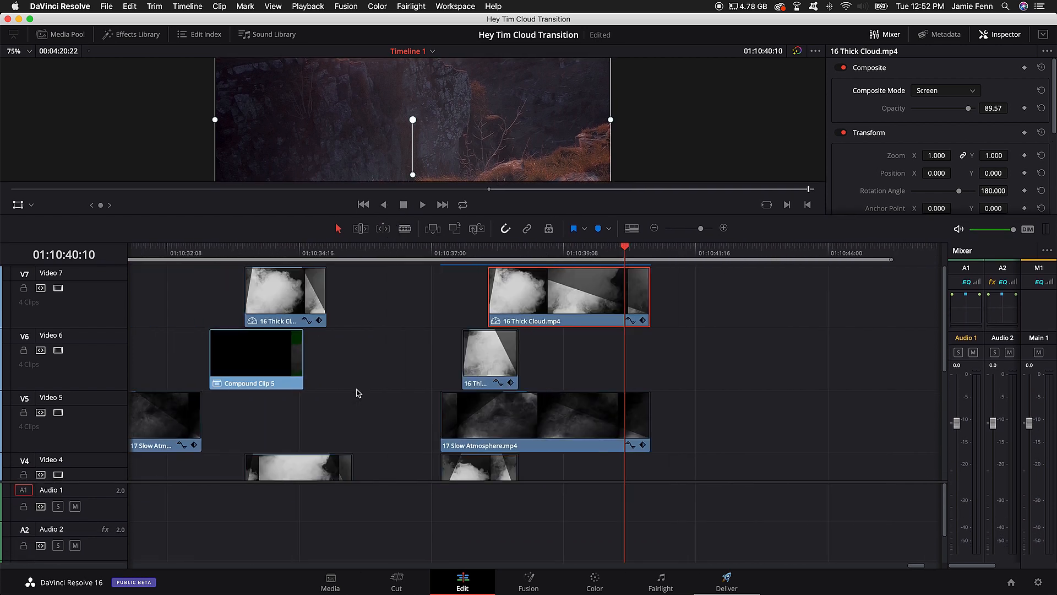
scroll(358, 392, "left", 6)
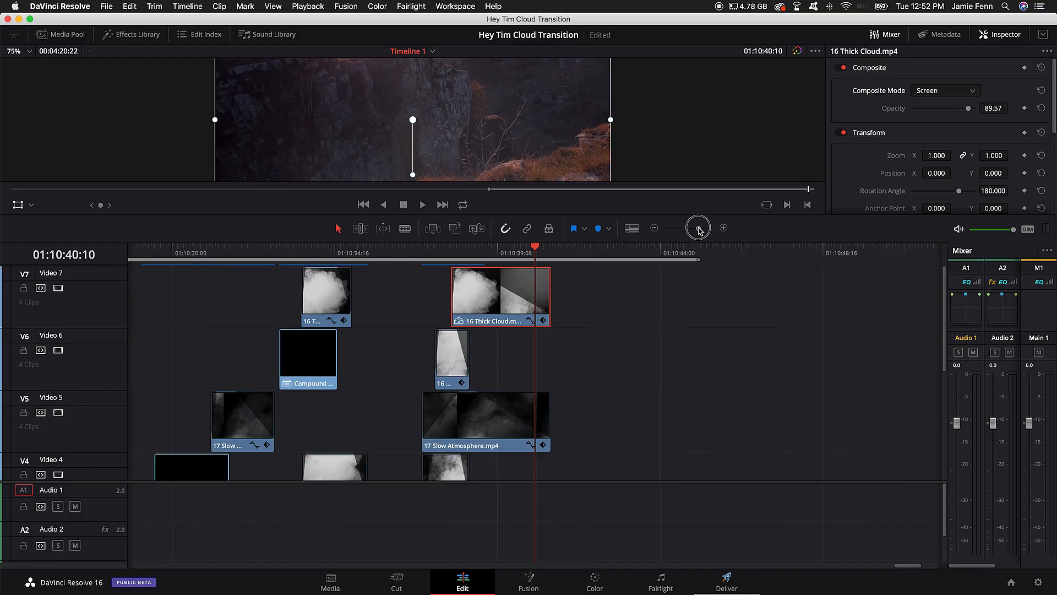
scroll(490, 336, "left", 10)
scroll(490, 337, "left", 5)
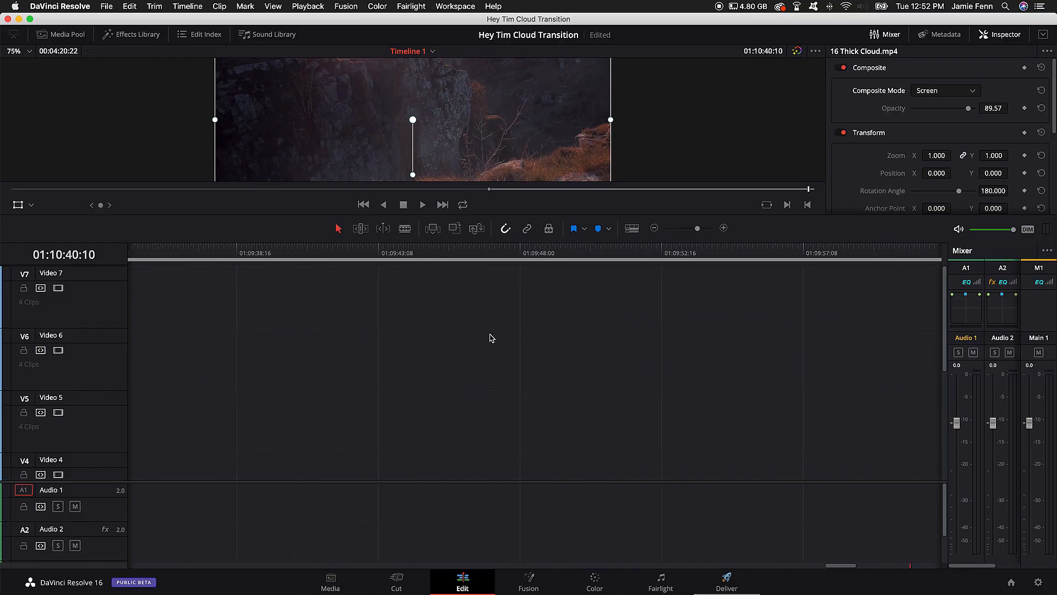
left_click_drag(696, 229, 694, 229)
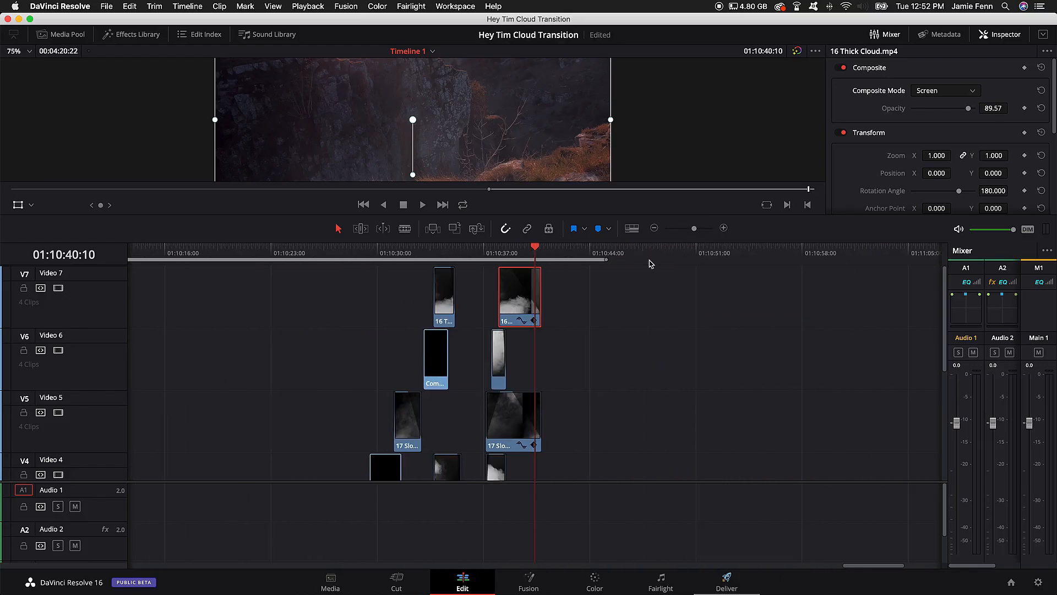
scroll(557, 332, "left", 10)
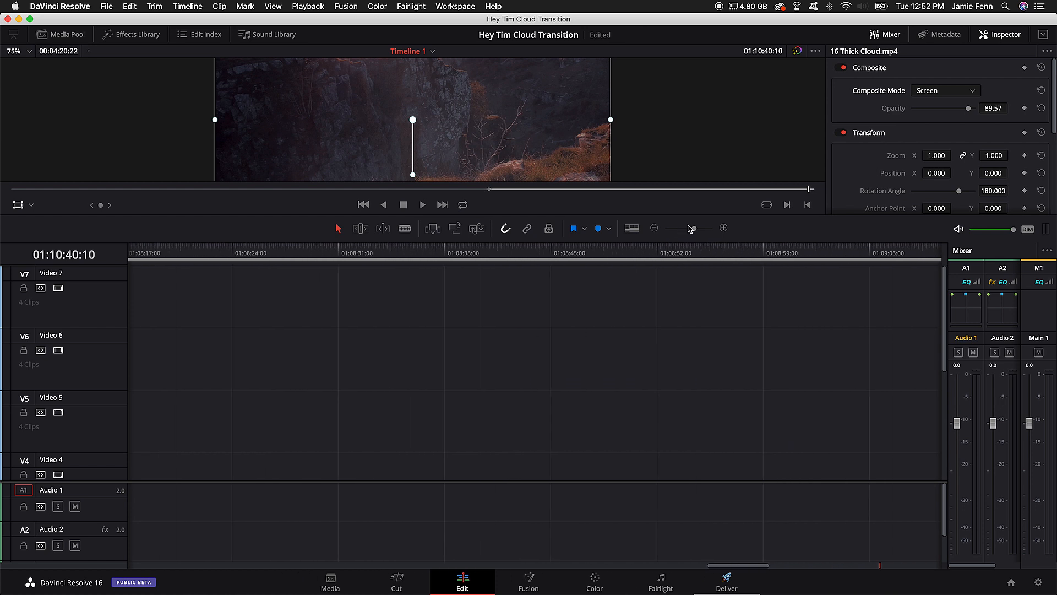
left_click_drag(691, 229, 684, 230)
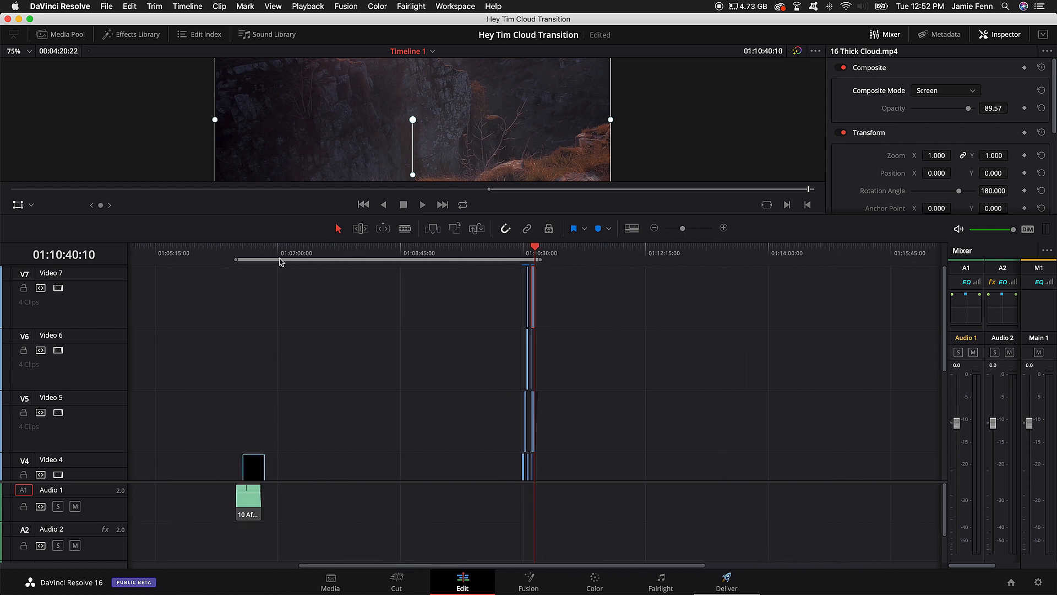
left_click_drag(280, 259, 236, 246)
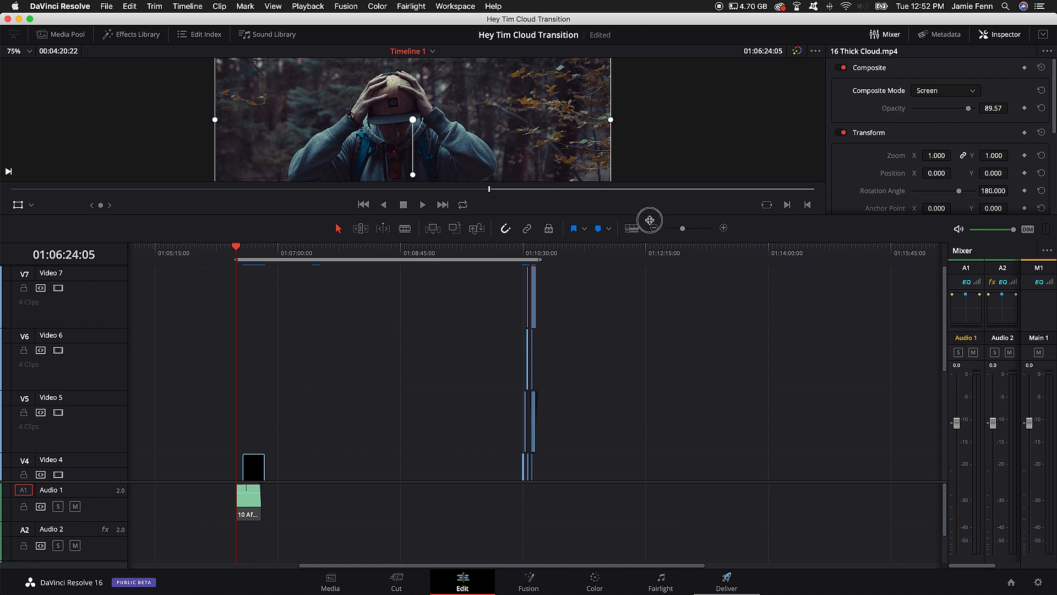
left_click_drag(649, 220, 650, 350)
Step: Play the opening shots from 01:06:24:05, then examine the walking shot frame by frame up to 01:06:27:08
key("space")
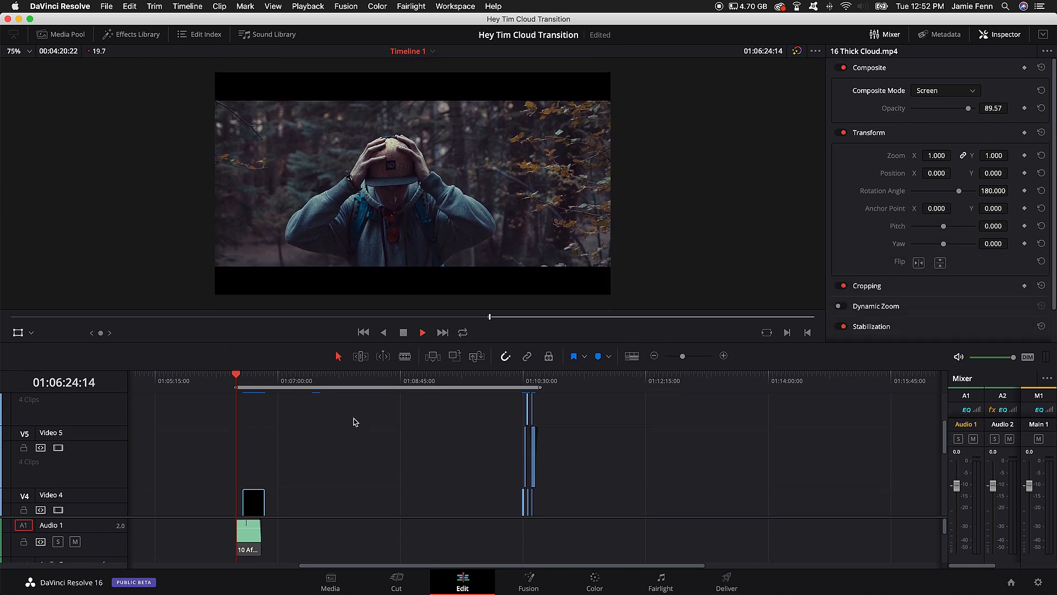
key("space")
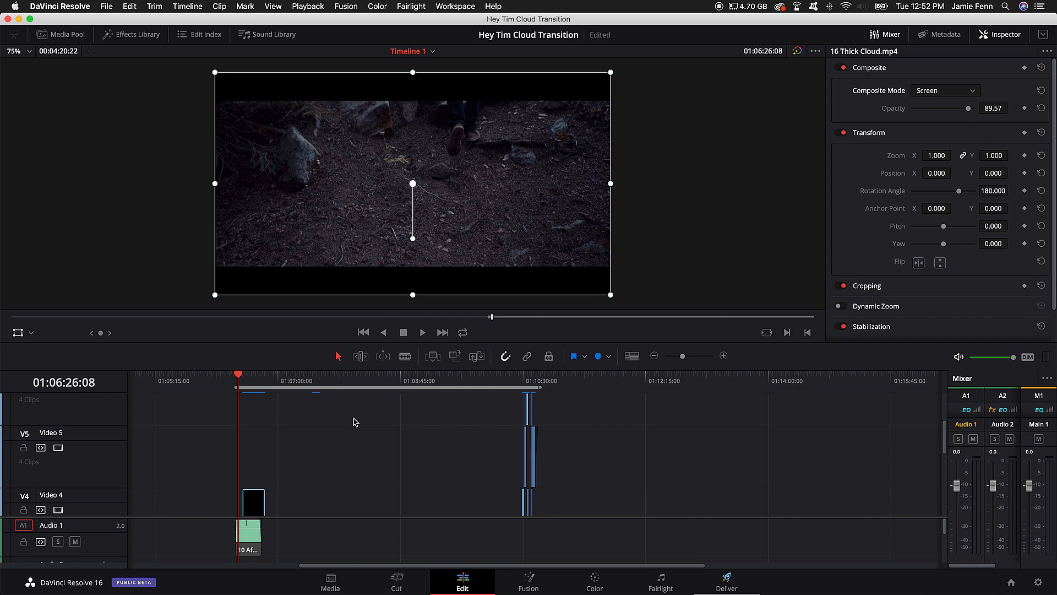
key("Right")
key("Right")
key("Right")
key("Right")
key("Right")
key("Right")
key("Right")
key("Right")
key("Right")
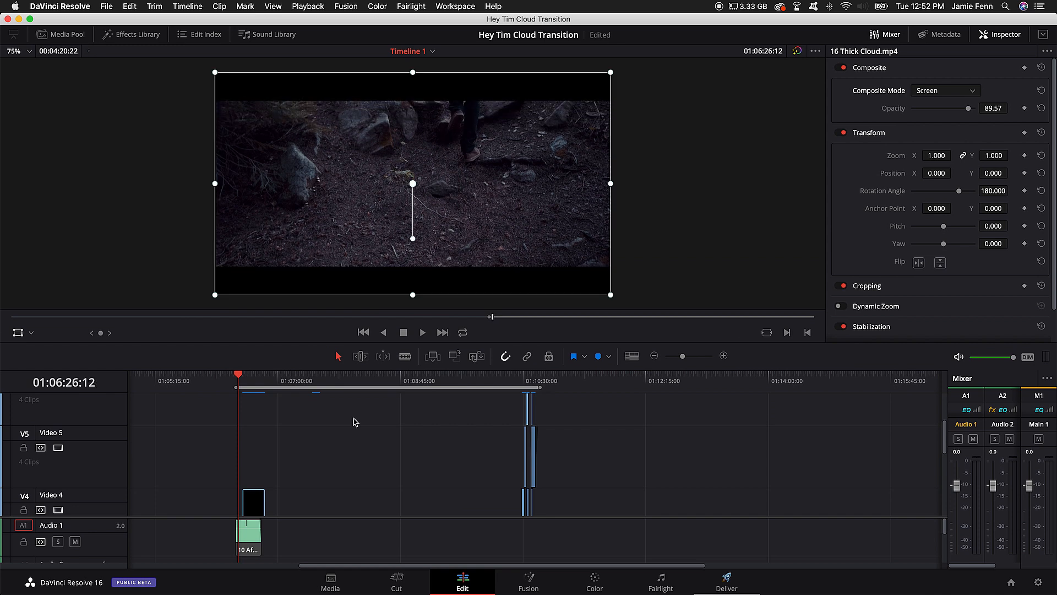
key("Right")
key("Right")
key("Right")
key("Right")
key("Right")
key("Right")
key("Right")
key("Right")
key("Right")
key("Right")
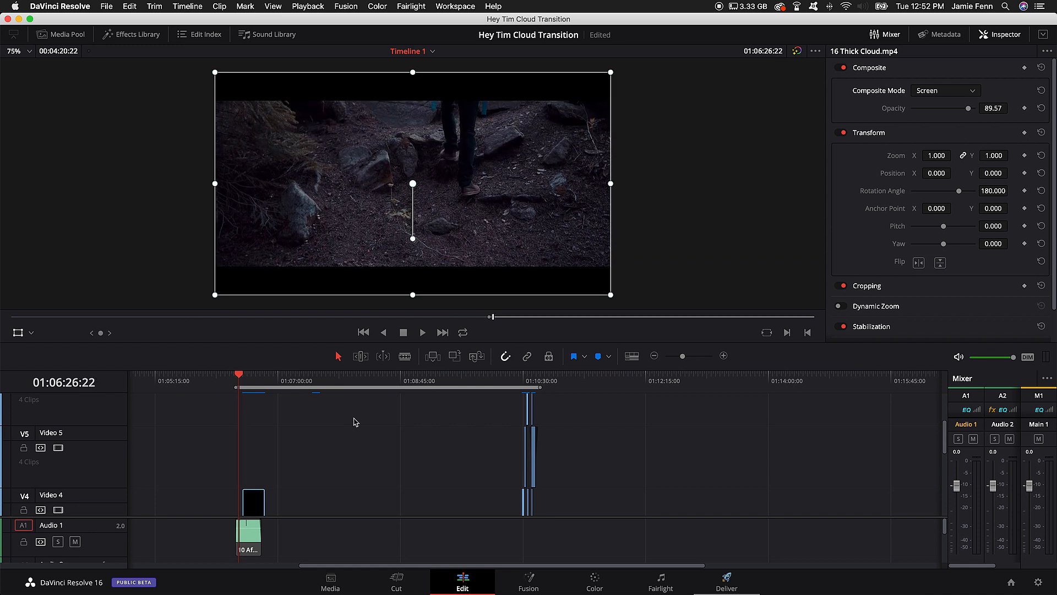
key("Right")
key("Right")
key("Right")
key("Right")
key("Right")
key("Right")
key("Right")
key("Right")
key("Right")
key("Right")
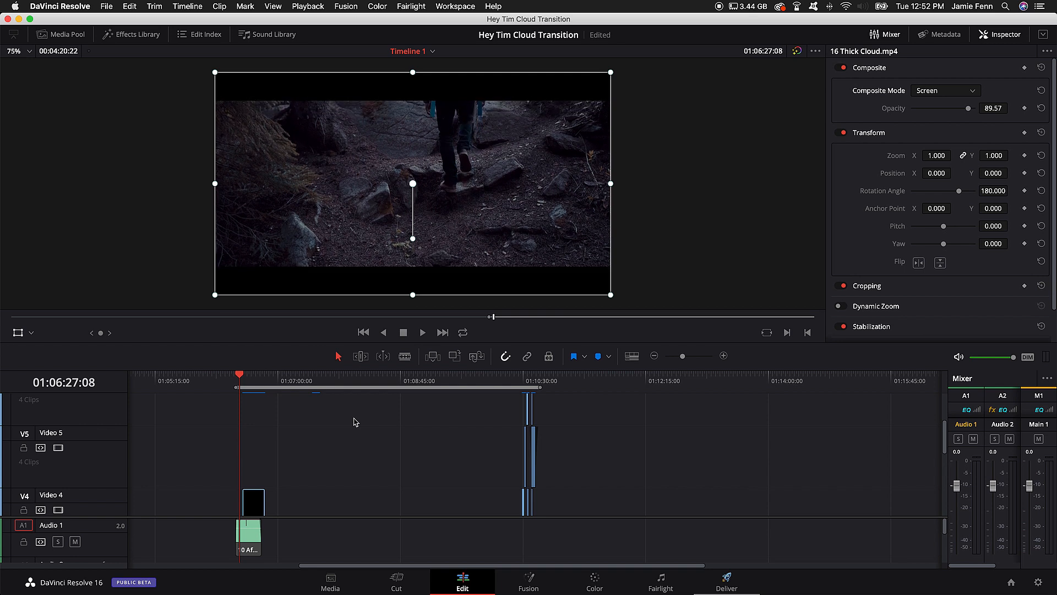
Step: Play from 01:06:27:08 through the first cloud transition into the canyon shot, and replay the opening walking shot
key("space")
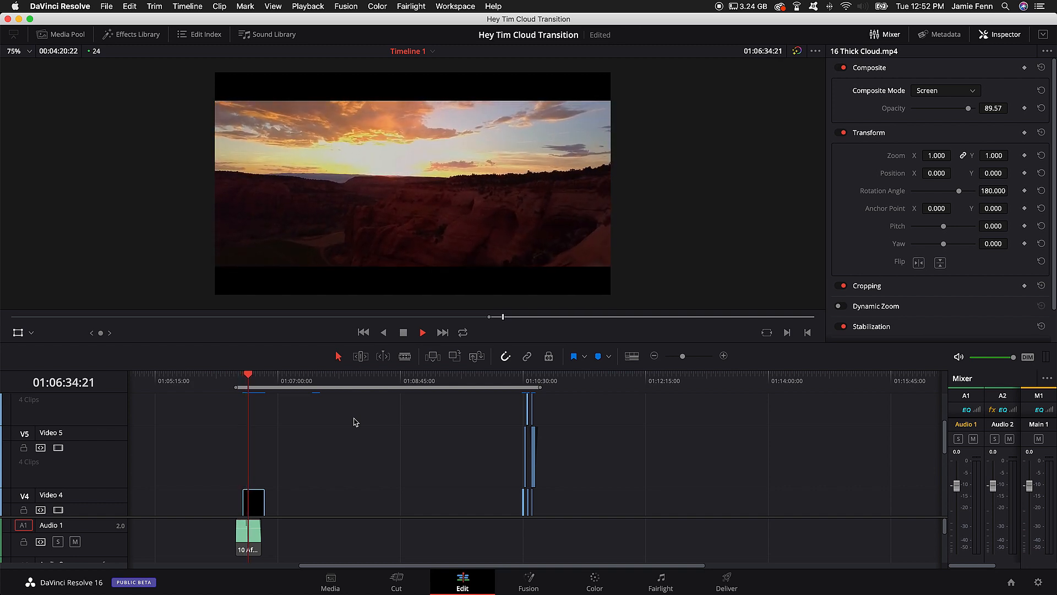
key("space")
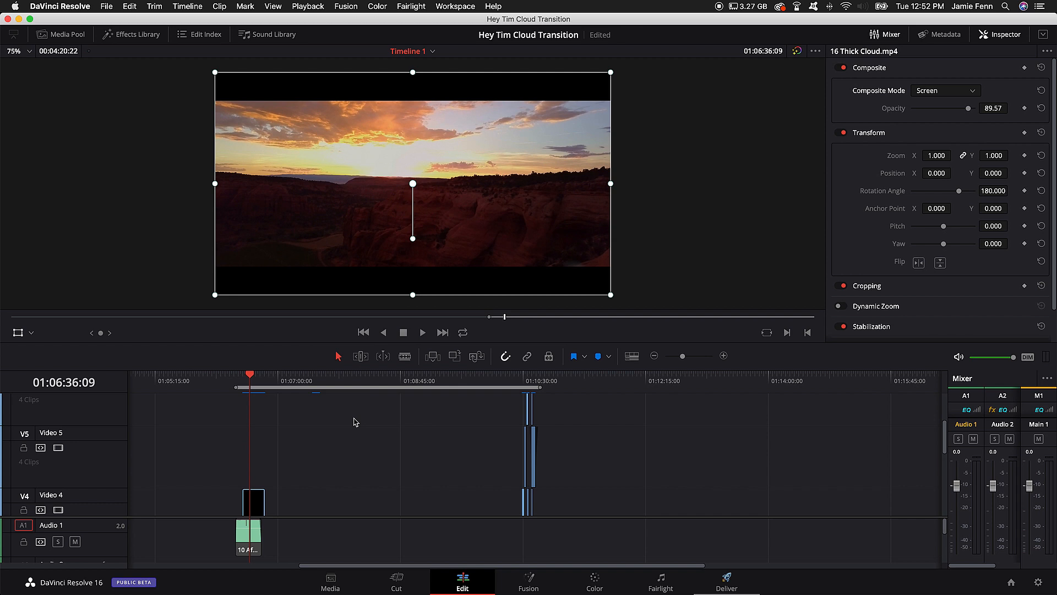
left_click_drag(251, 376, 238, 377)
key("space")
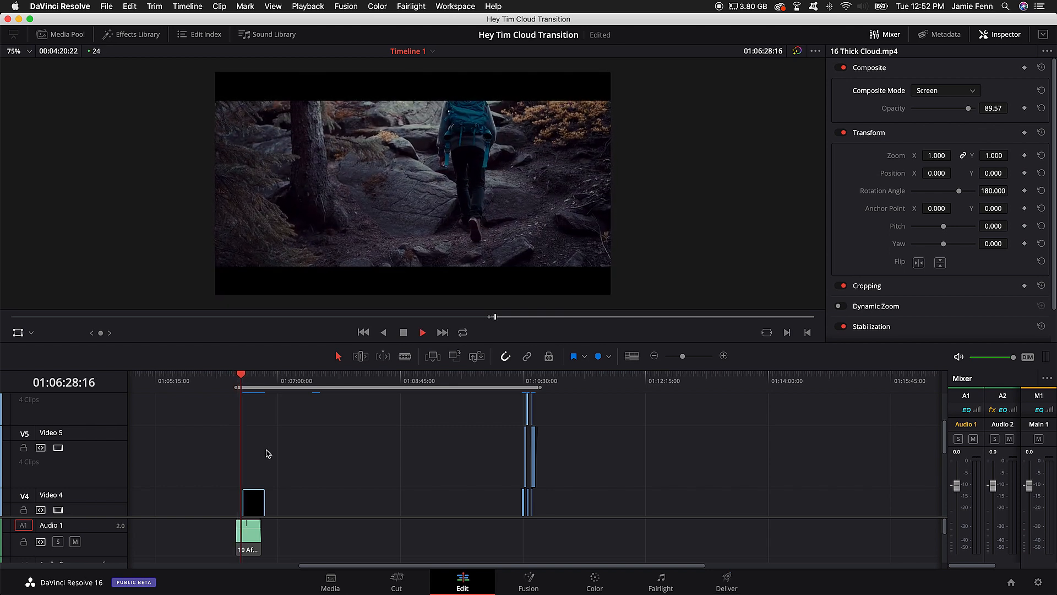
key("space")
Step: Step frame by frame through the walking shot up to 01:06:30:20 to examine how the clouds enter the frame
key("Right")
key("Right")
key("Right")
key("Right")
key("Right")
key("Right")
key("Right")
key("Right")
key("Right")
key("Right")
key("Right")
key("Right")
key("Right")
key("Right")
key("Right")
key("Right")
key("Right")
key("Right")
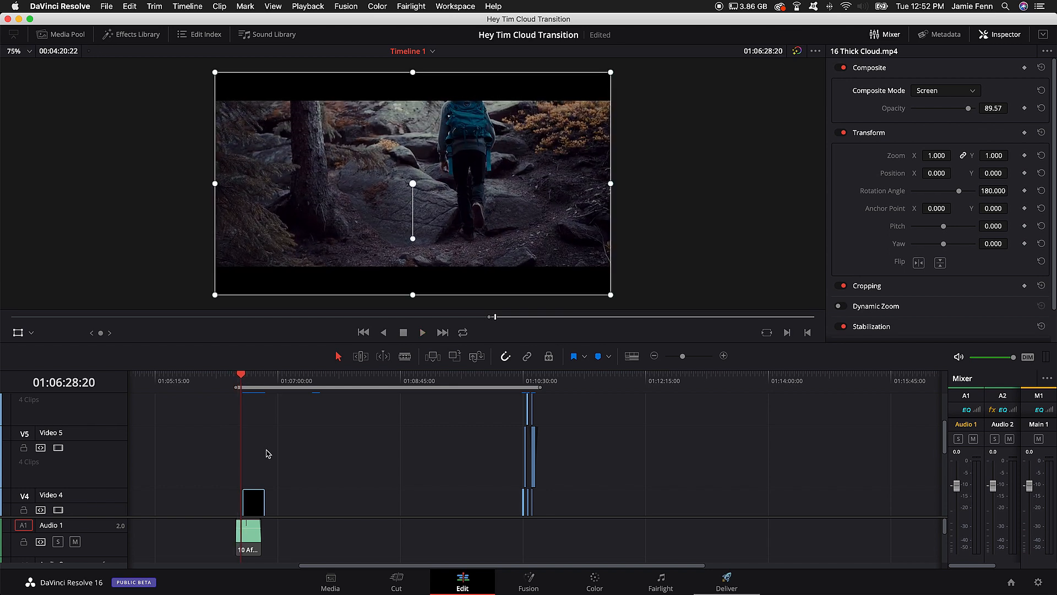
key("Right")
key("Right")
key("Right")
key("Right")
key("Right")
key("Right")
key("Right")
key("Right")
key("Right")
key("Right")
key("Right")
key("Right")
key("Right")
key("Right")
key("Right")
key("Right")
key("Right")
key("Right")
key("Right")
key("Right")
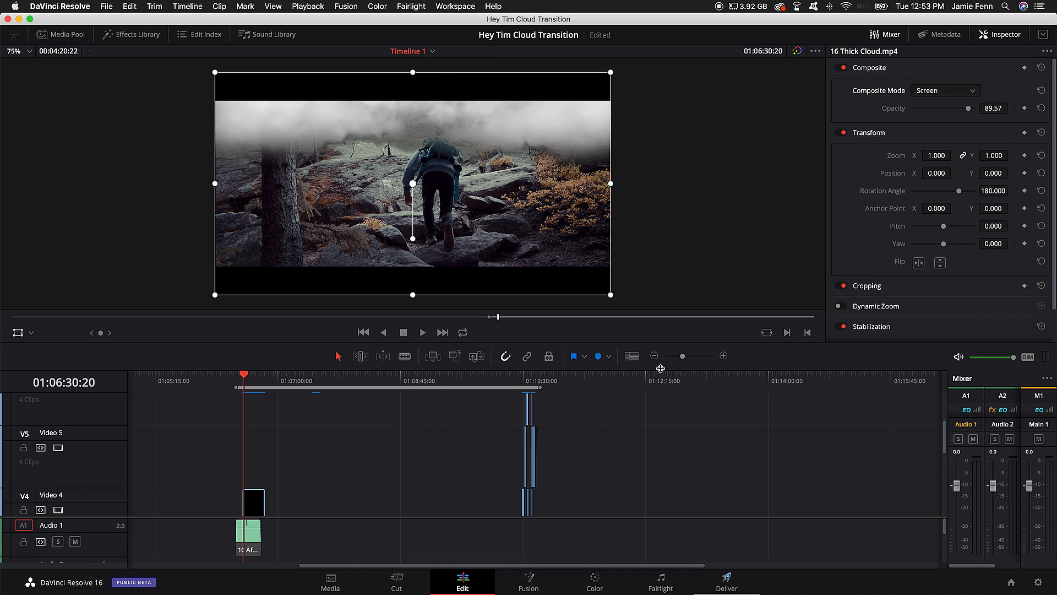
Step: Zoom the timeline in on the first cloud transition and select the Push transition between P1133770.MOV and DJI_0028.MOV on Video 2
left_click_drag(661, 368, 693, 231)
key("Left")
key("Left")
key("Left")
key("Left")
key("Left")
key("Left")
key("Left")
key("Left")
key("Left")
key("Left")
key("Left")
key("Left")
key("Left")
key("Left")
key("Left")
key("Left")
key("Left")
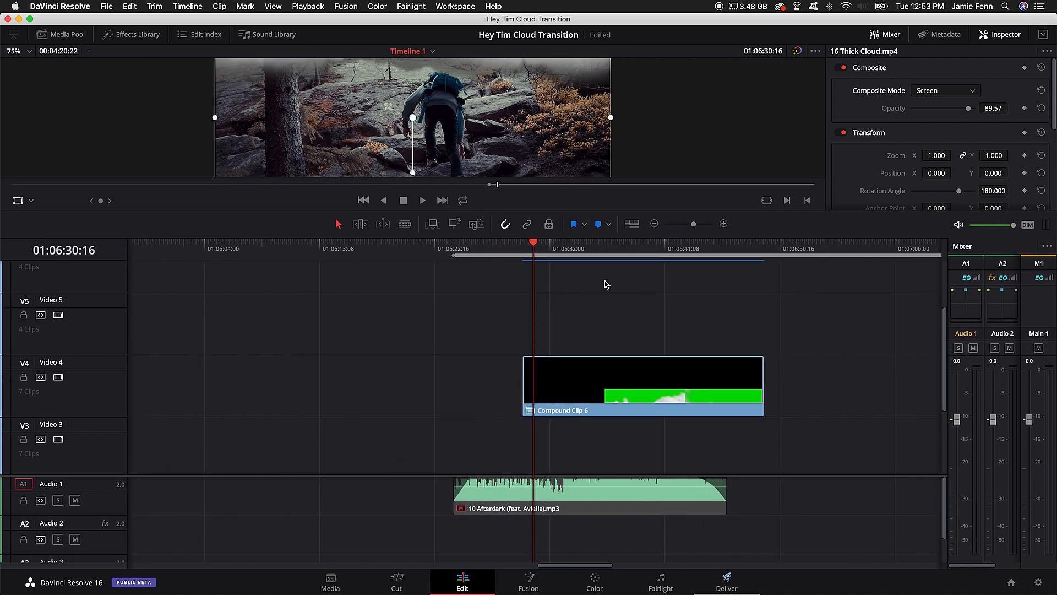
left_click_drag(656, 210, 665, 339)
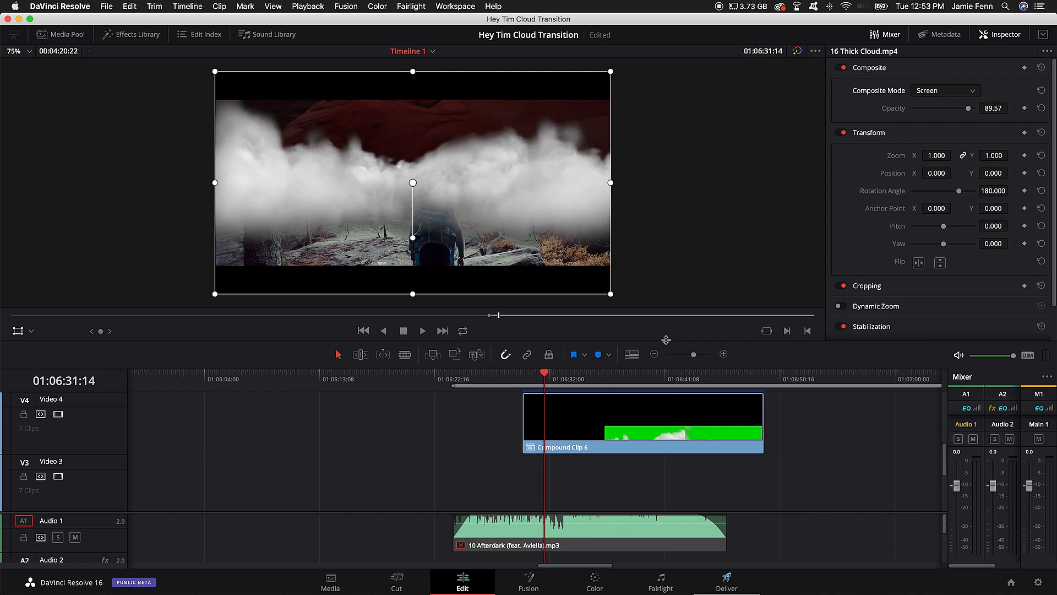
key("space")
scroll(539, 427, "down", 2)
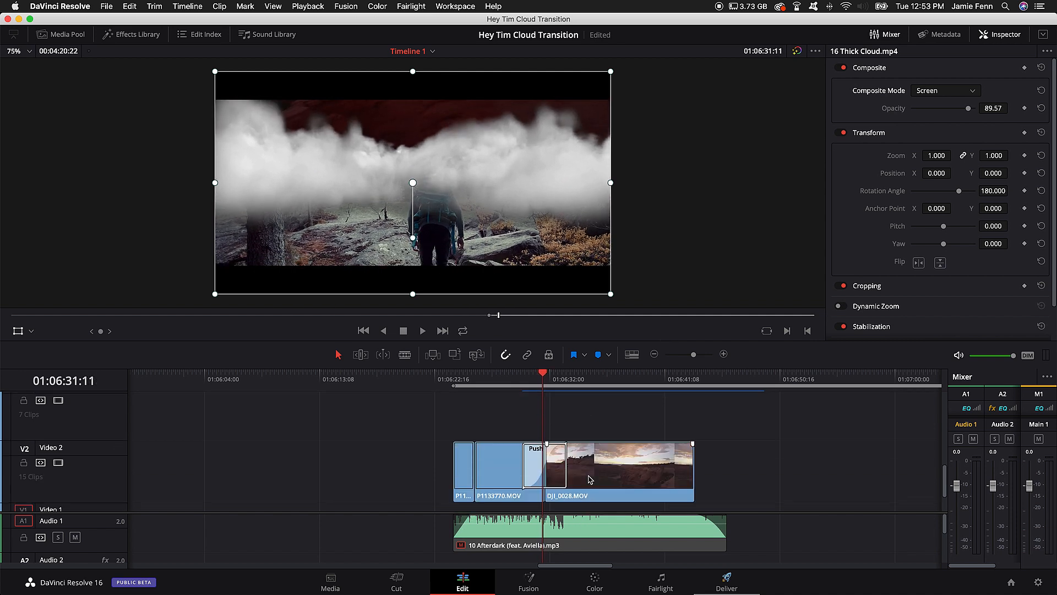
left_click(538, 429)
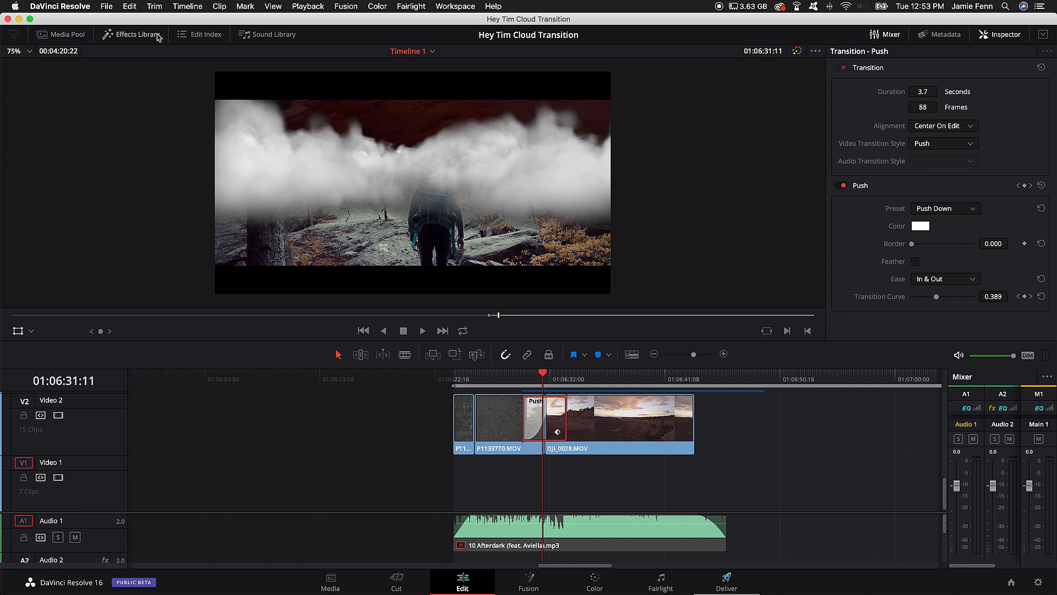
Step: Check the available video transitions in the Effects Library, and examine the Push transition frame by frame up to 01:06:31:15
left_click(135, 34)
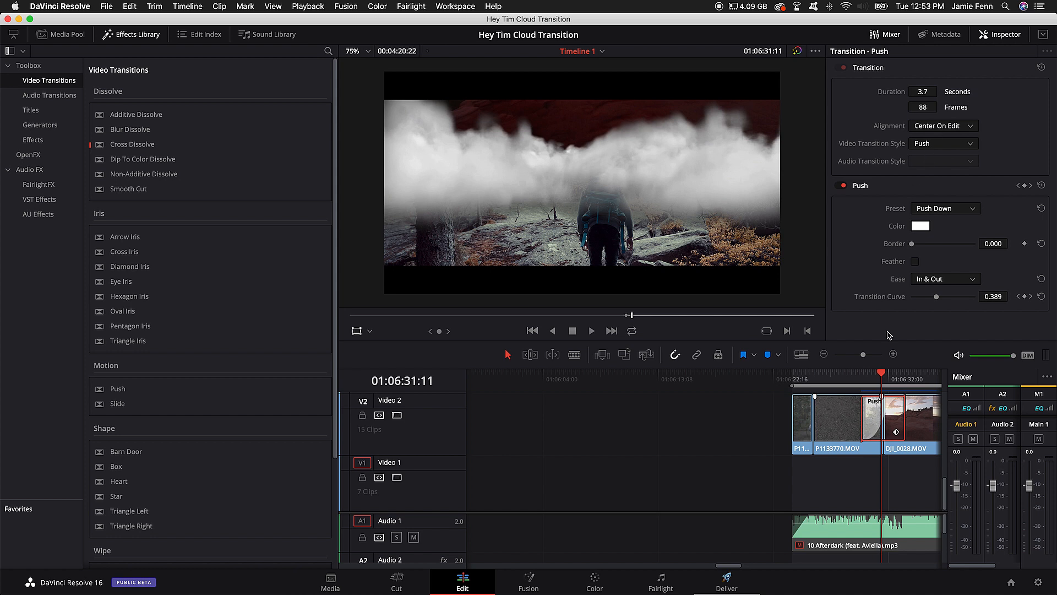
left_click(145, 39)
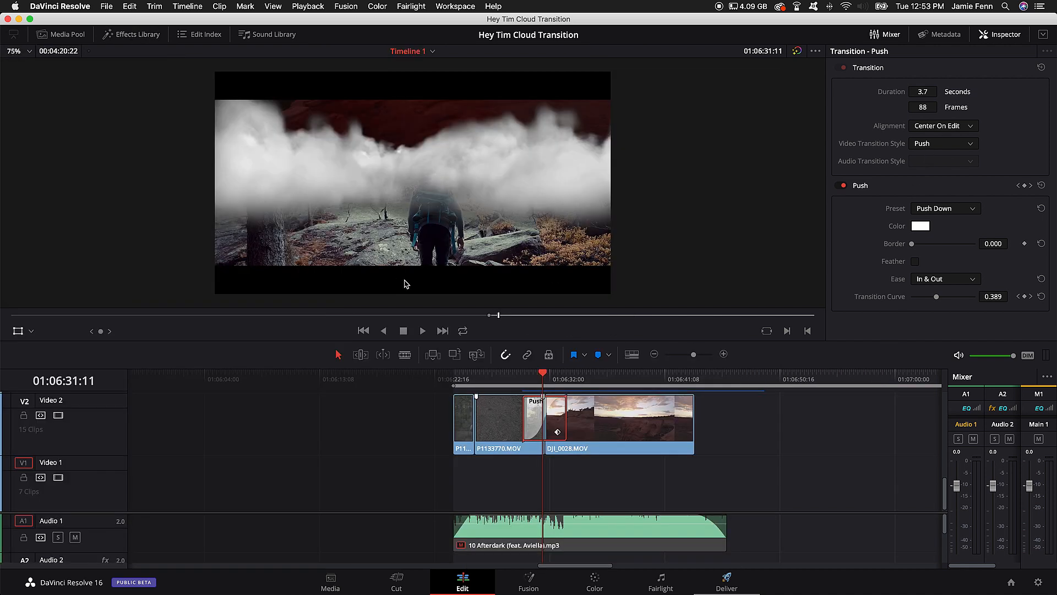
key("Left")
key("Left")
key("Left")
key("Left")
key("Right")
key("Right")
key("Right")
key("Right")
key("Right")
key("Right")
key("Right")
key("Right")
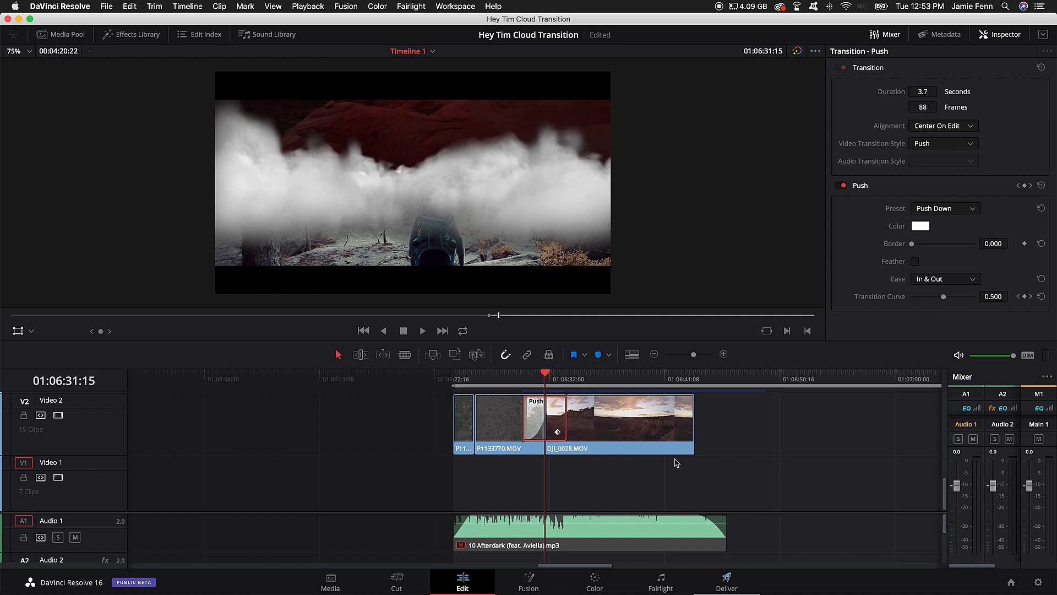
Step: Try the Push Up preset on the transition during playback, and undo the preset change
left_click(945, 208)
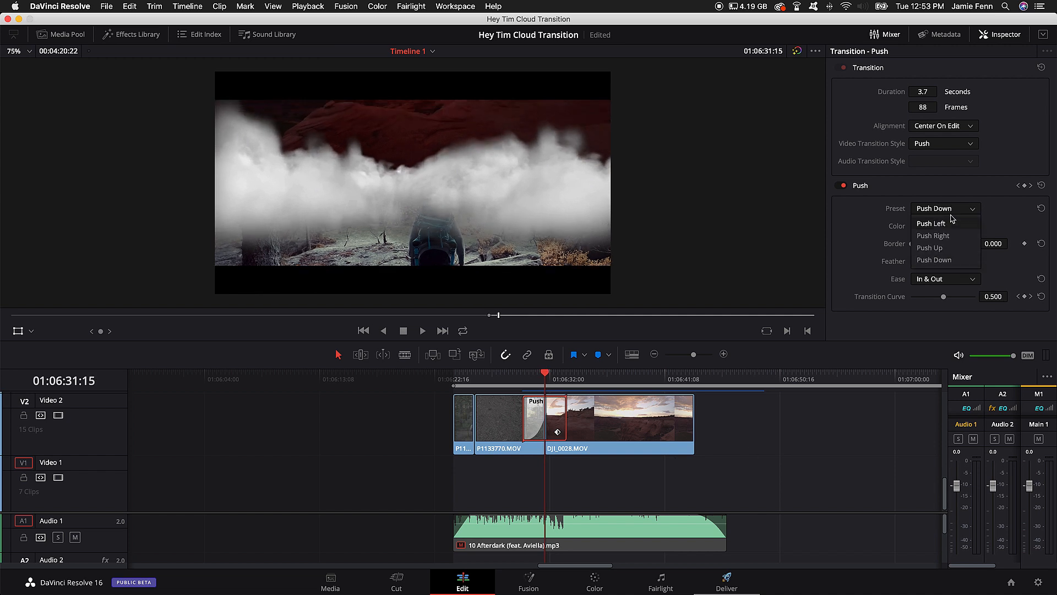
left_click(943, 248)
key("space")
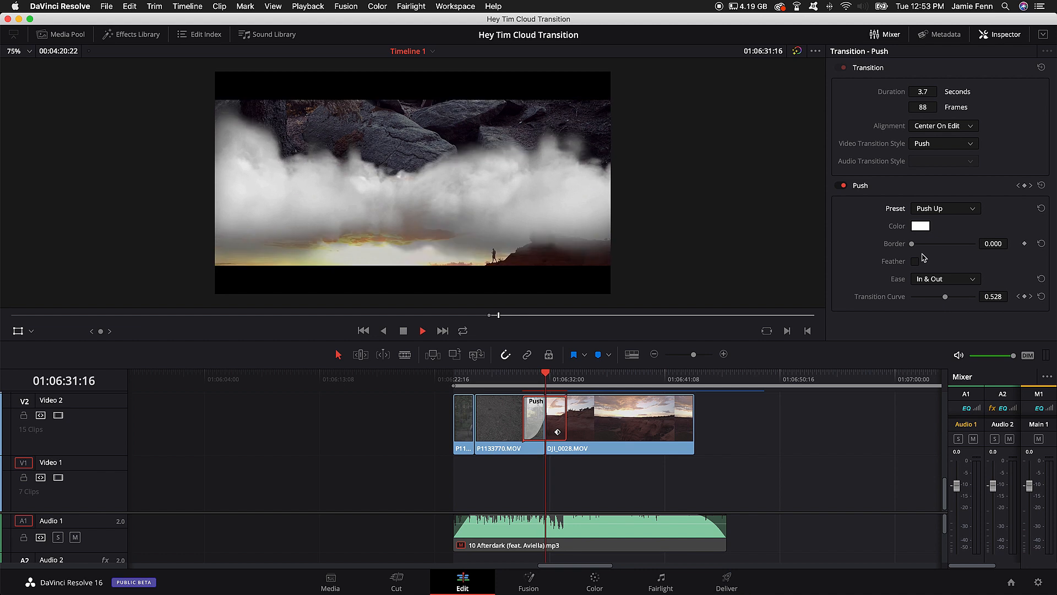
key("super+z")
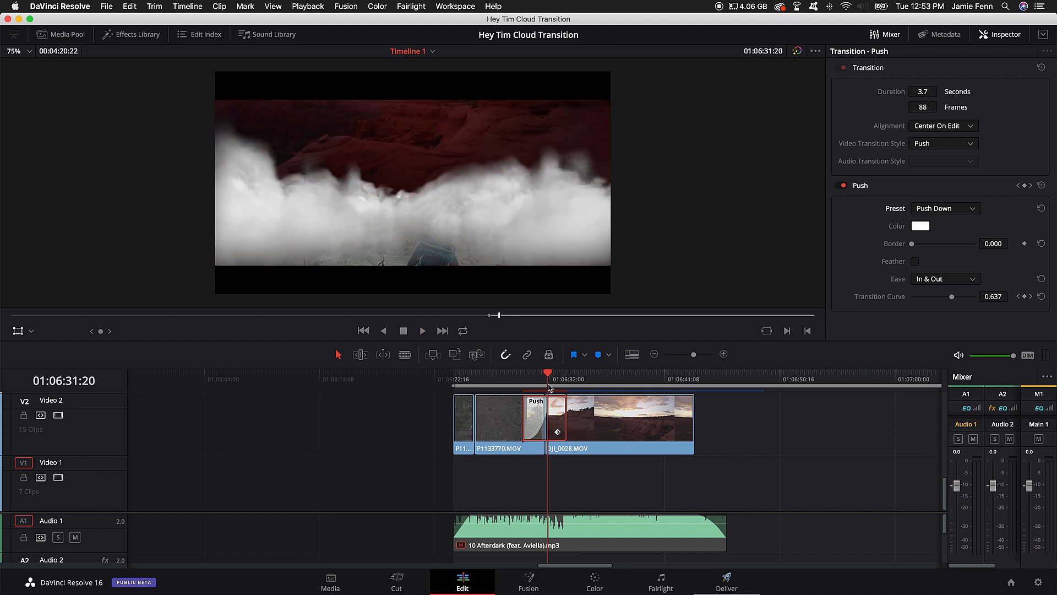
Step: Review the clips on both sides of the Push transition, playing P1133770.MOV from 01:06:25:22 and viewing DJI_0028.MOV at 01:06:36:23
left_click_drag(549, 377, 523, 383)
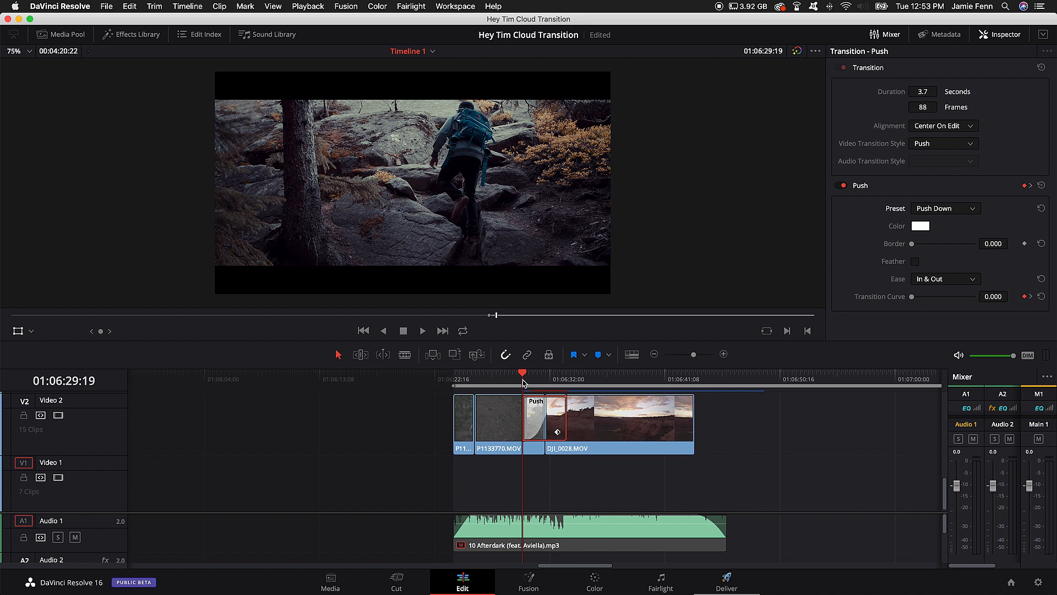
left_click_drag(523, 383, 475, 379)
left_click(493, 413)
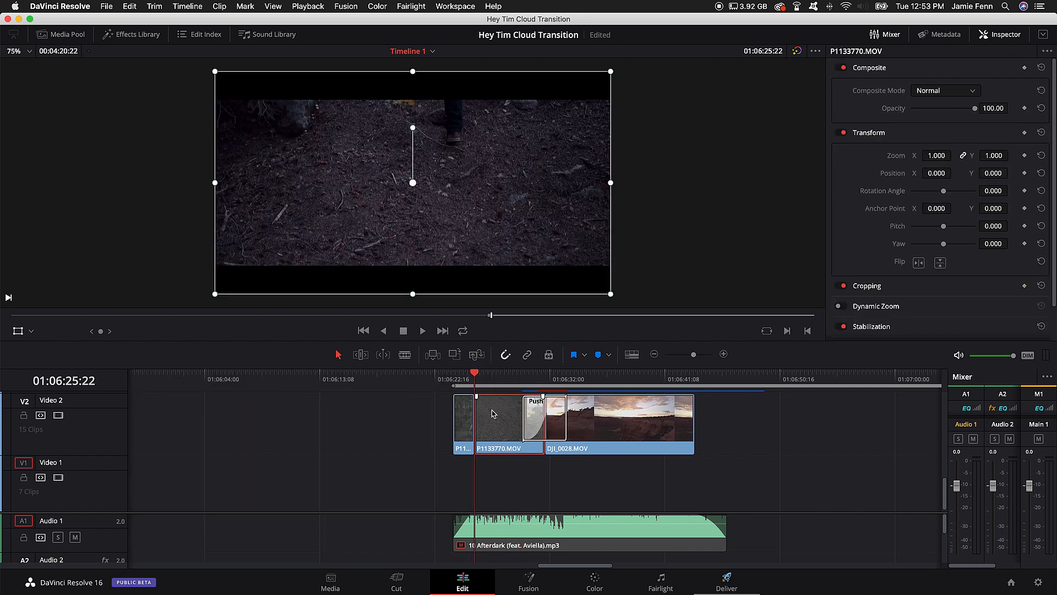
key("space")
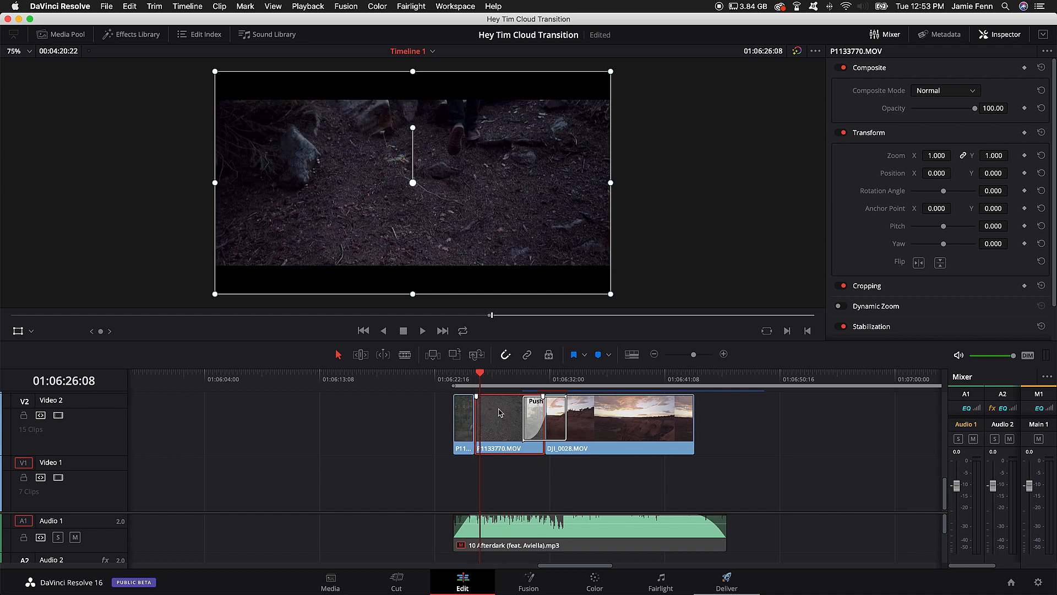
left_click(520, 377)
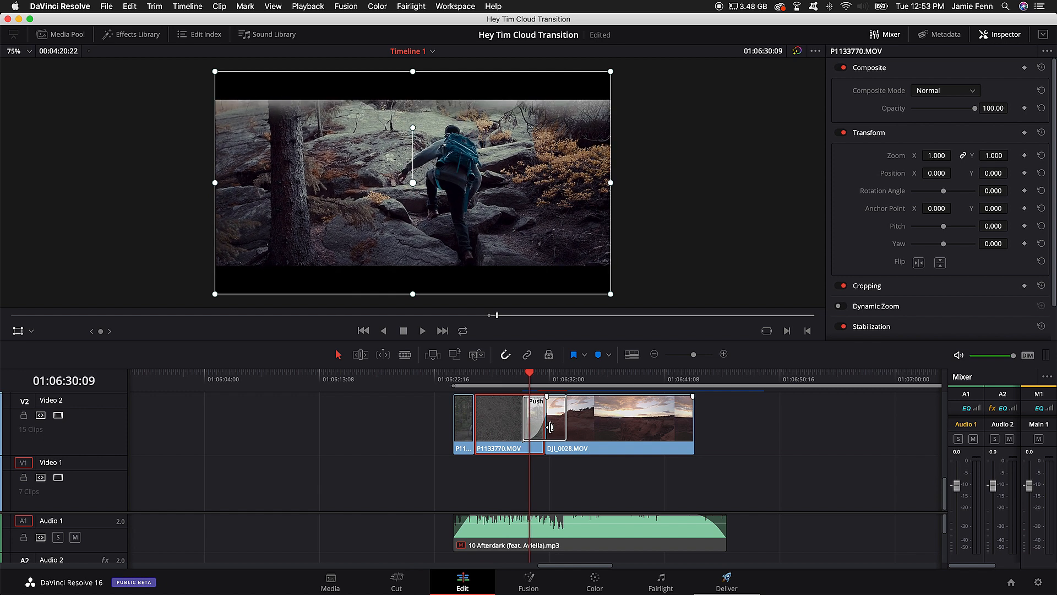
left_click(608, 377)
left_click(616, 419)
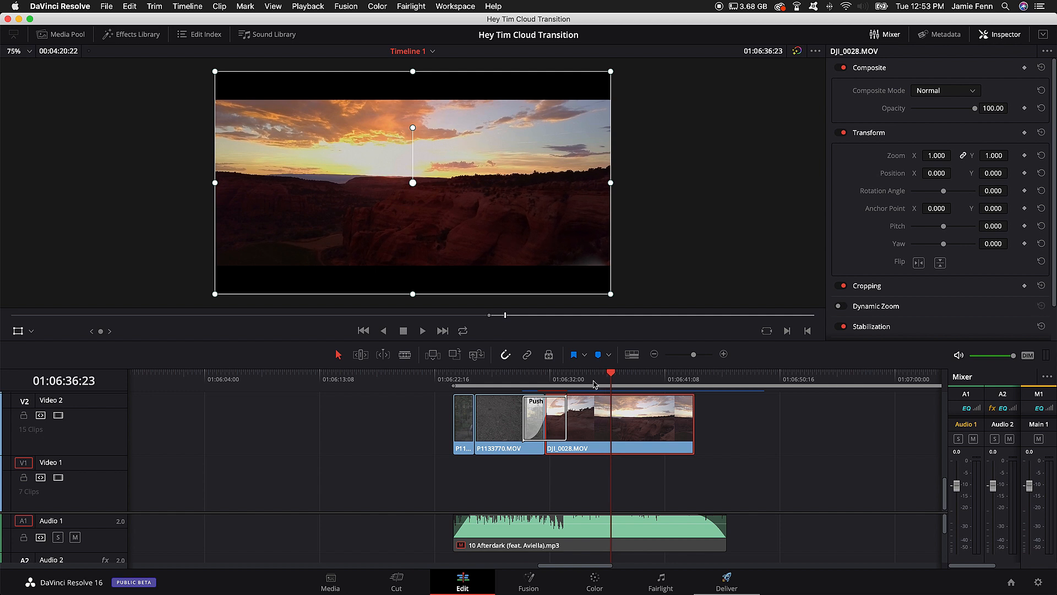
Step: Scrub back to the start of the transition at 01:06:29:19, and try shifting Compound Clip 6 in the viewer before undoing the move
left_click(522, 378)
scroll(542, 415, "up", 5)
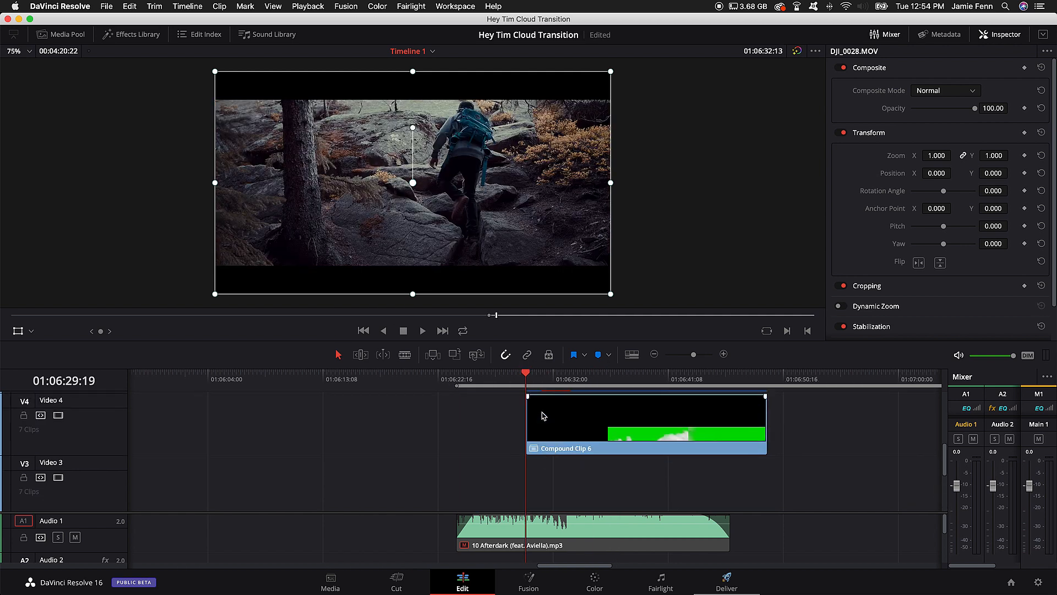
left_click_drag(560, 379, 527, 377)
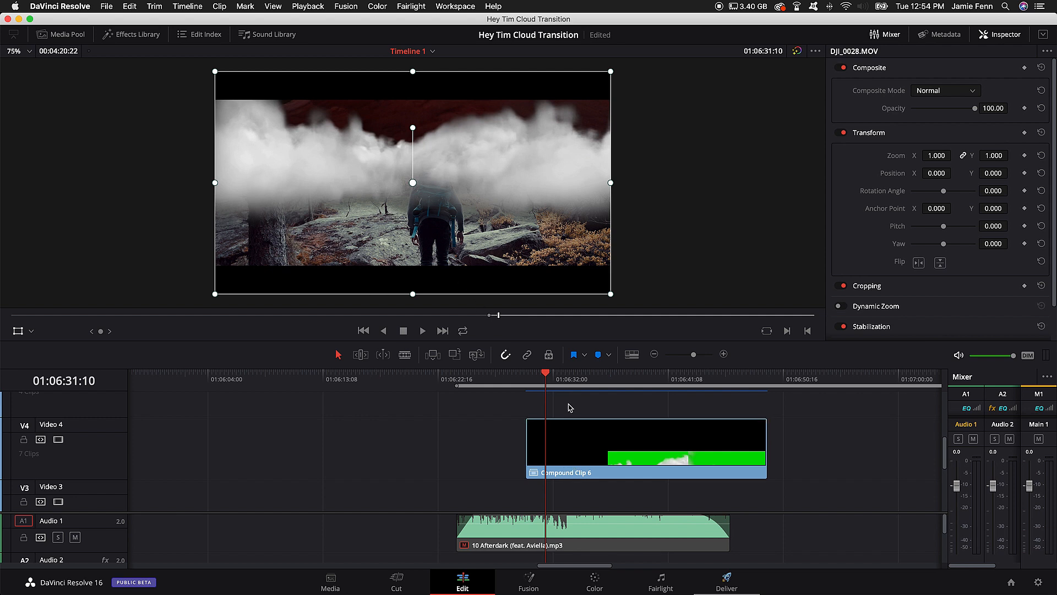
left_click(588, 454)
left_click_drag(411, 182, 409, 174)
key("super+z")
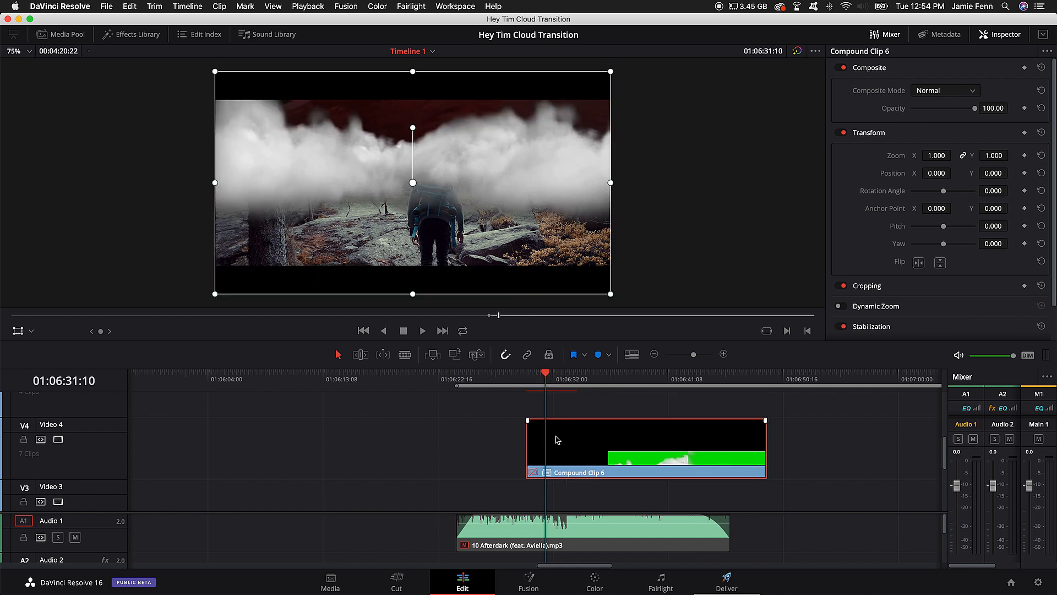
Step: Disable Compound Clip 6 on Video 4 to examine the bare Push transition frame by frame, and re-enable the clip at 01:06:29:19
key("d")
left_click(518, 376)
key("space")
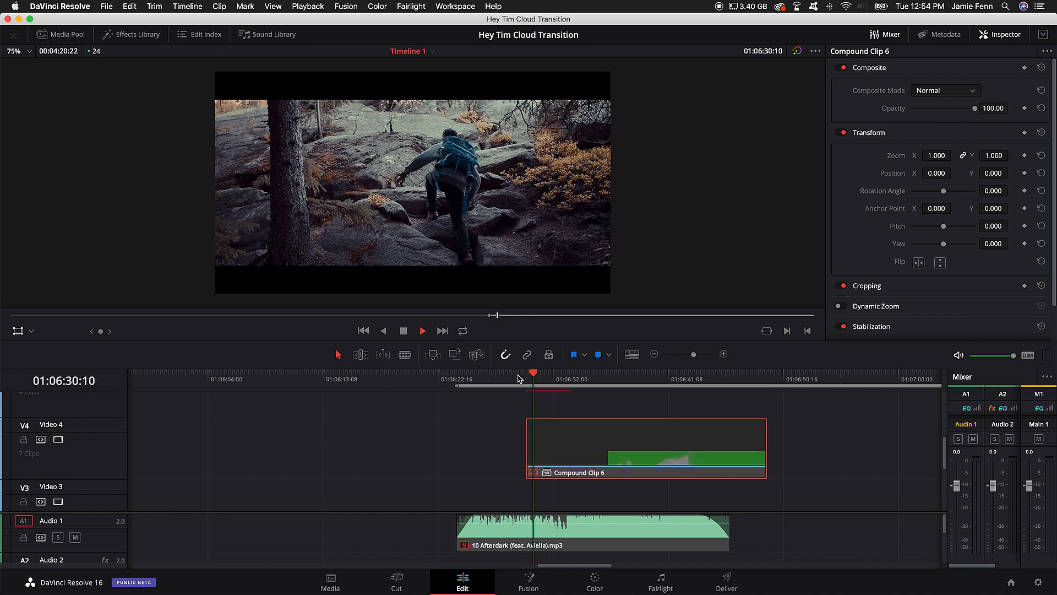
key("space")
key("Right")
key("Right")
key("Right")
key("Right")
key("Right")
key("Right")
key("Right")
key("Right")
key("Right")
key("Right")
key("Right")
key("Right")
key("Right")
key("Right")
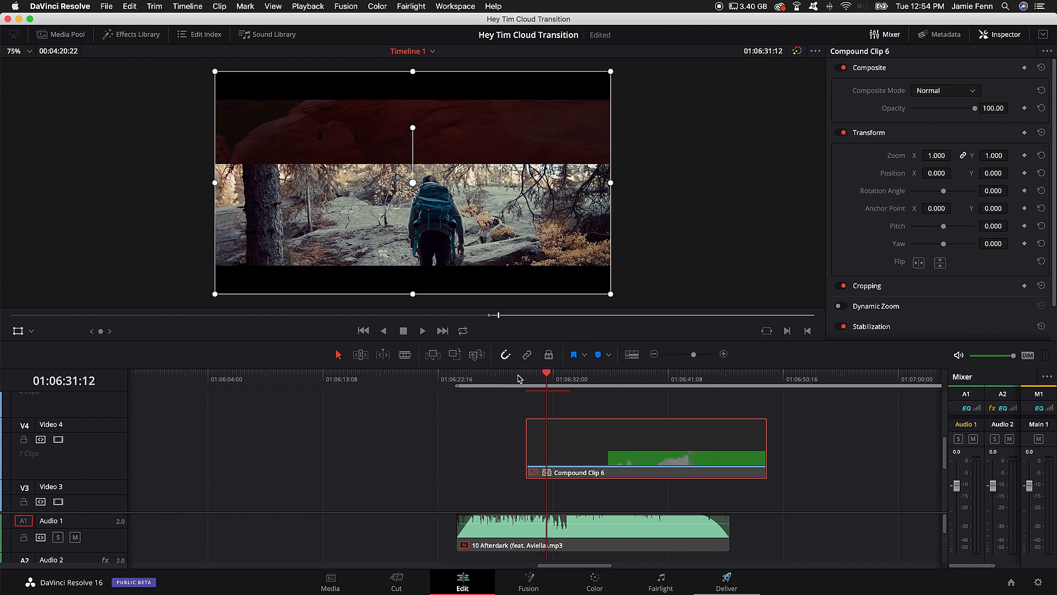
key("Left")
key("Left")
key("Left")
key("Left")
key("Left")
key("Left")
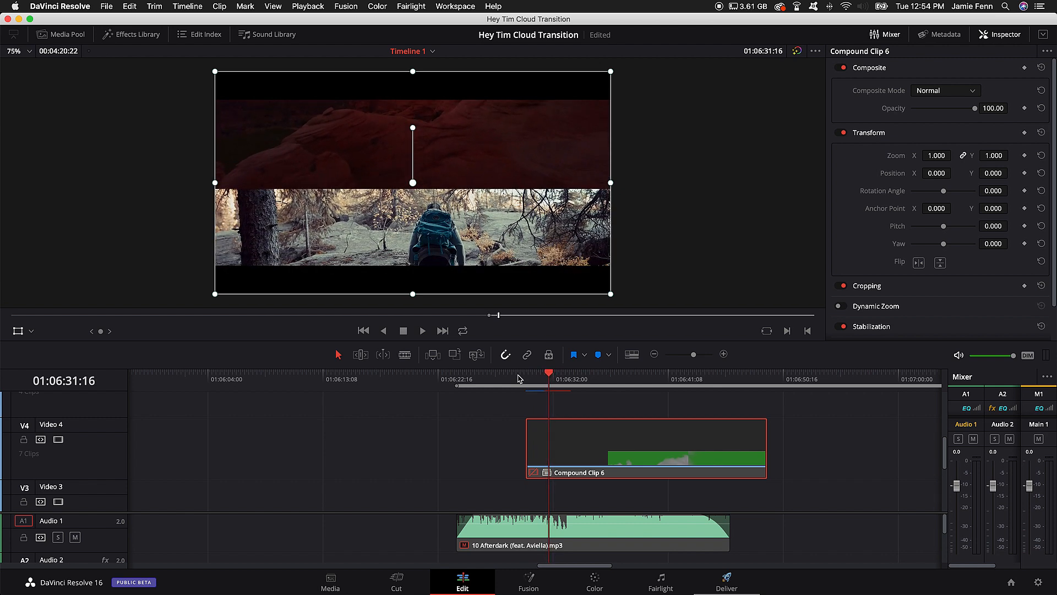
key("Right")
key("Right")
key("Right")
key("Right")
key("Right")
key("Right")
key("Right")
key("Right")
key("Right")
key("Right")
key("Right")
key("Right")
key("Right")
key("Right")
key("Right")
key("Right")
key("Right")
key("Right")
key("Right")
key("Right")
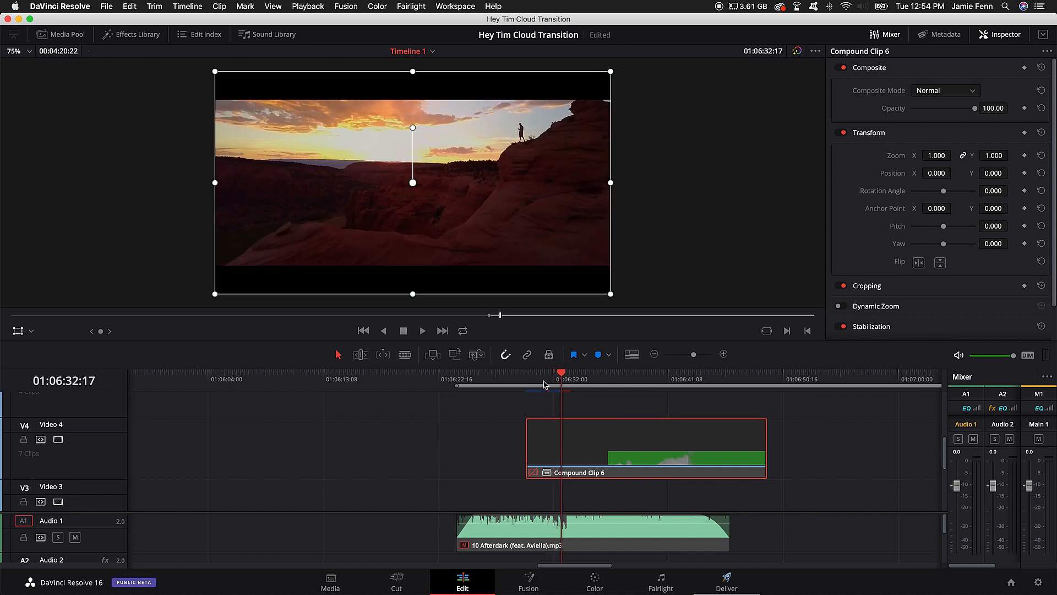
left_click(526, 379)
left_click(572, 458)
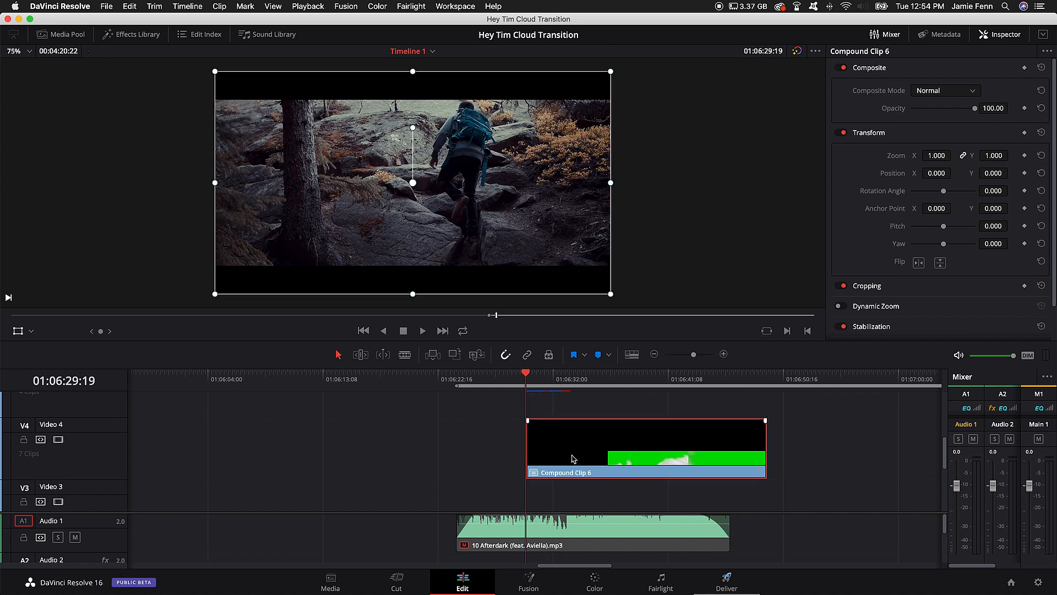
Step: Step frame by frame from 01:06:29:19 to 01:06:31:13 to examine how the clouds in Compound Clip 6 cover the Push edge
key("Right")
key("Right")
key("Right")
key("Right")
key("Right")
key("Right")
key("Right")
key("Right")
key("Right")
key("Right")
key("Right")
key("Right")
key("Right")
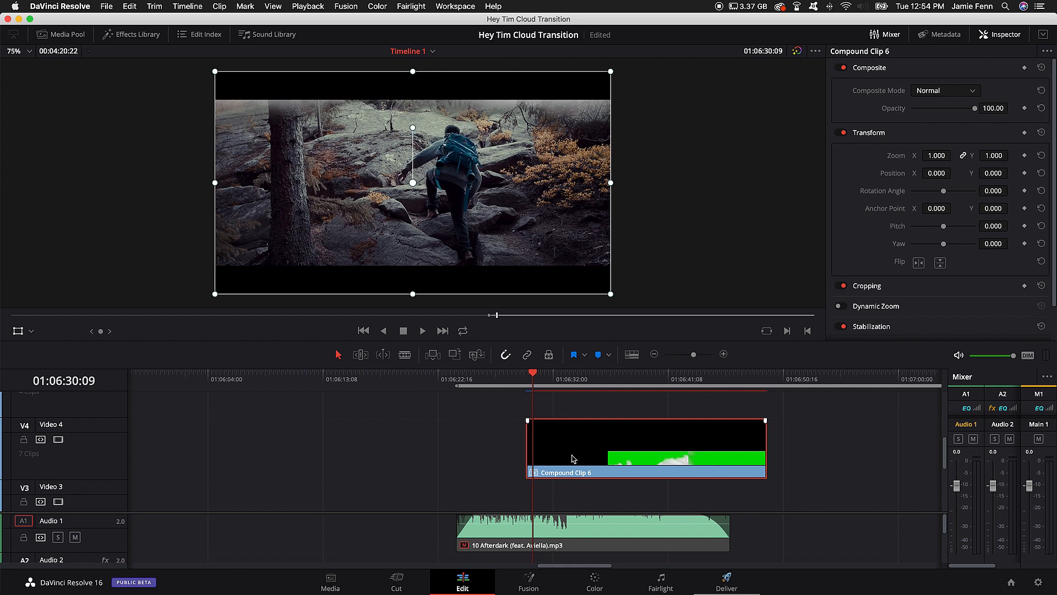
key("Right")
key("Right")
key("Right")
key("Right")
key("Right")
key("Right")
key("Right")
key("Right")
key("Right")
key("Right")
key("Right")
key("Right")
key("Right")
key("Right")
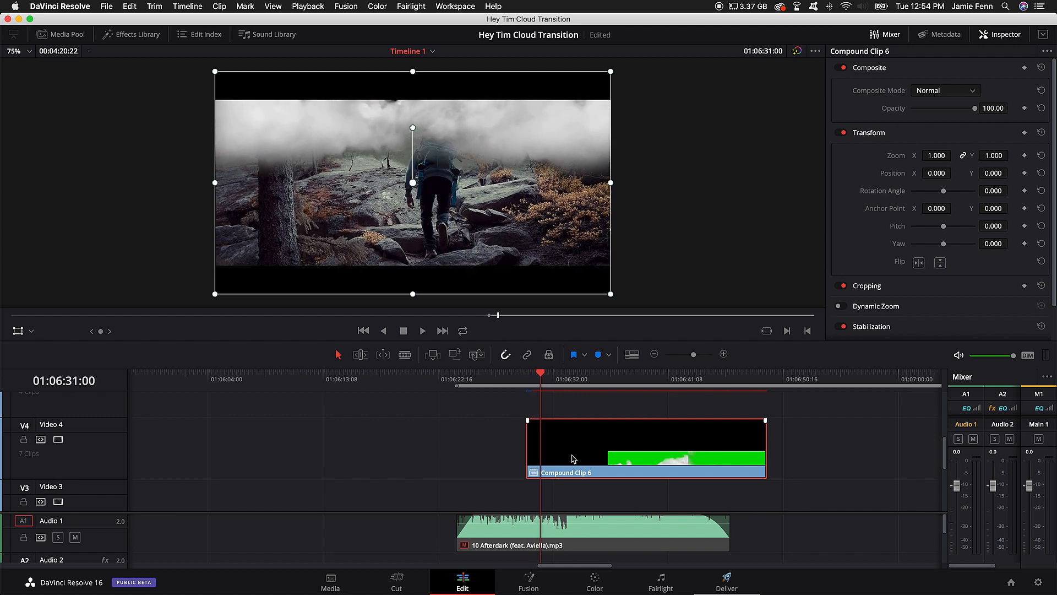
key("Right")
key("Right")
key("Right")
key("Right")
key("Right")
key("Right")
key("Right")
key("Right")
key("Right")
key("Right")
key("Right")
key("Right")
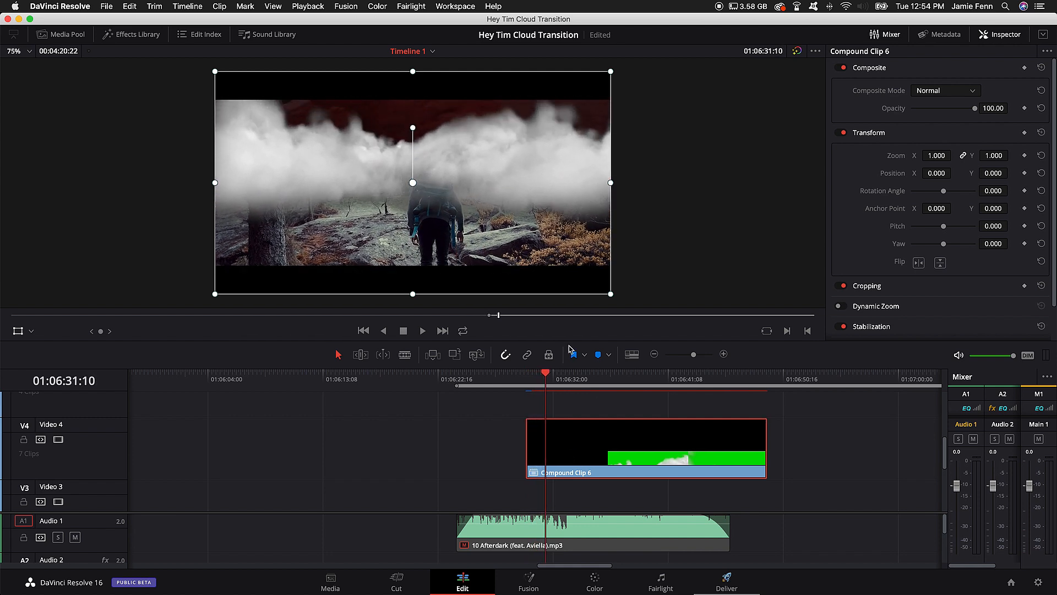
key("Right")
key("Right")
key("Left")
key("Left")
key("Left")
key("Right")
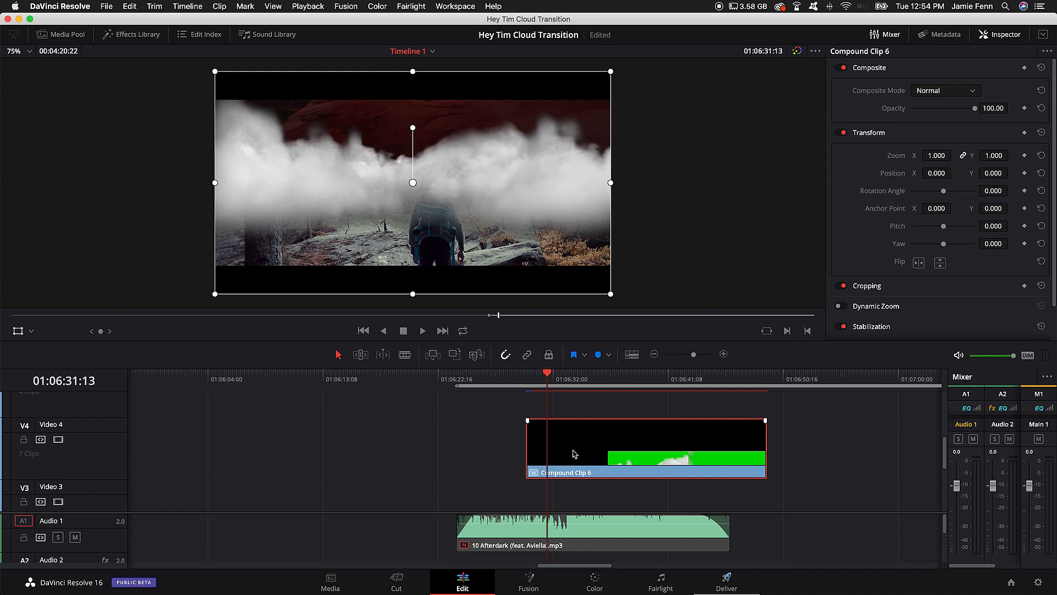
Step: Play from 01:06:29:19 and add a Position keyframe to Compound Clip 6 at 01:06:30:22
left_click(526, 375)
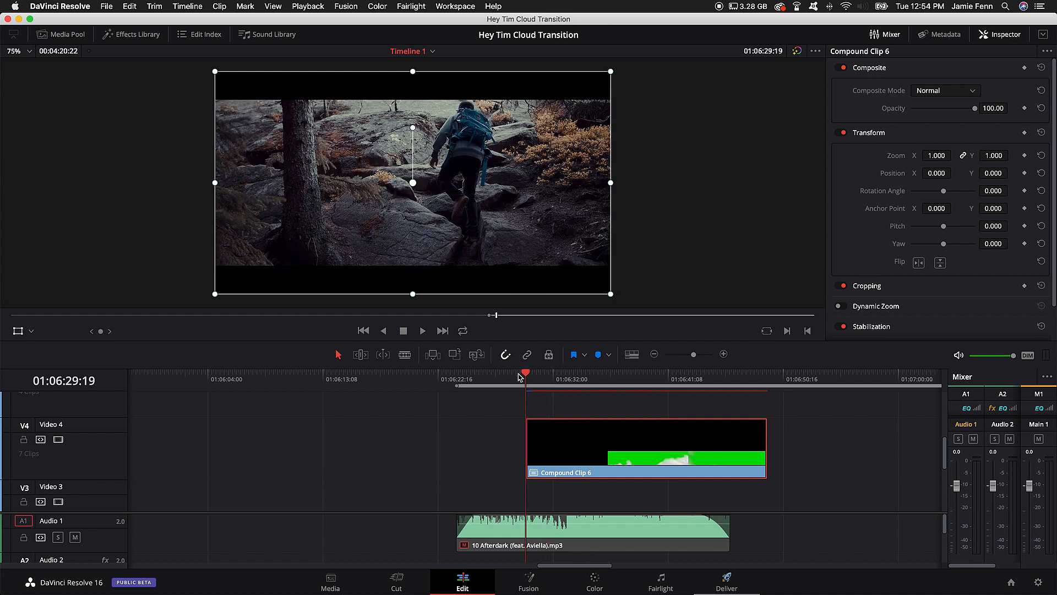
key("space")
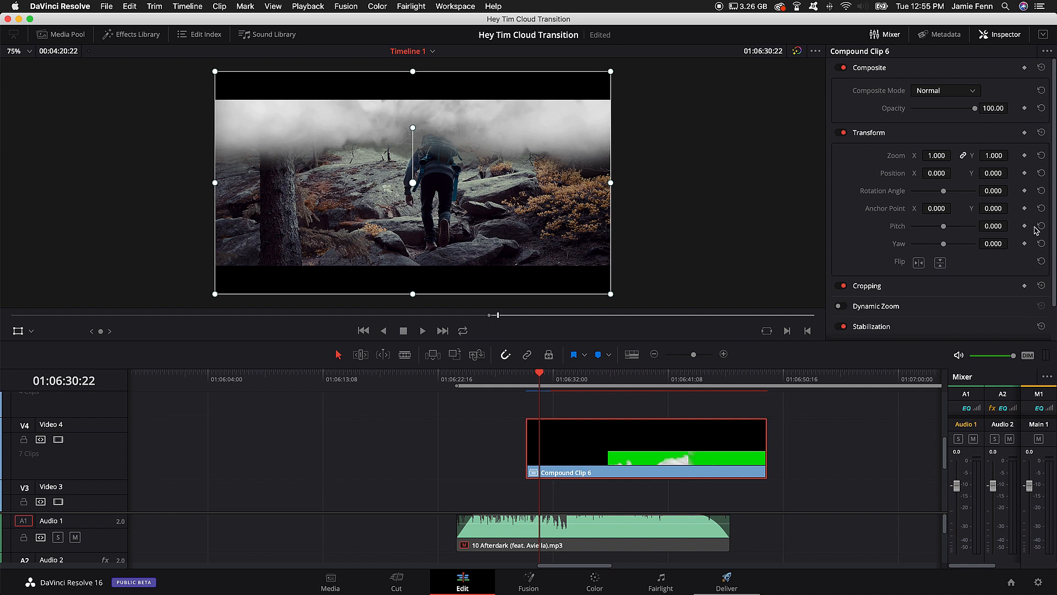
left_click(1025, 173)
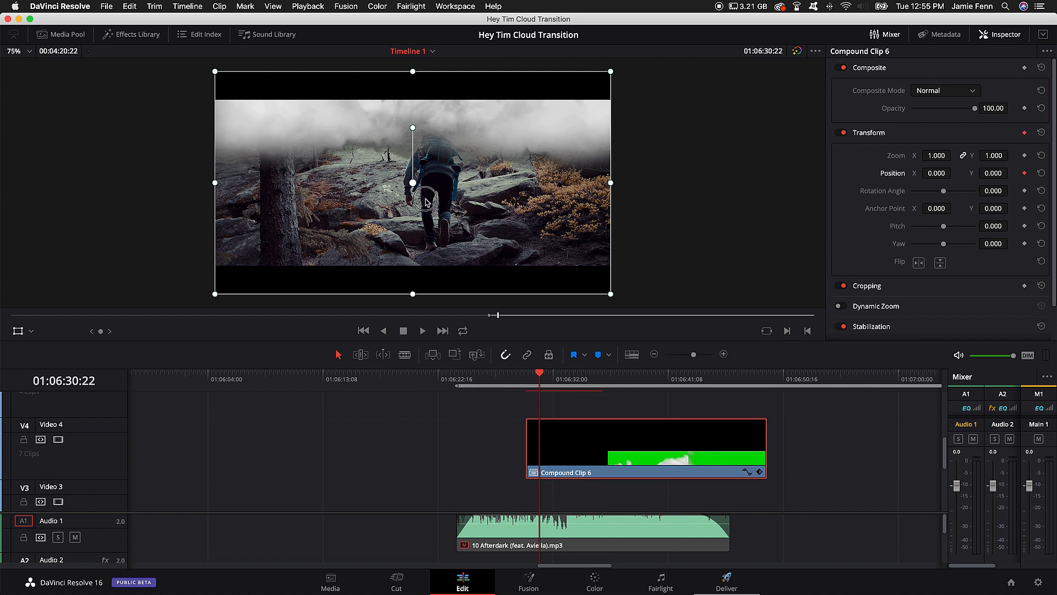
Step: Try moving Compound Clip 6 up in the viewer at 01:06:30:22, and undo the move
left_click_drag(420, 192, 411, 132)
key("super+z")
Step: Raise Compound Clip 6 to Position X -4.007, Y 351.317 at 01:06:31:19 and play onward to check how the clouds cover the Push edge
key("Down")
key("Up")
key("Down")
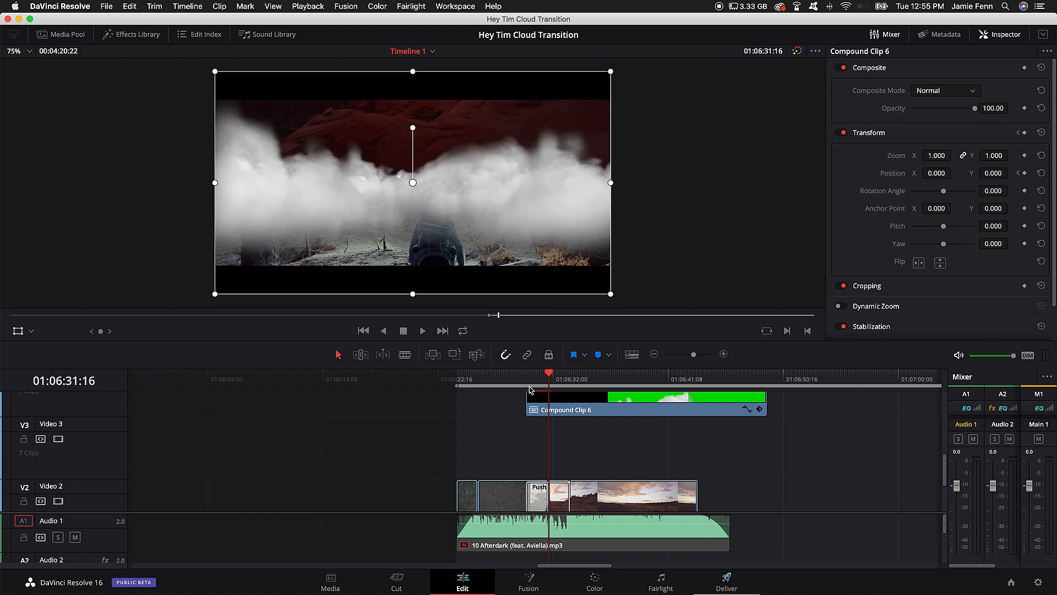
key("space")
left_click(609, 404)
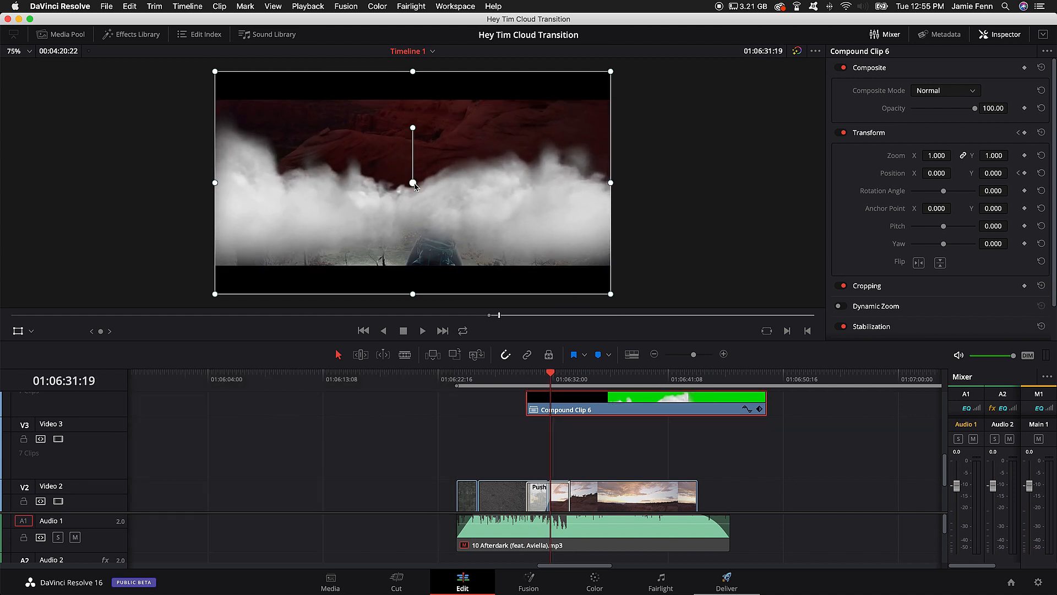
left_click_drag(414, 186, 415, 114)
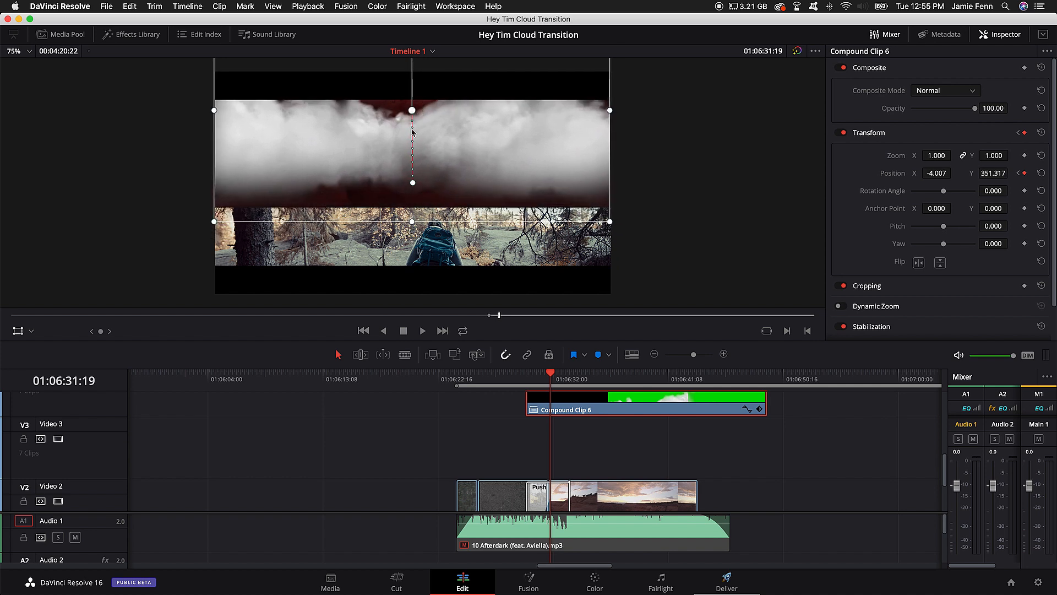
key("space")
key("space")
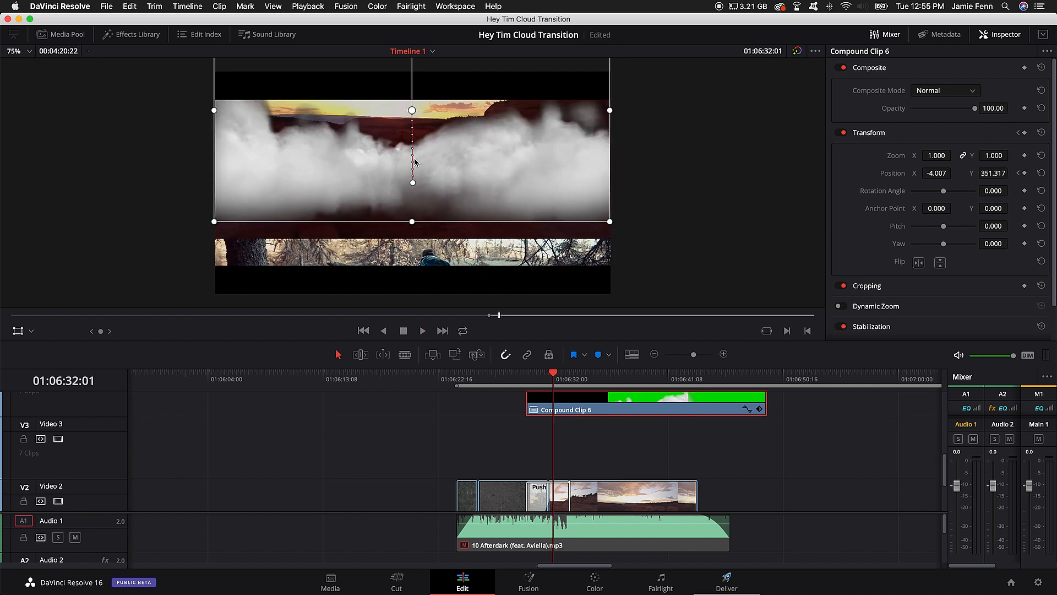
key("space")
key("space")
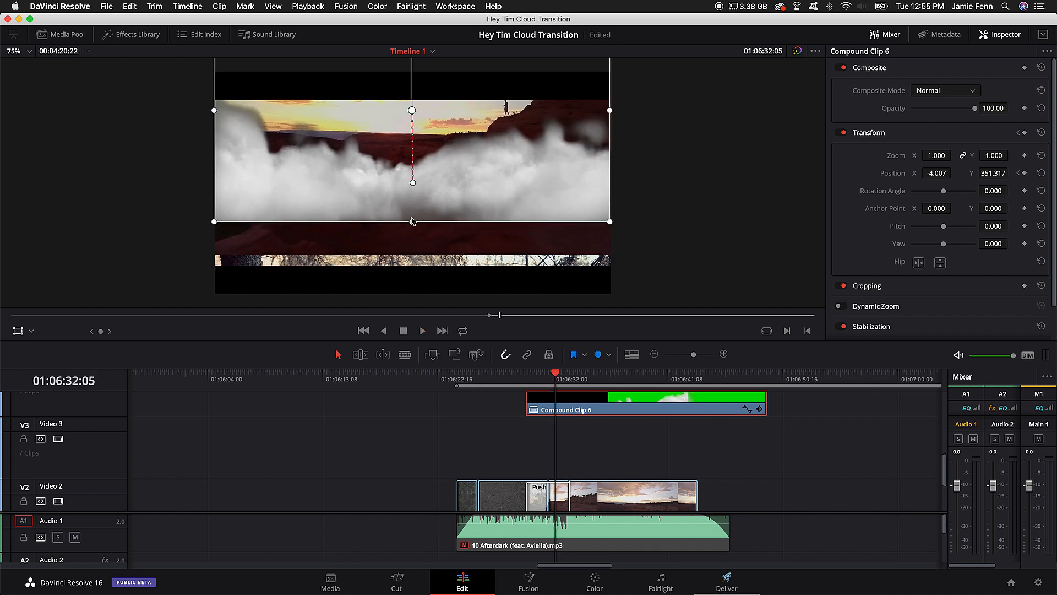
Step: Lower the clouds by keyframing Compound Clip 6's Position to X 1.336, Y -76.141, and scrub the transition to check the alignment
left_click_drag(418, 154, 420, 172)
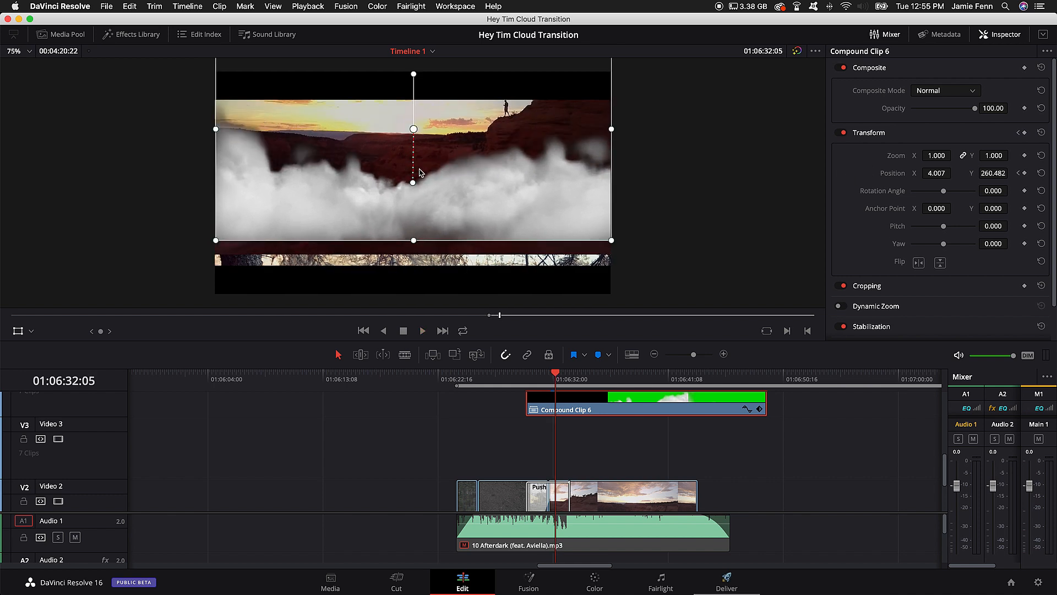
key("super+z")
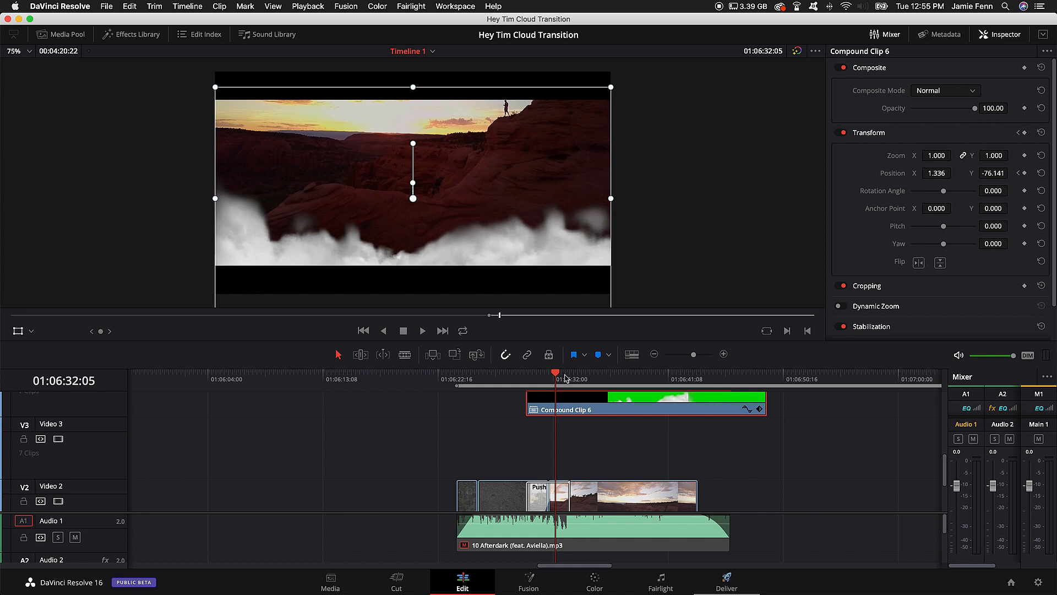
mouse_move(555, 377)
left_mouse_down()
mouse_move(527, 378)
mouse_move(542, 379)
left_mouse_up()
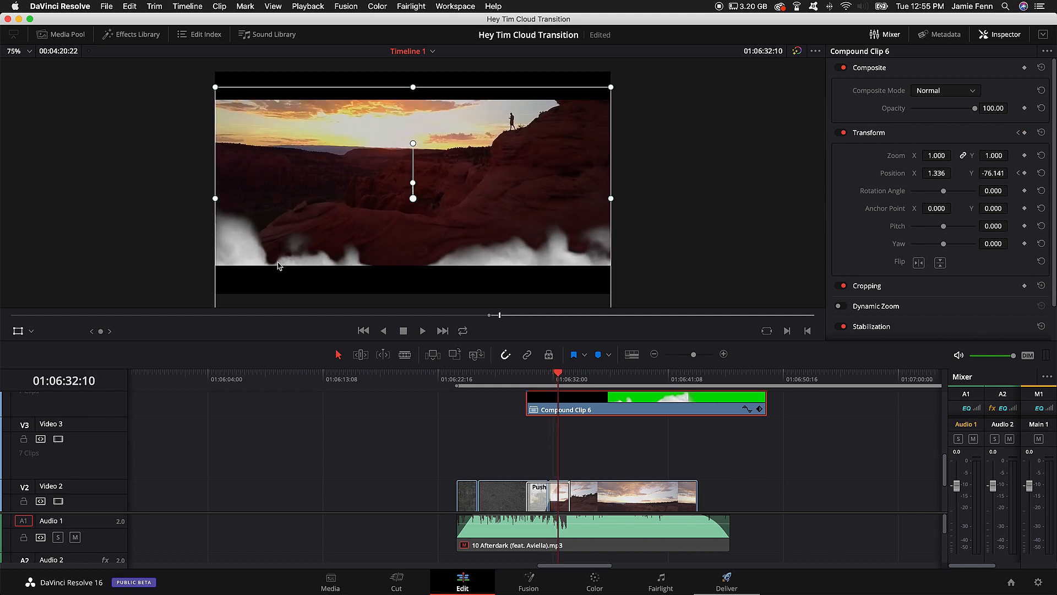
Step: Step through the frames around 01:06:32:10 to 01:06:32:18 to examine how the clouds leave the lower edge of the picture
key("Right")
key("Right")
key("Right")
key("Right")
key("Right")
key("Right")
key("Left")
key("Left")
key("Left")
key("Left")
key("Left")
key("Left")
key("Left")
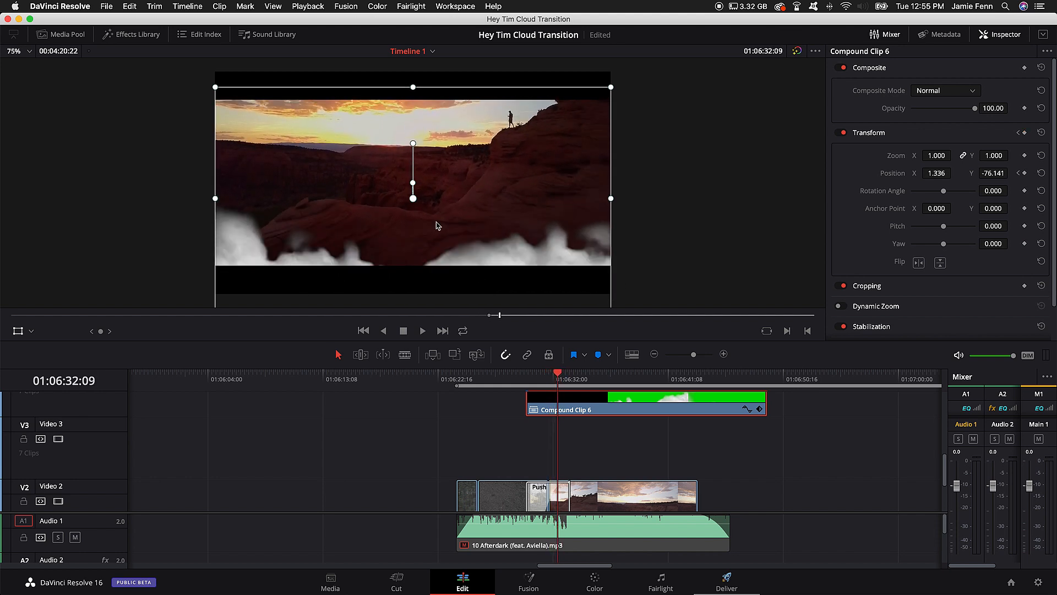
key("Right")
key("Right")
key("Right")
key("Right")
key("Right")
key("Right")
key("Right")
key("Right")
key("Right")
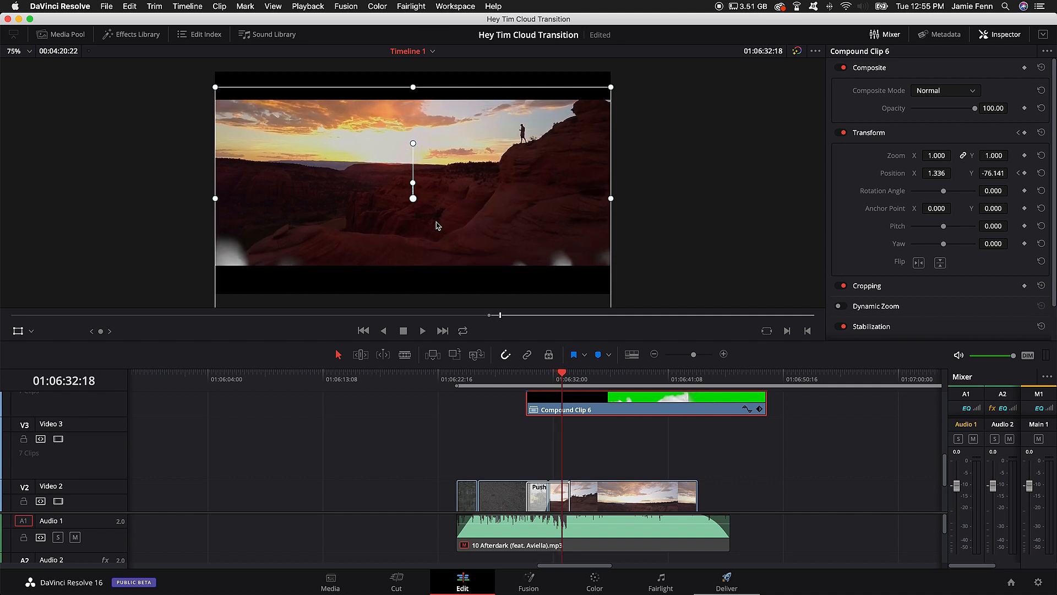
mouse_move(564, 375)
left_mouse_down()
mouse_move(572, 375)
mouse_move(560, 376)
left_mouse_up()
key("Right")
key("Right")
key("Right")
key("Right")
key("Right")
key("Right")
key("Right")
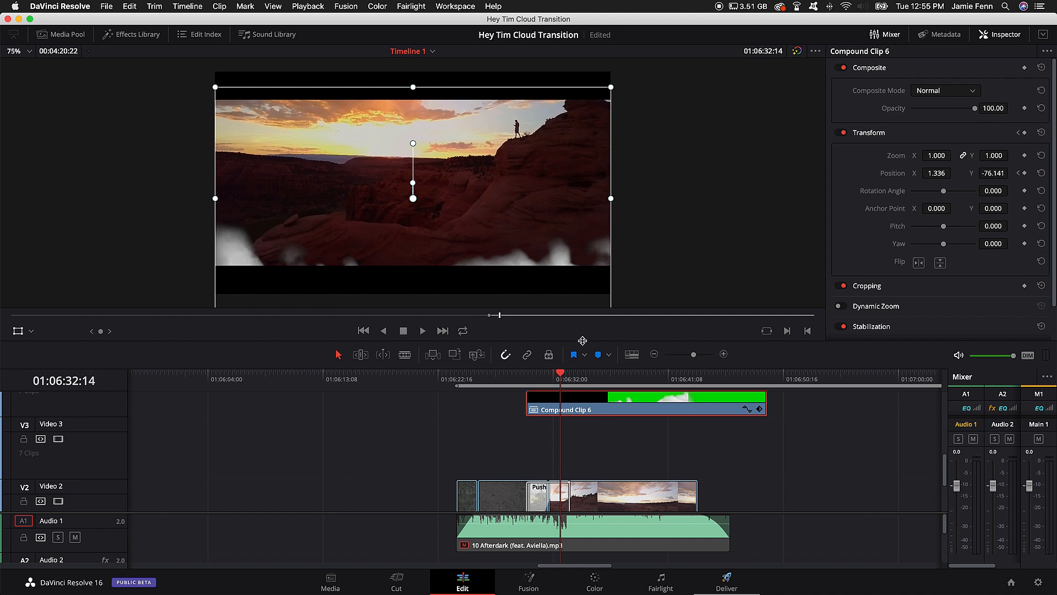
Step: Try enlarging Compound Clip 6 to a Zoom of 1.340 at 01:06:32:15, and scrub back to check the clouds
left_click_drag(944, 155, 957, 155)
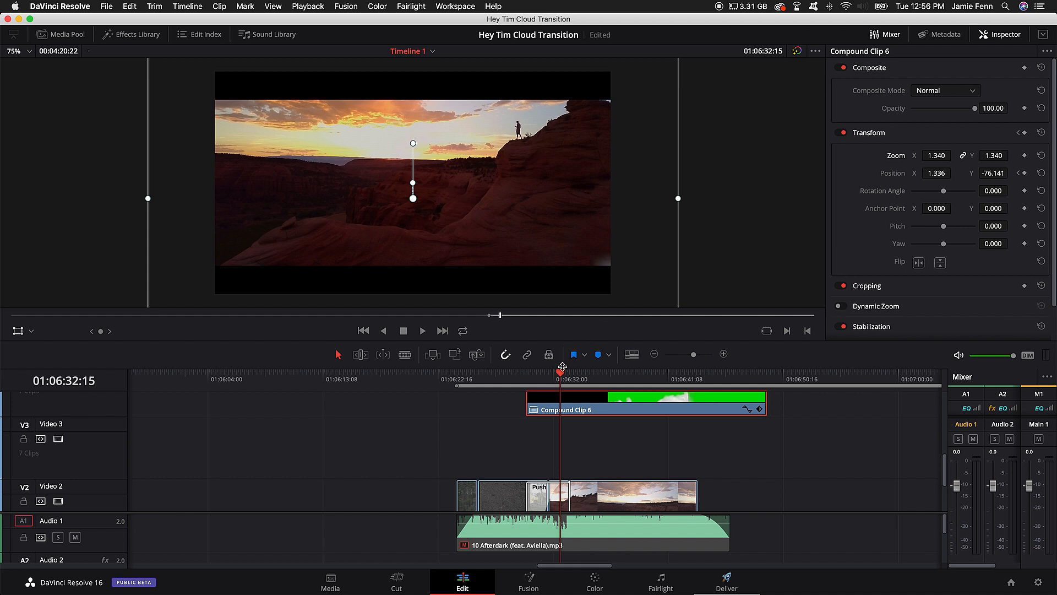
left_click_drag(560, 362, 558, 392)
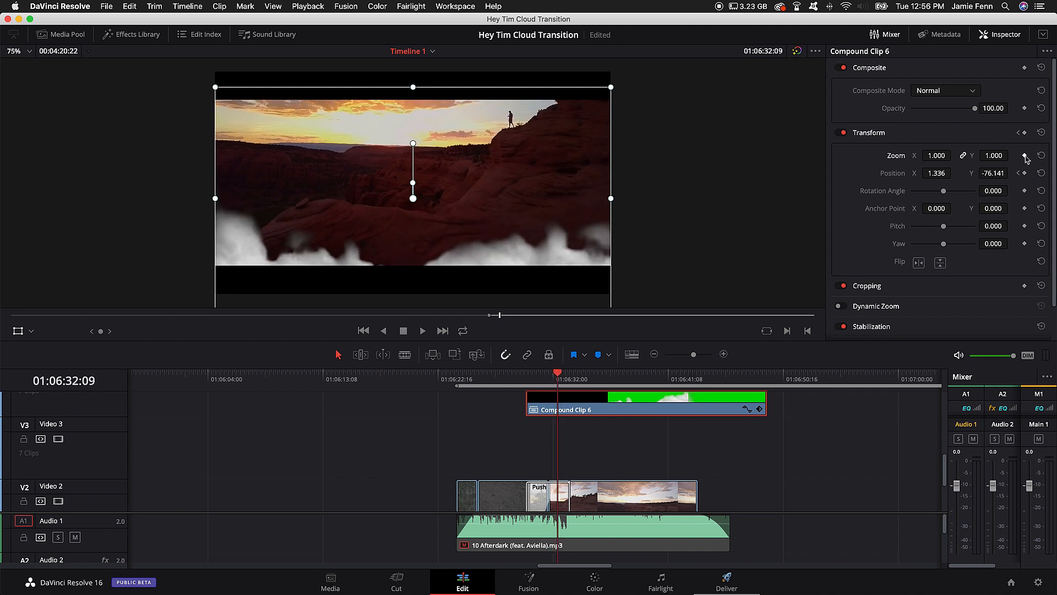
Step: Keyframe Compound Clip 6's Zoom at 1.000 at 01:06:32:10 and at 1.190 at 01:06:33:03
key("Right")
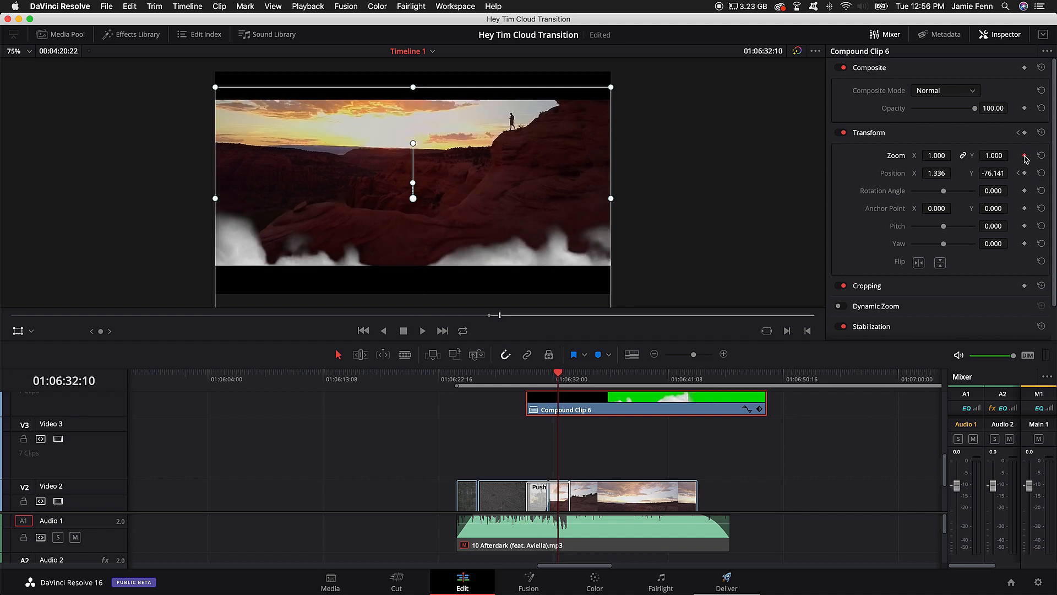
left_click(1025, 156)
key("Right")
key("Right")
key("Right")
key("Right")
key("Right")
key("Right")
key("Right")
key("Right")
key("Right")
key("Right")
key("Right")
key("Right")
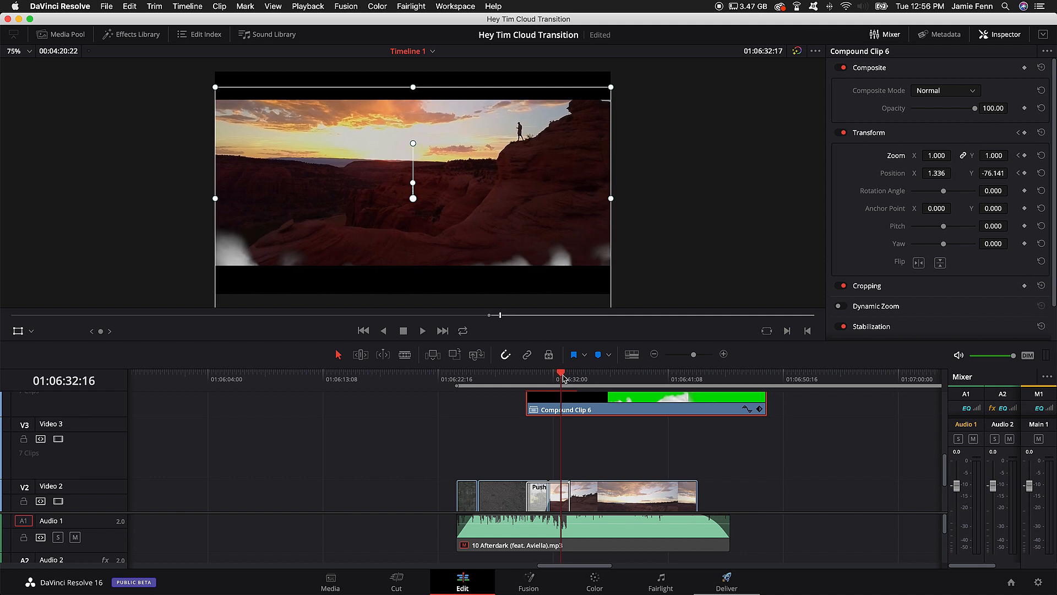
key("Right")
key("Right")
key("Right")
key("Right")
key("Right")
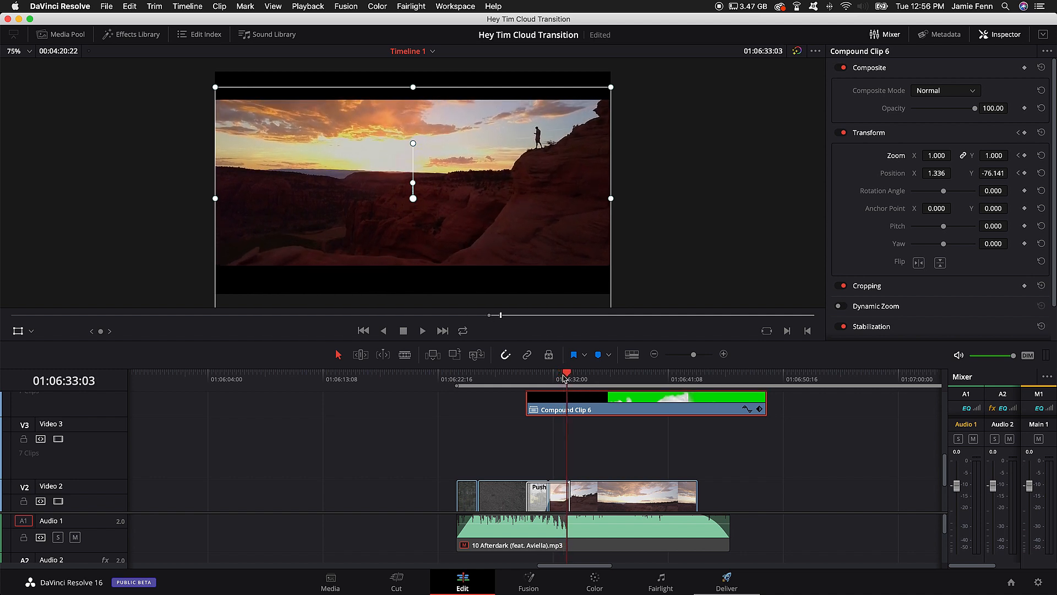
left_click(1025, 156)
left_click_drag(936, 155, 938, 155)
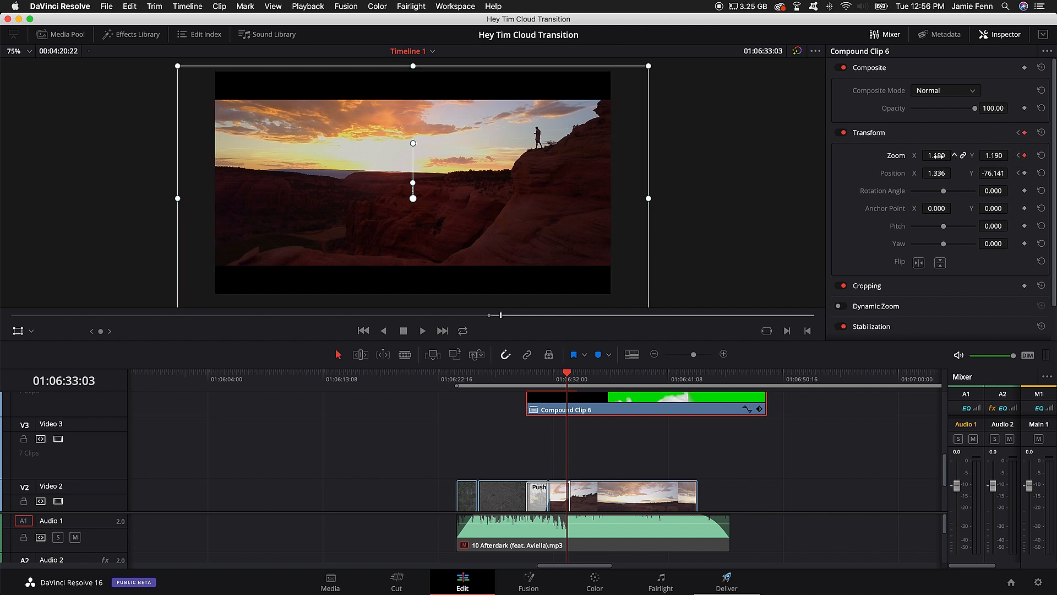
Step: Step back through the Zoom animation past 01:06:32:05 and play the cloud transition to review the keyframed result
key("Left")
key("Left")
key("Left")
key("Left")
key("Left")
key("Left")
key("Left")
key("Left")
key("Left")
key("Left")
key("Left")
key("Left")
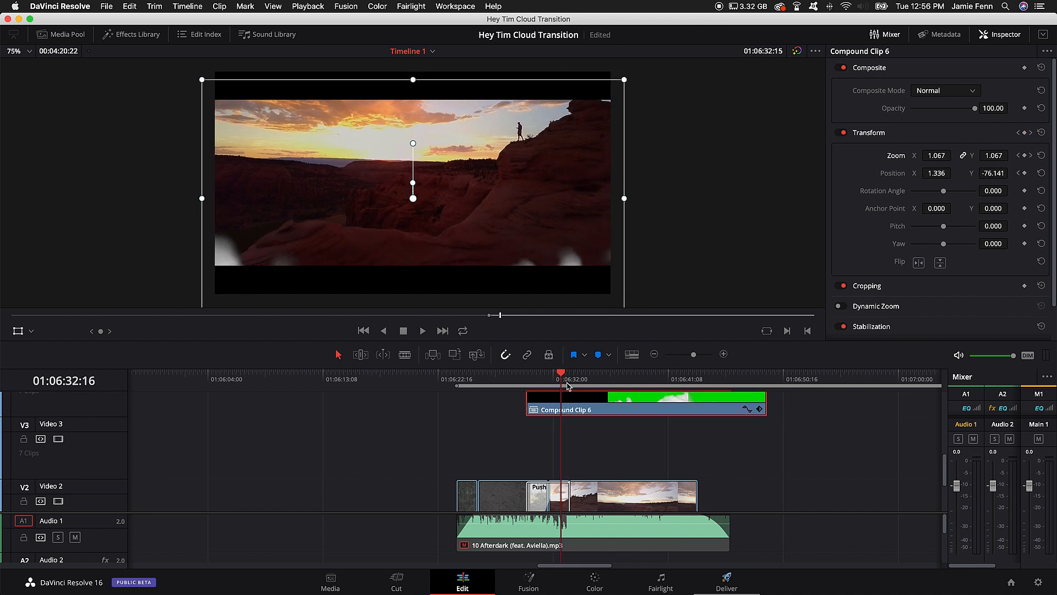
key("Left")
key("Left")
key("Left")
key("Left")
key("Left")
key("Left")
key("Left")
key("Left")
key("Left")
key("Left")
key("Left")
key("Left")
key("Left")
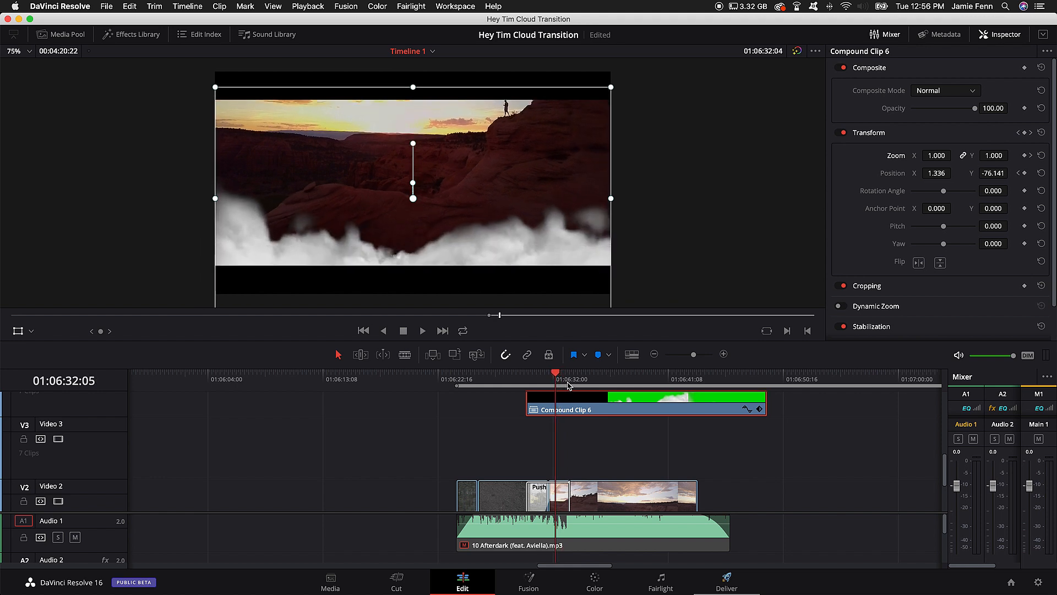
key("Left")
key("Left")
key("Left")
key("Left")
key("Left")
key("Left")
key("Left")
key("Left")
key("Left")
key("Left")
key("Left")
key("Left")
key("Left")
key("Left")
key("space")
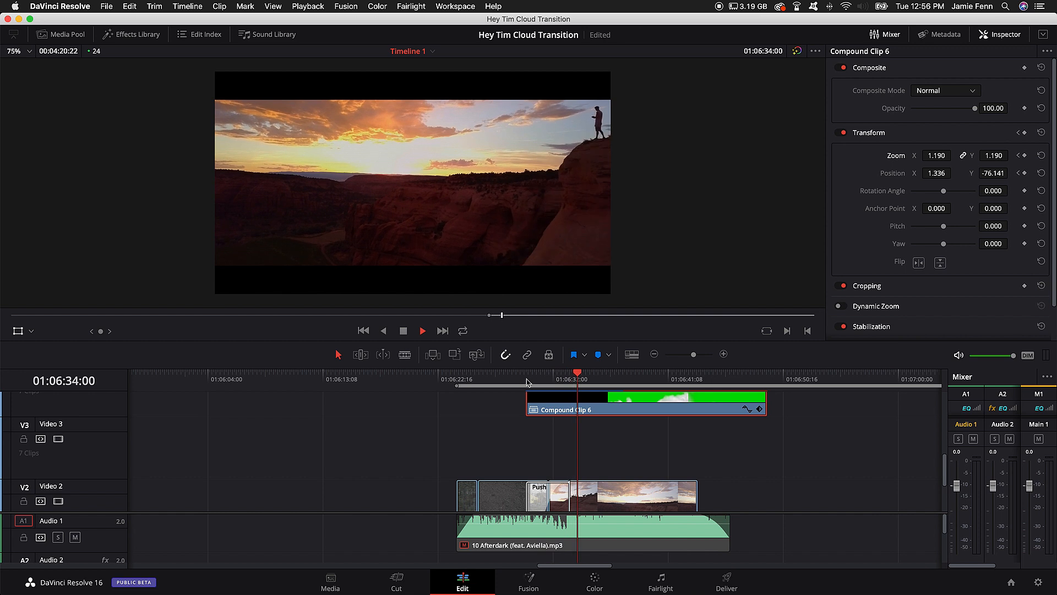
key("space")
Step: Show a wider span of the timeline, preview the forest clip from 01:07:29:10, and return the playhead to 01:06:29:19
left_click_drag(591, 379, 620, 378)
left_click_drag(693, 355, 688, 355)
left_click(737, 379)
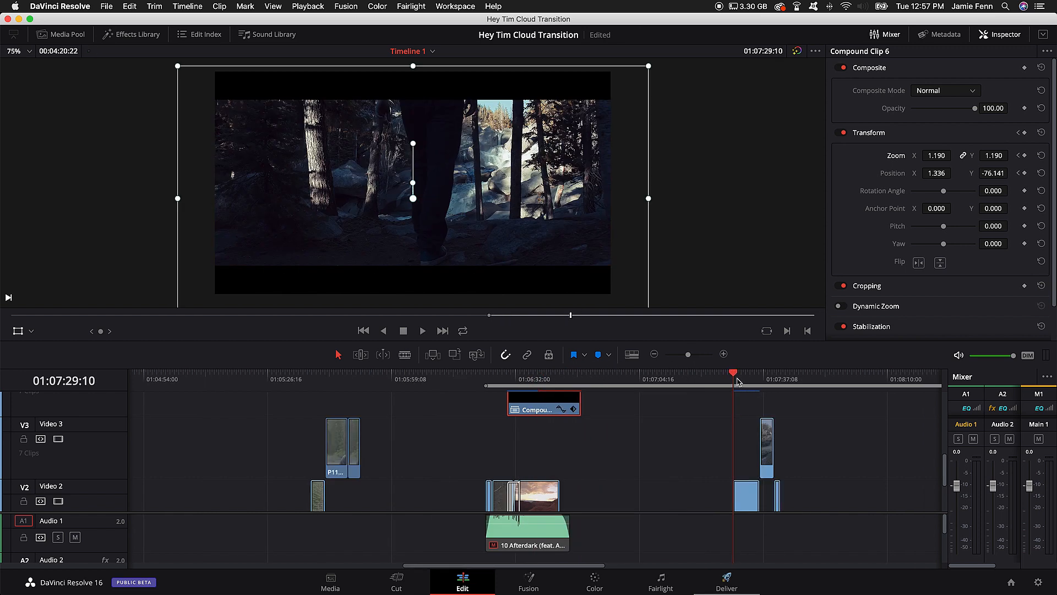
key("space")
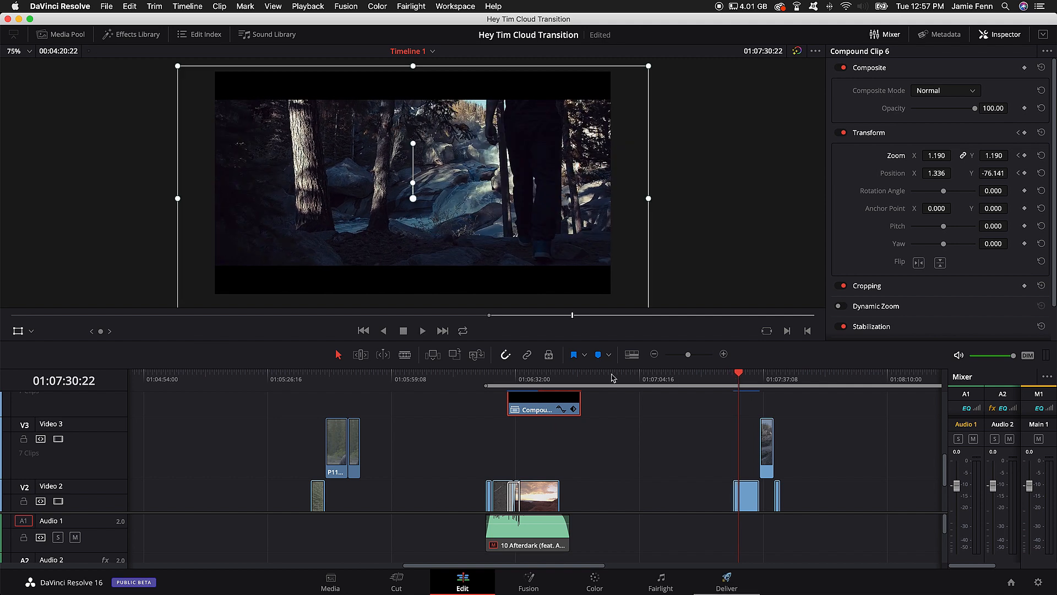
left_click_drag(613, 378, 507, 380)
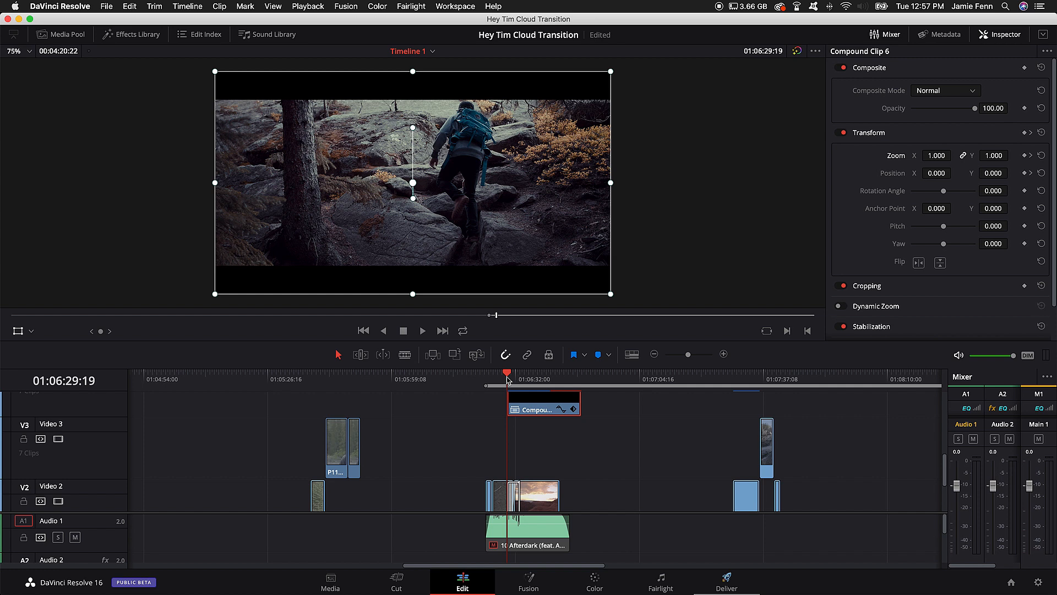
scroll(611, 403, "right", 5)
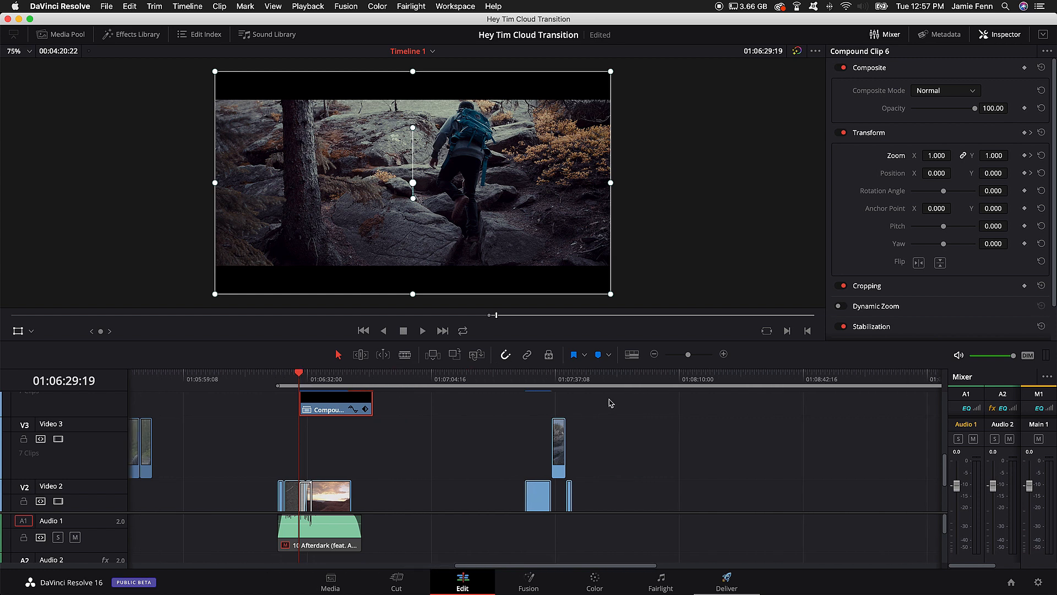